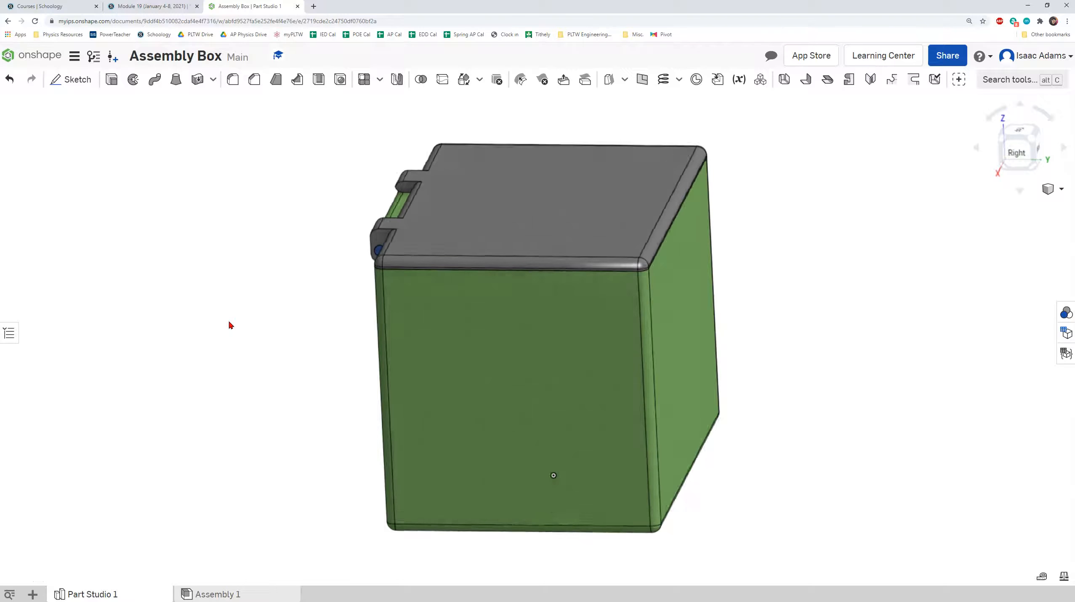
# - Examine the finished assembly box model from several sides, including its hinge and lid
pyautogui.press('Right')
pyautogui.press('Right')
pyautogui.press('Left')
pyautogui.press('Left')
pyautogui.press('Left')
pyautogui.press('Right')
pyautogui.press('Right')
pyautogui.press('Right')
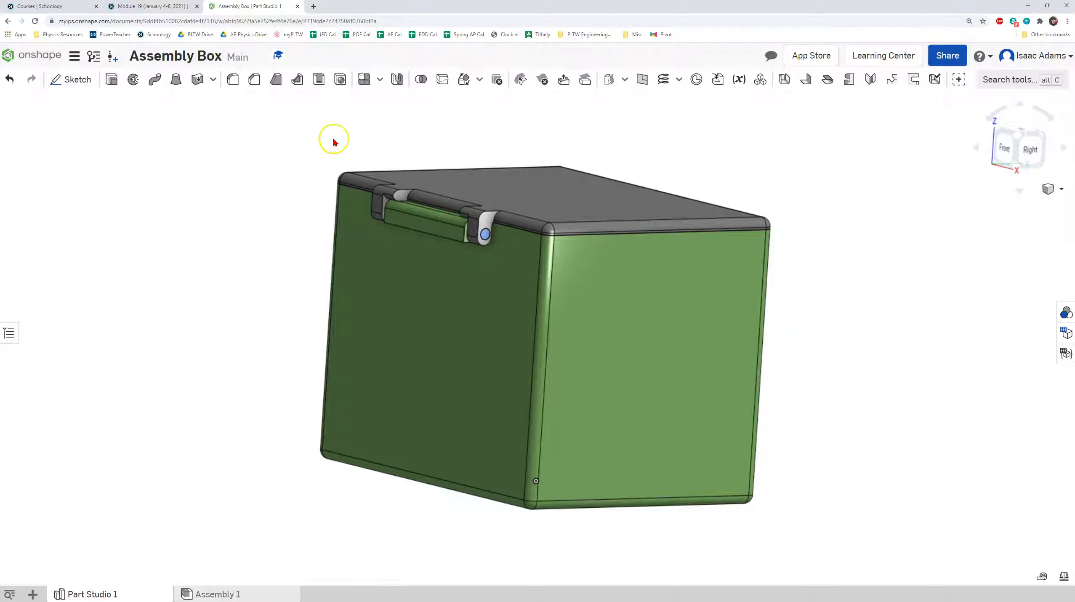
# - Go to myips.onshape.com in a new browser tab and sign out of the account
pyautogui.click(315, 6)
pyautogui.write('my')
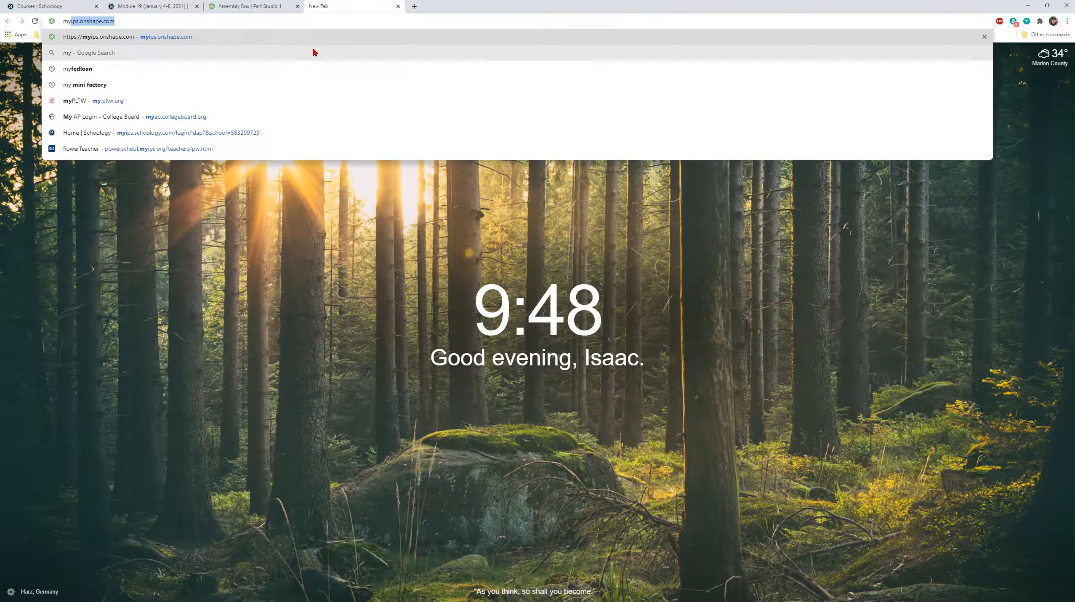
pyautogui.press('Right')
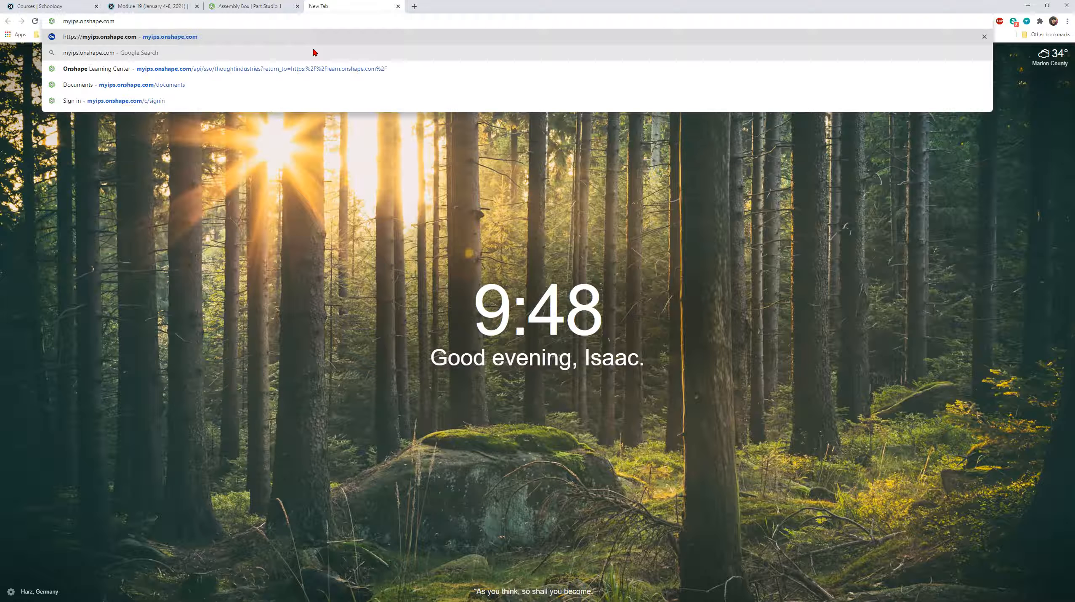
pyautogui.press('Return')
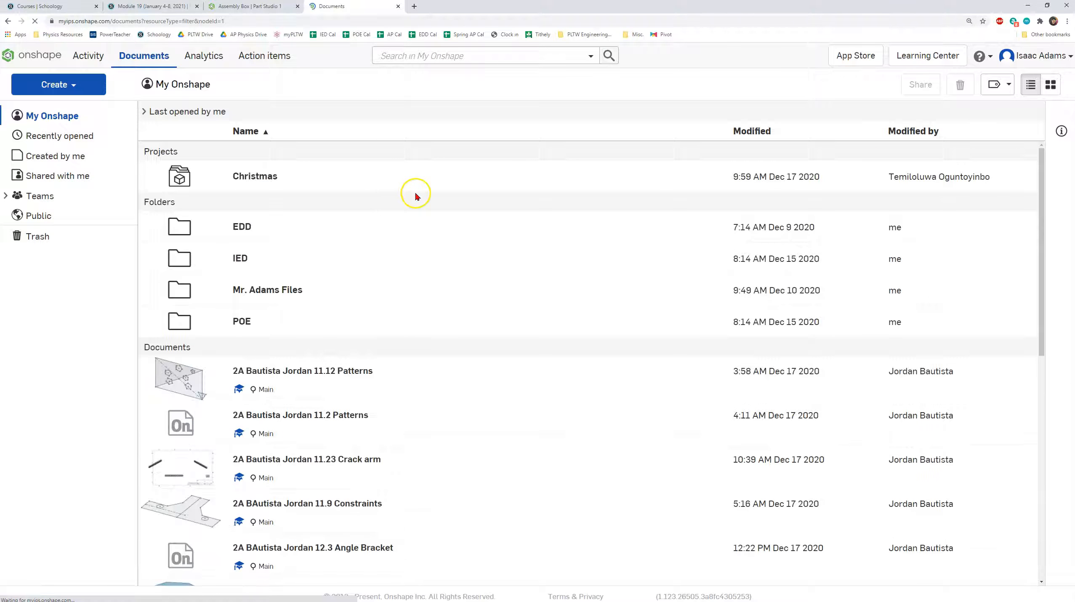
pyautogui.click(1047, 63)
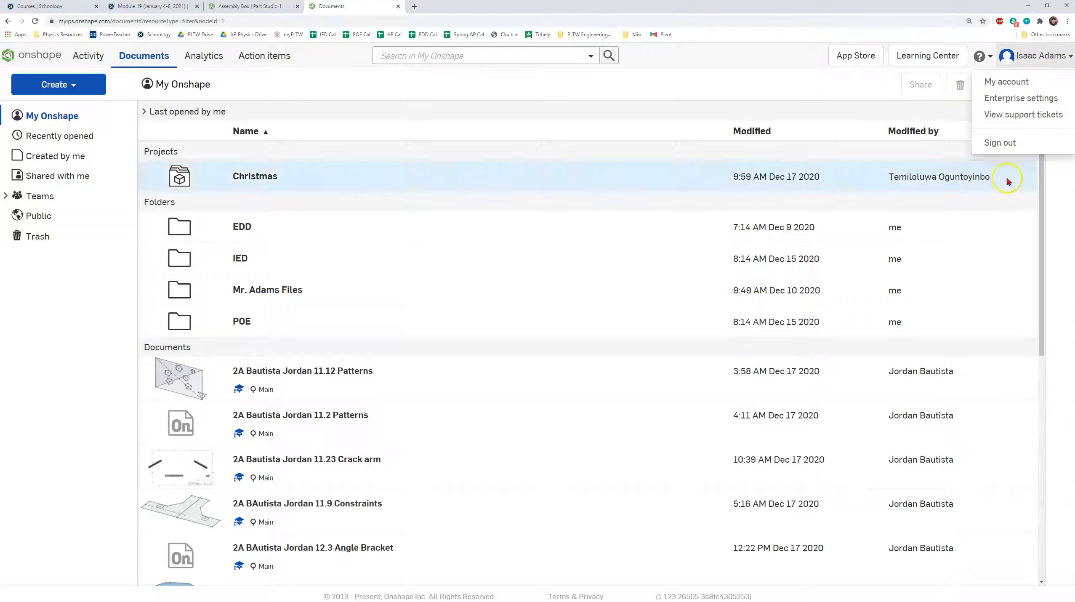
pyautogui.click(1006, 141)
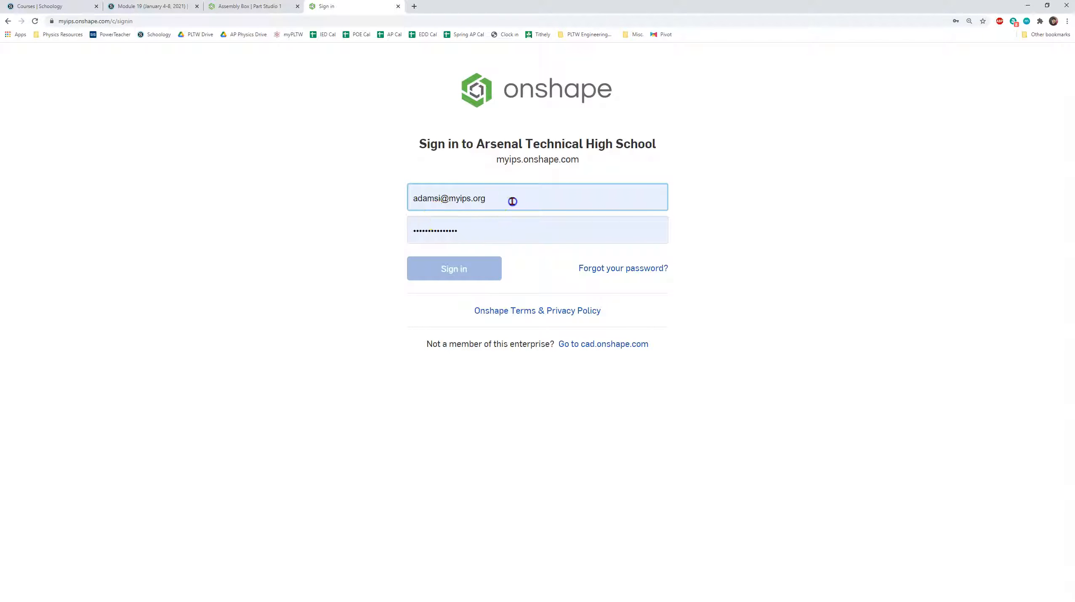
# - Fill in the student's e-mail on the sign-in page and open the forgotten-password page, dismissing the offer to save the password
pyautogui.click(513, 200)
pyautogui.write('studentid')
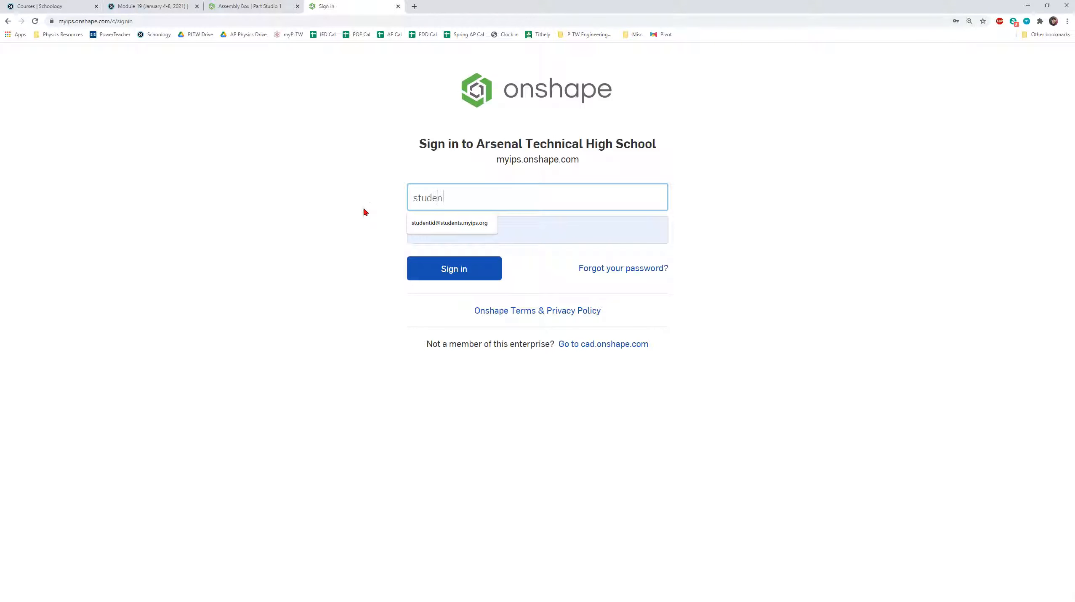
pyautogui.press('Down')
pyautogui.click(456, 223)
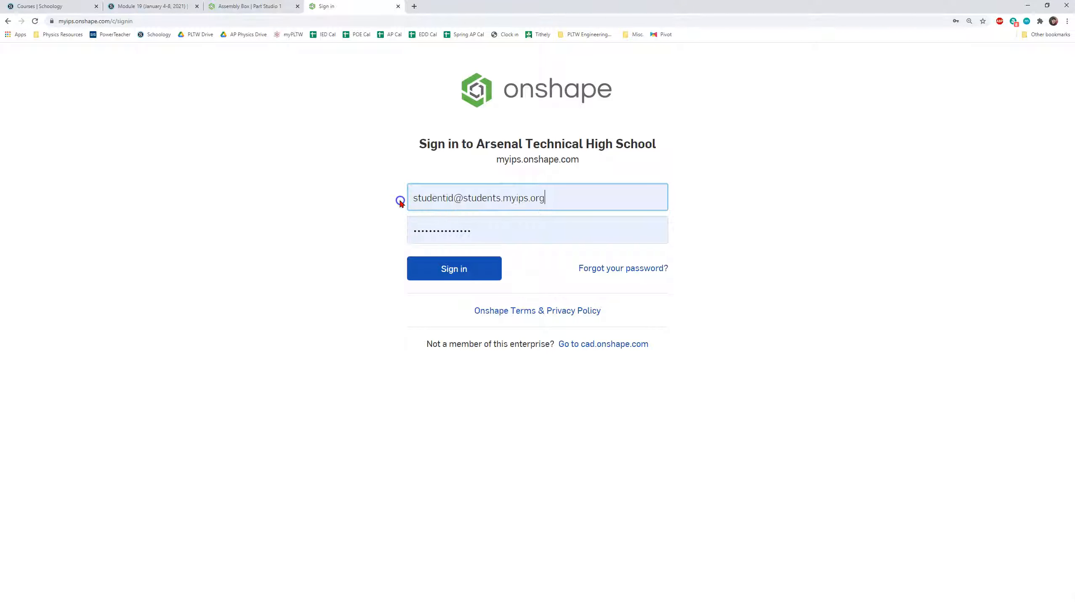
pyautogui.click(497, 199)
pyautogui.click(570, 201)
pyautogui.click(577, 221)
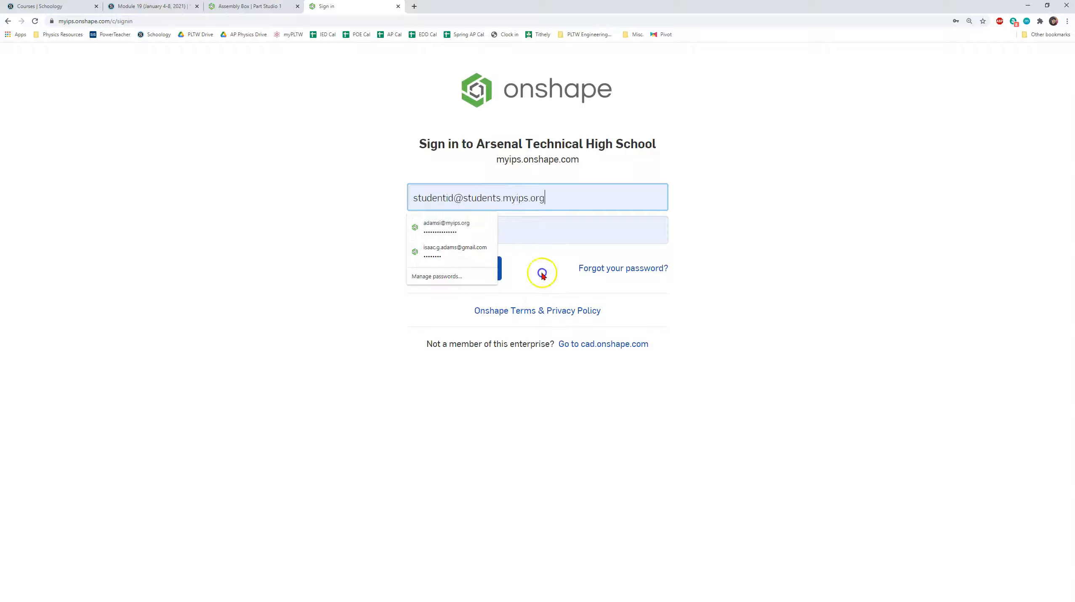
pyautogui.click(603, 269)
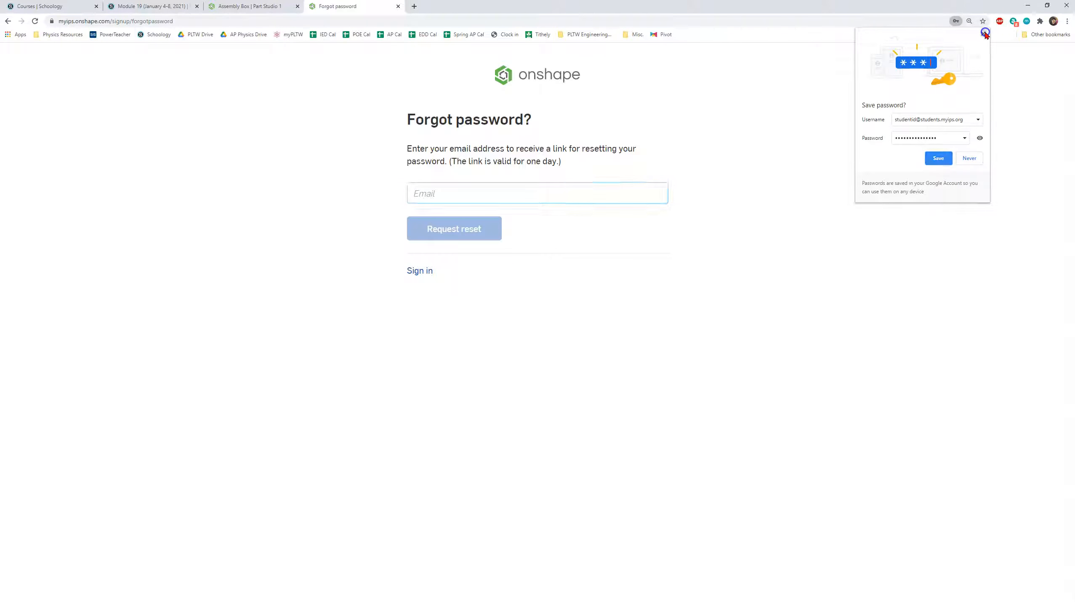
pyautogui.click(983, 34)
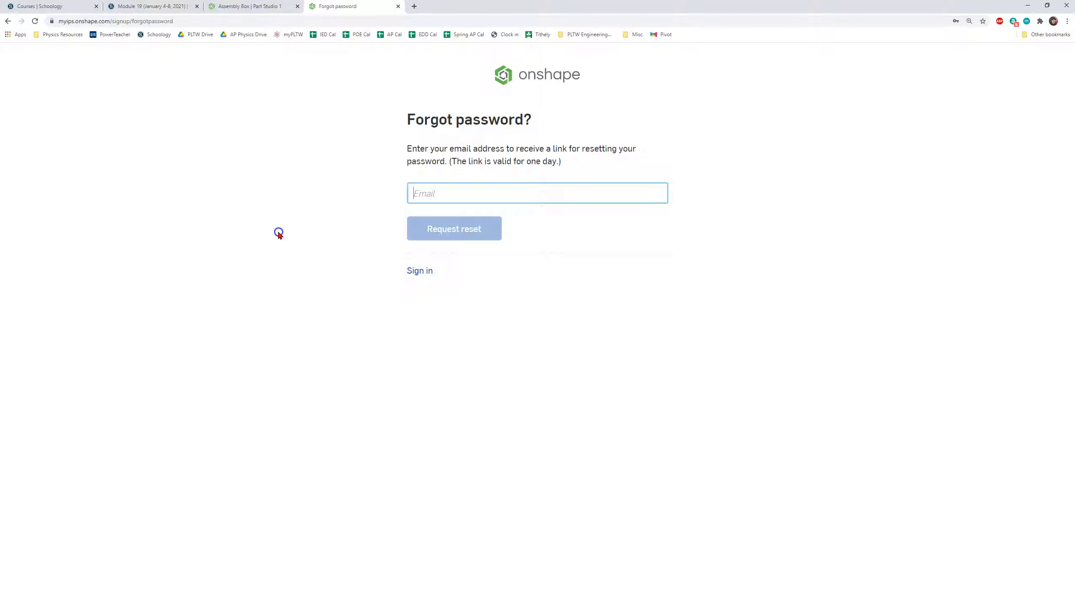
# - Sign out from the Assembly Box document and close the forgotten-password browser tab
pyautogui.click(289, 5)
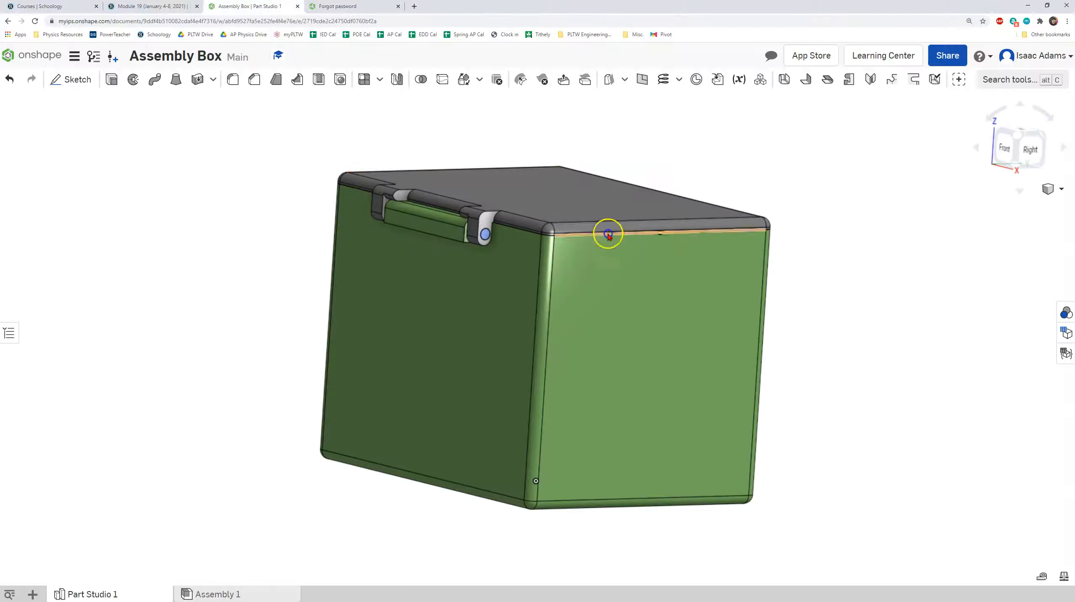
pyautogui.click(1016, 57)
pyautogui.click(1022, 143)
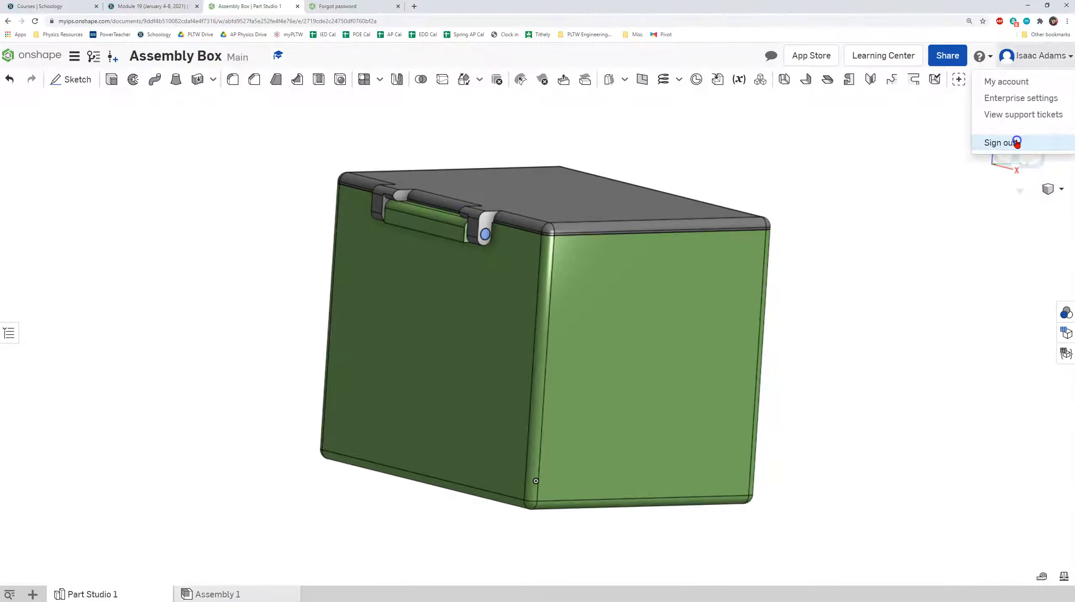
pyautogui.click(398, 6)
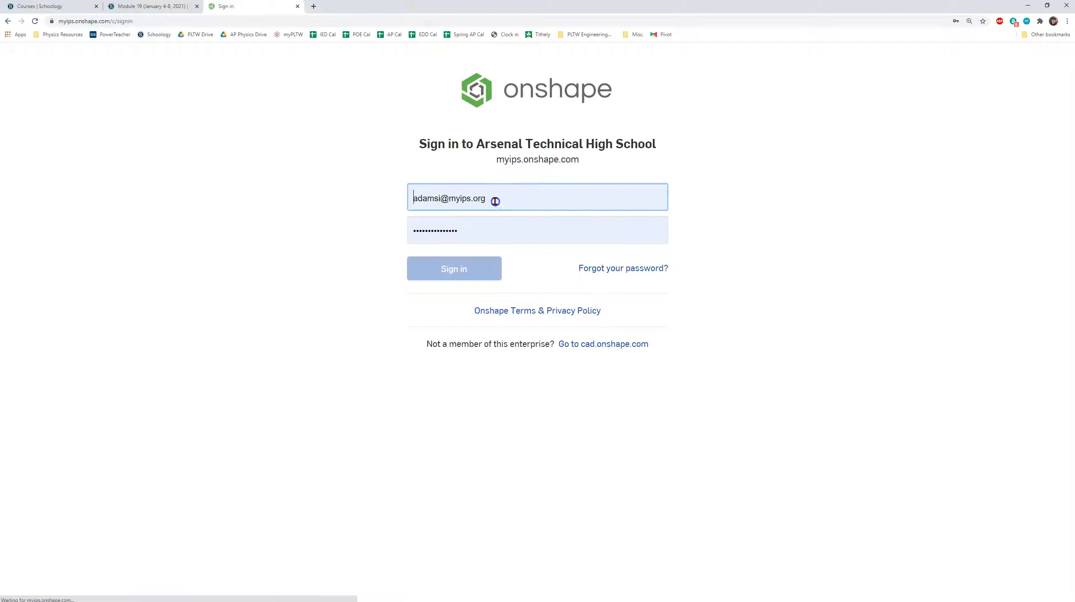
# - Sign in to the school's enterprise site with the saved account e-mail and password
pyautogui.click(470, 226)
pyautogui.click(476, 237)
pyautogui.click(453, 268)
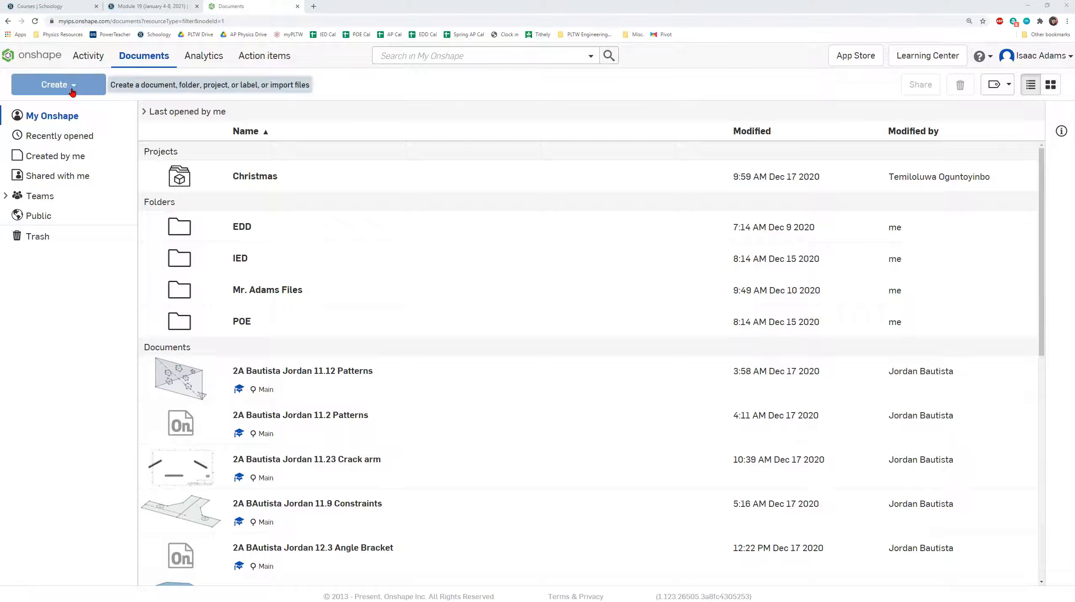
# - Create a new document named "1A Last First 1.4 Assembly Box"
pyautogui.click(72, 89)
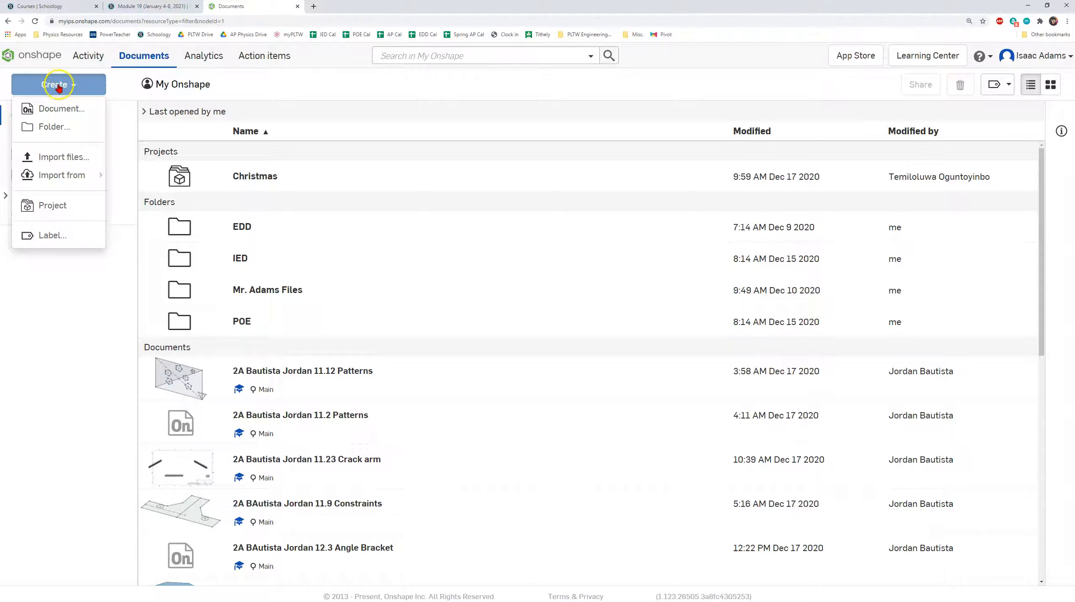
pyautogui.click(57, 110)
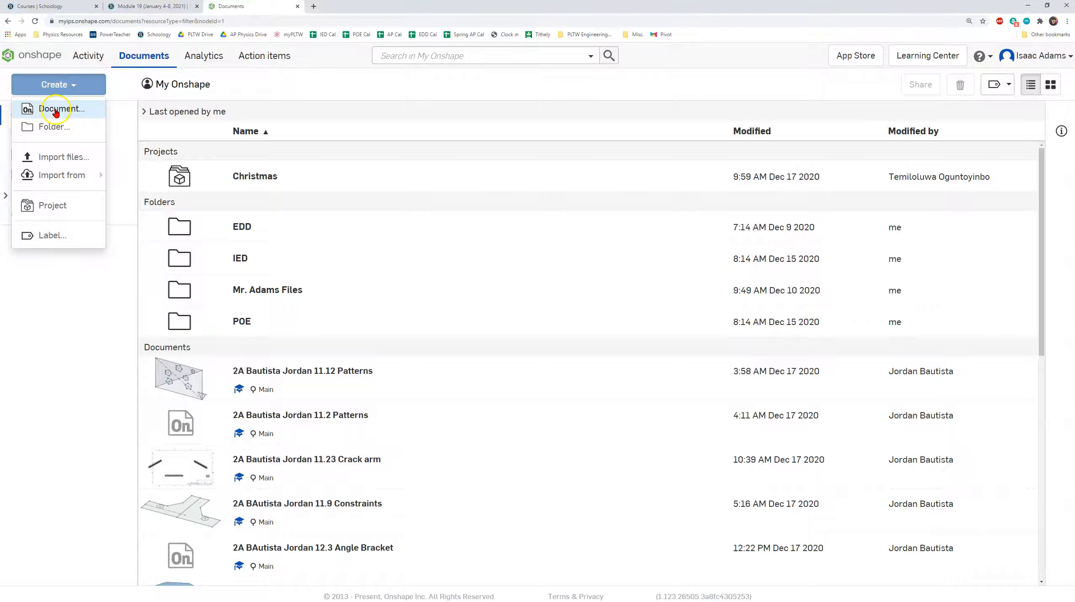
pyautogui.click(56, 111)
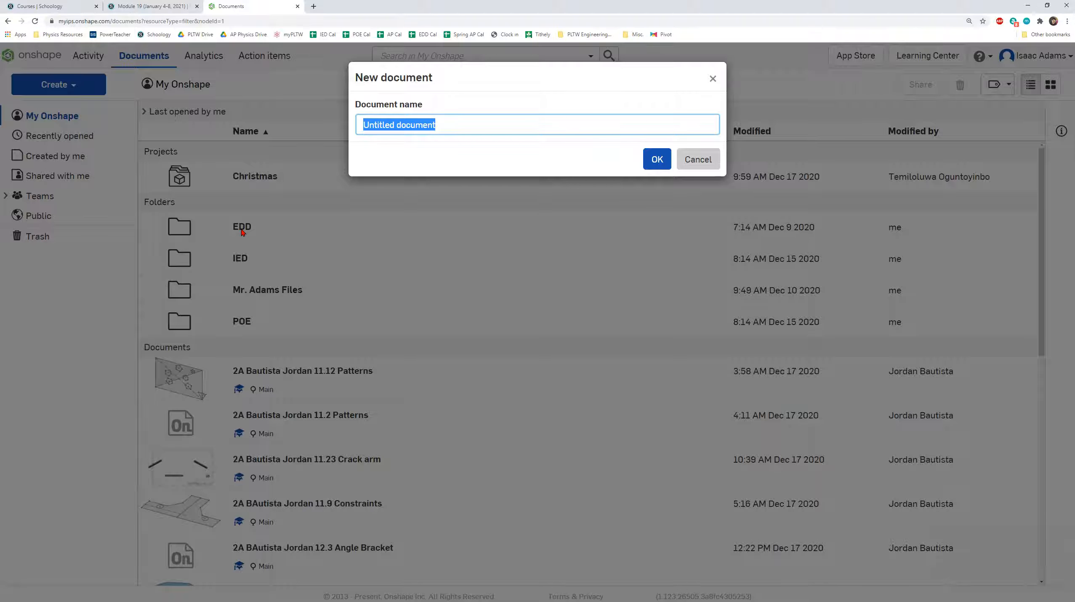
pyautogui.write('1A Last First 1.4 Assembly Box')
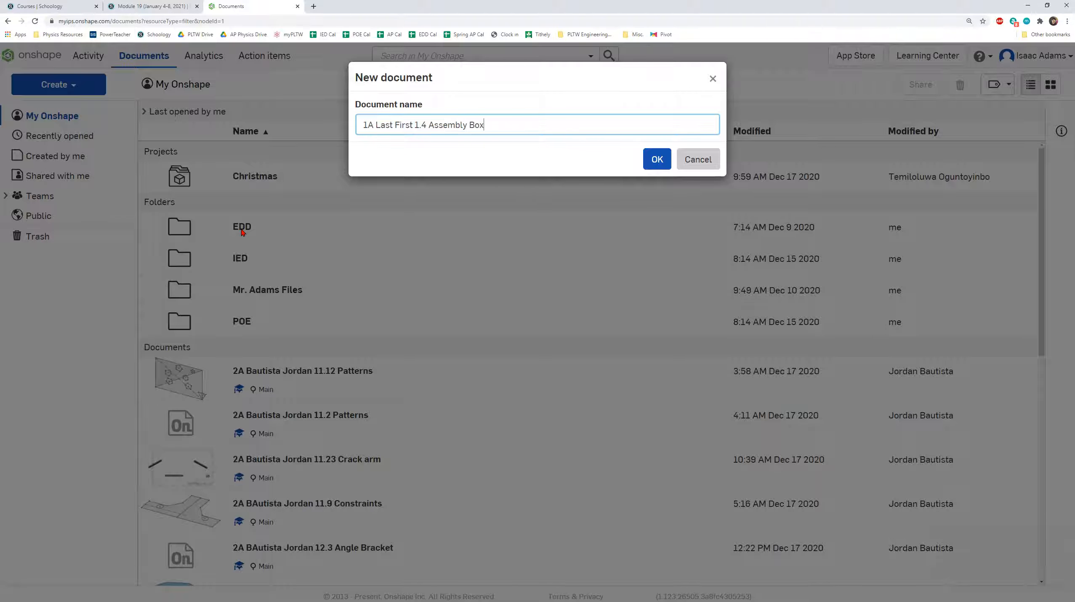
pyautogui.press('Return')
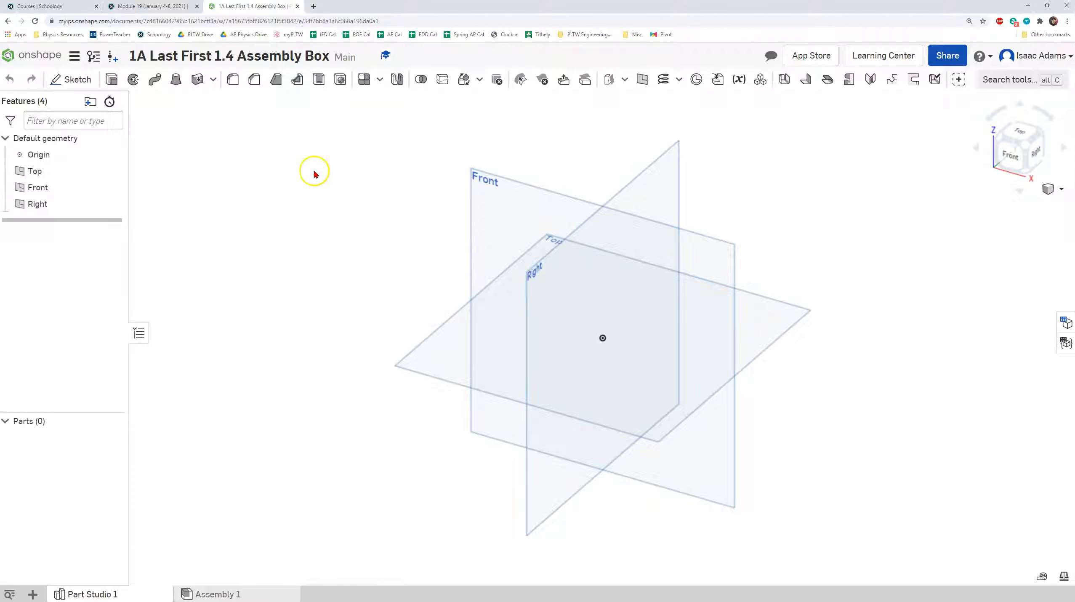
# - Start a sketch on the Top plane and draw a center point rectangle about 4.92 by 4.28 in centered on the origin
pyautogui.moveTo(320, 239)
pyautogui.mouseDown(button='right')
pyautogui.moveTo(372, 216)
pyautogui.moveTo(404, 149)
pyautogui.moveTo(398, 166)
pyautogui.mouseUp(button='right')
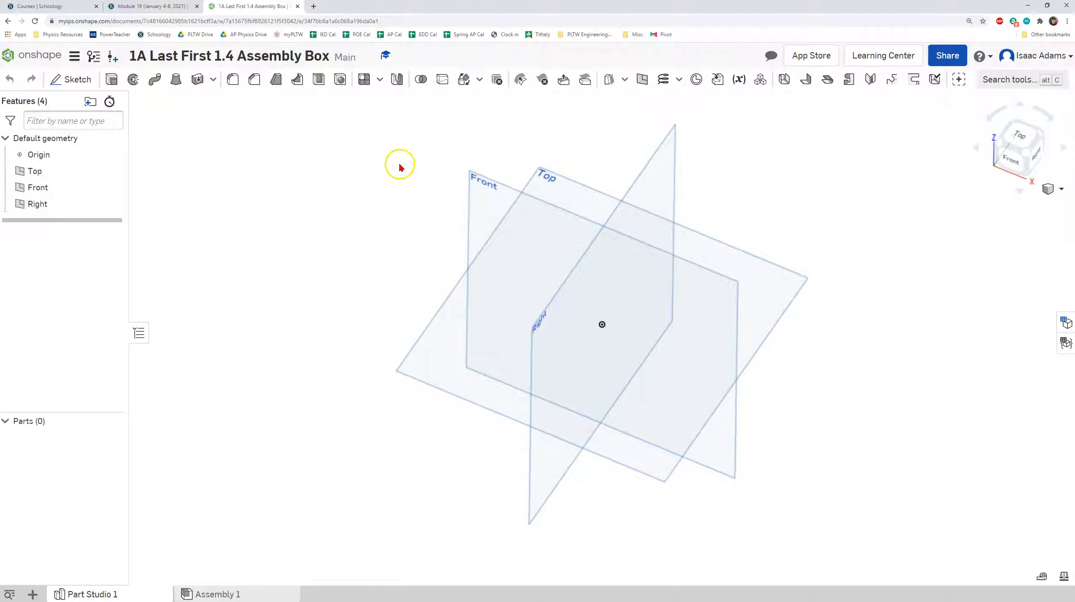
pyautogui.click(75, 80)
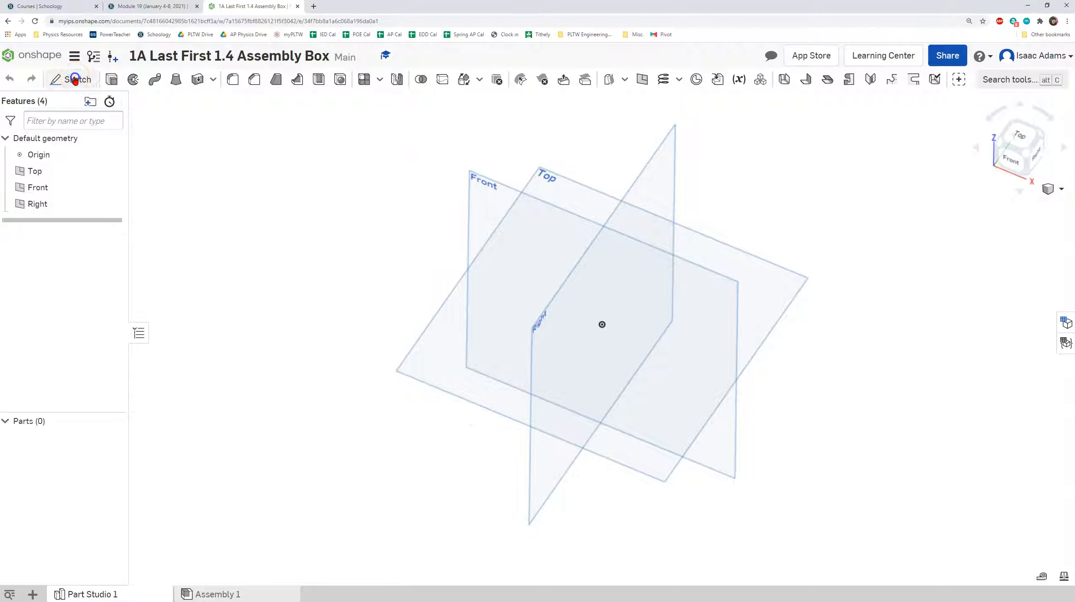
pyautogui.click(560, 187)
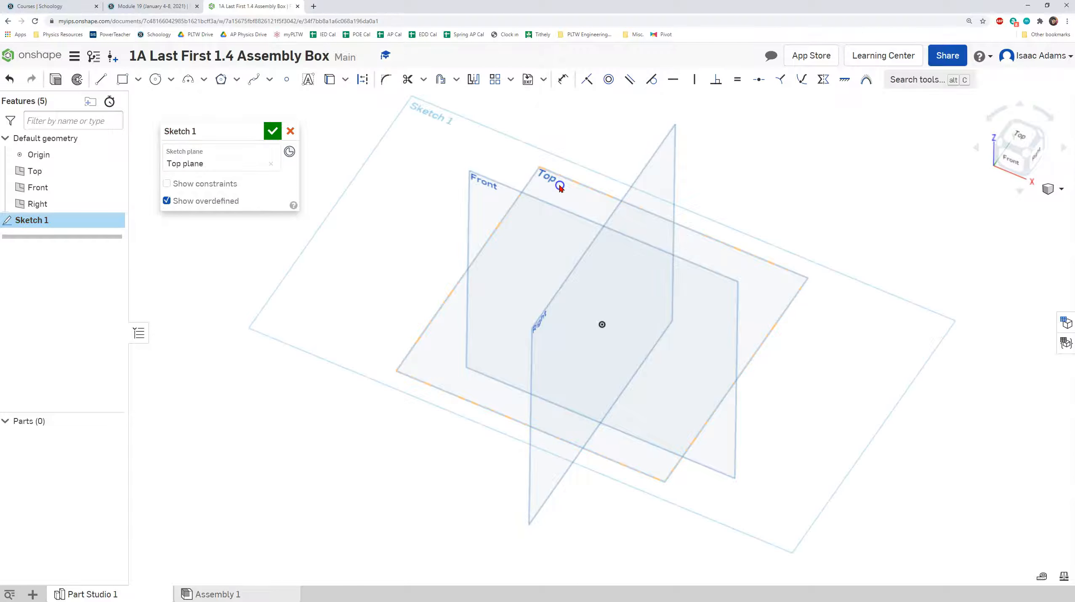
pyautogui.click(1022, 141)
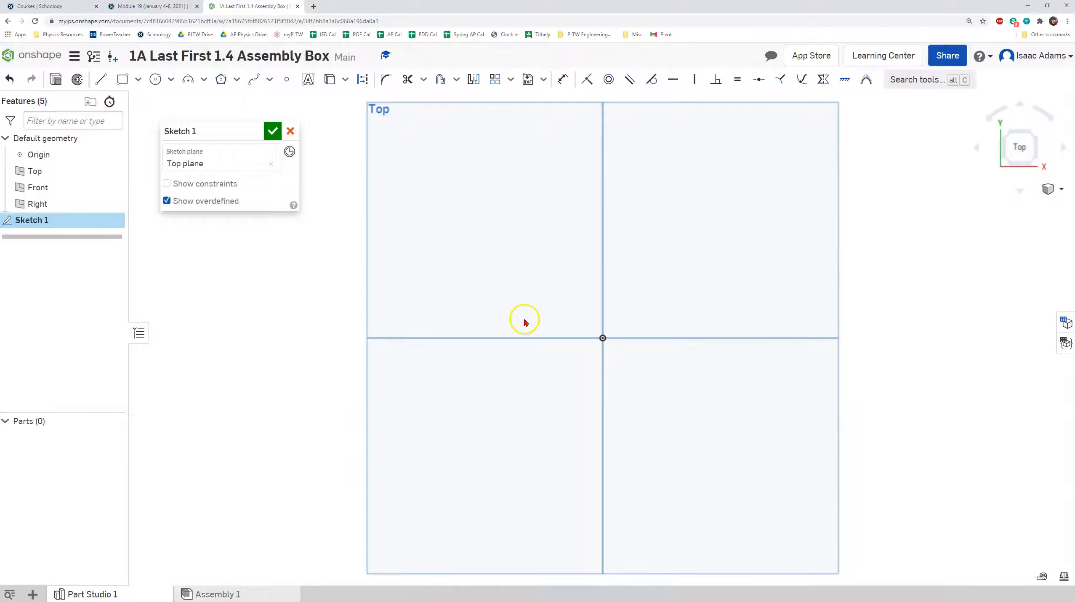
pyautogui.click(141, 84)
pyautogui.click(146, 120)
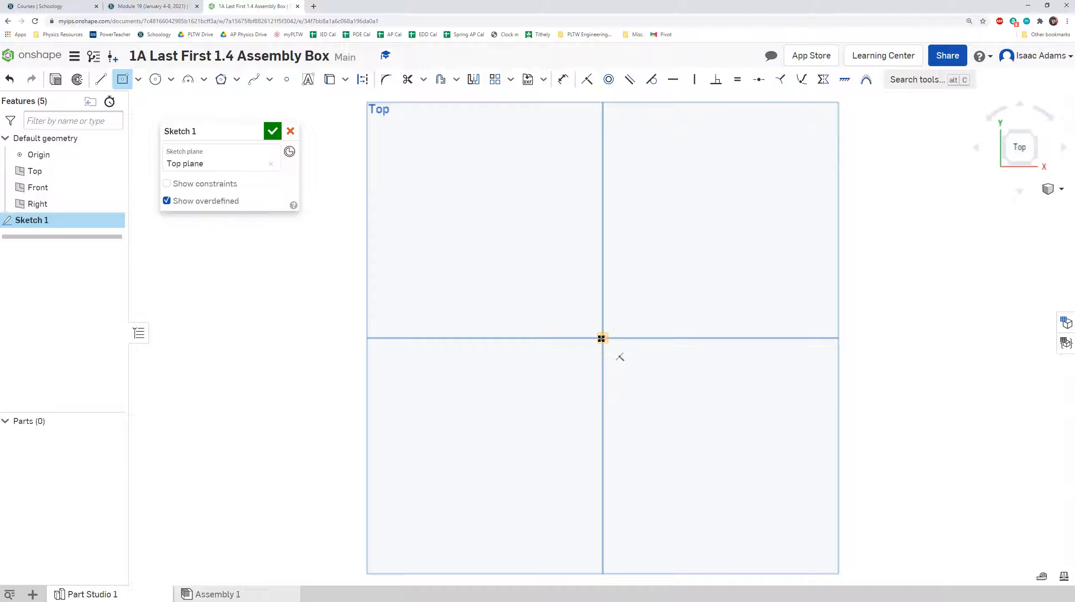
pyautogui.click(602, 338)
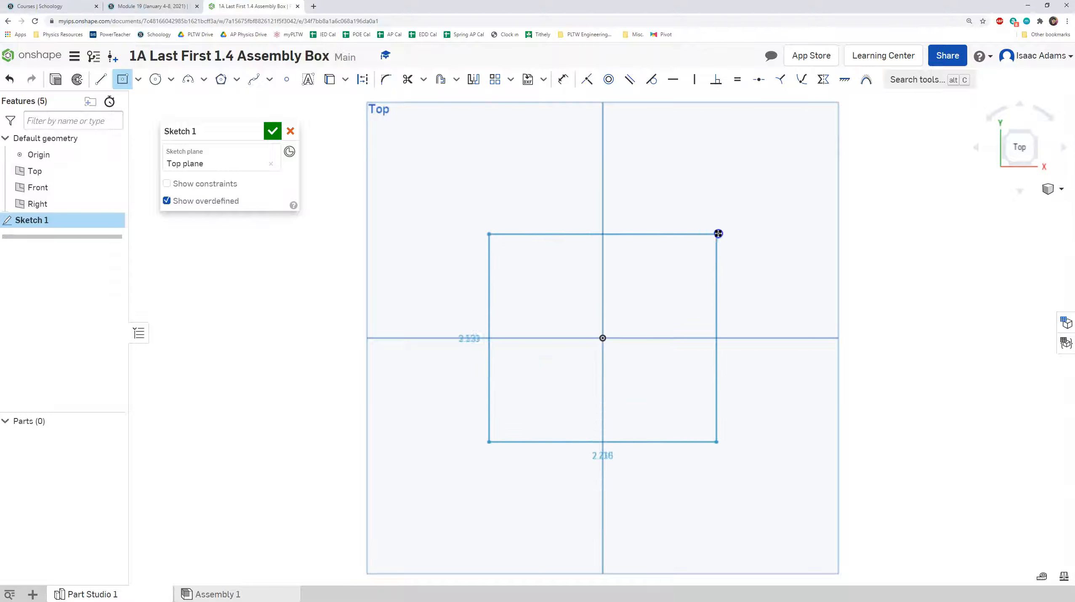
pyautogui.click(796, 170)
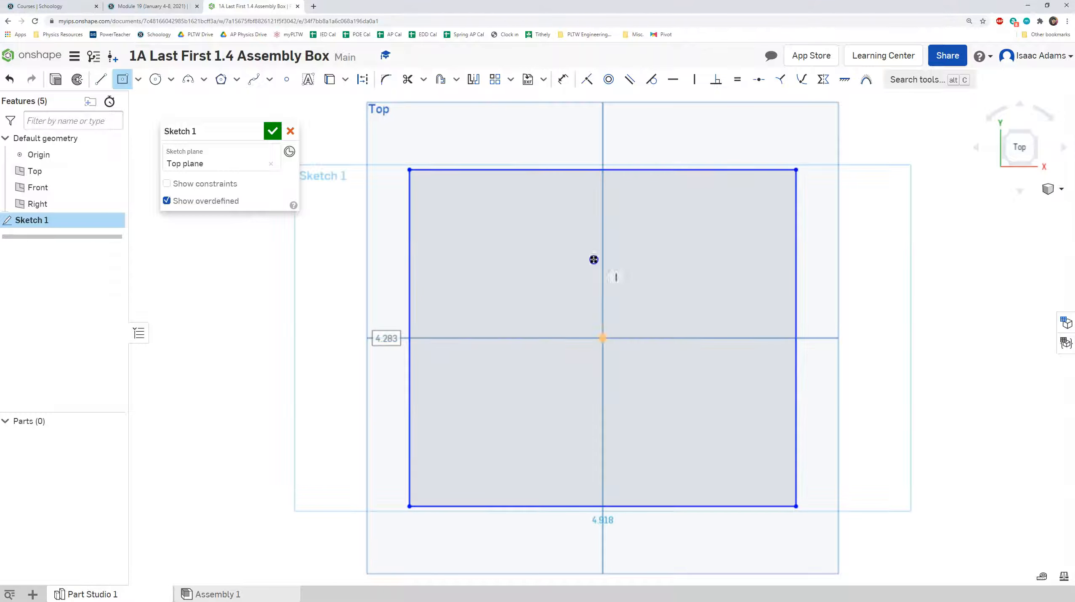
# - Dimension the rectangle's width as 4 in and place the dimension below the rectangle
pyautogui.click(562, 80)
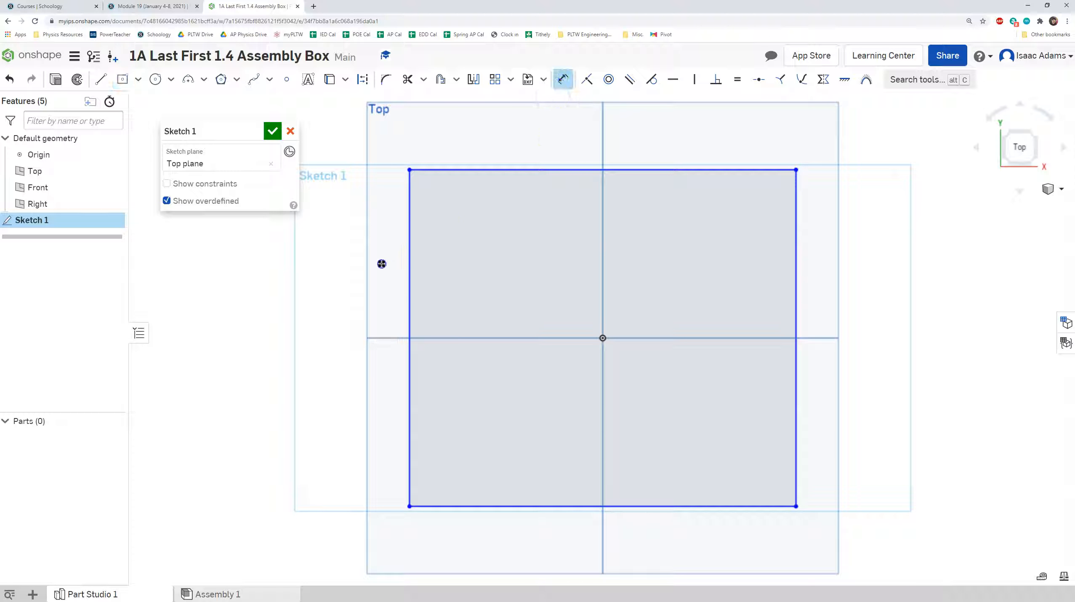
pyautogui.click(410, 265)
pyautogui.click(791, 290)
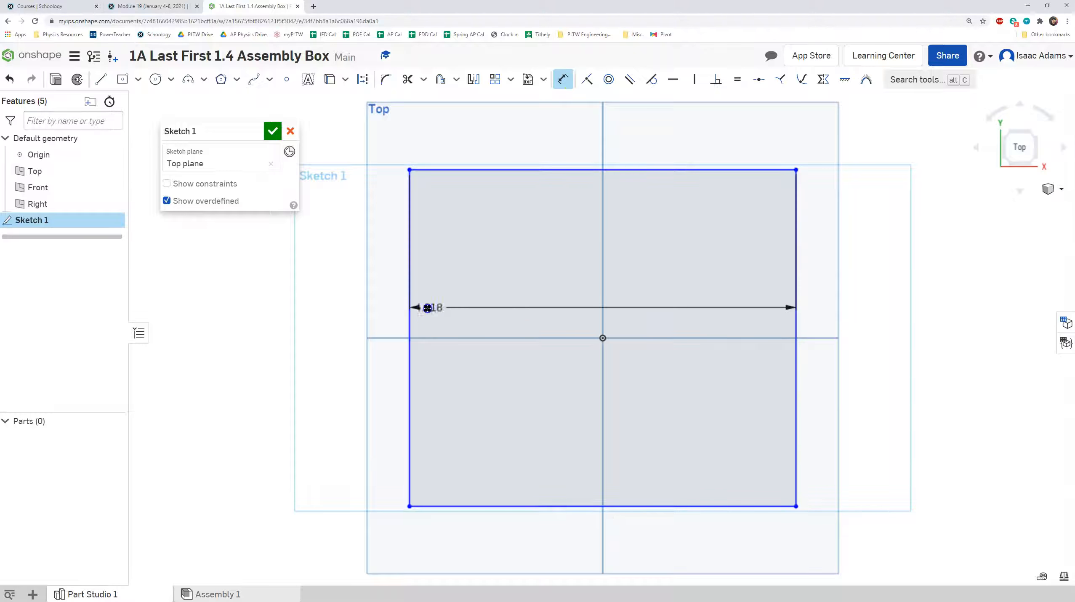
pyautogui.click(418, 528)
pyautogui.write('4')
pyautogui.press('Return')
pyautogui.moveTo(430, 529); pyautogui.dragTo(537, 524)
# - Dimension the distance between the rectangle's two horizontal edges as 3 in and finish the sketch
pyautogui.click(493, 475)
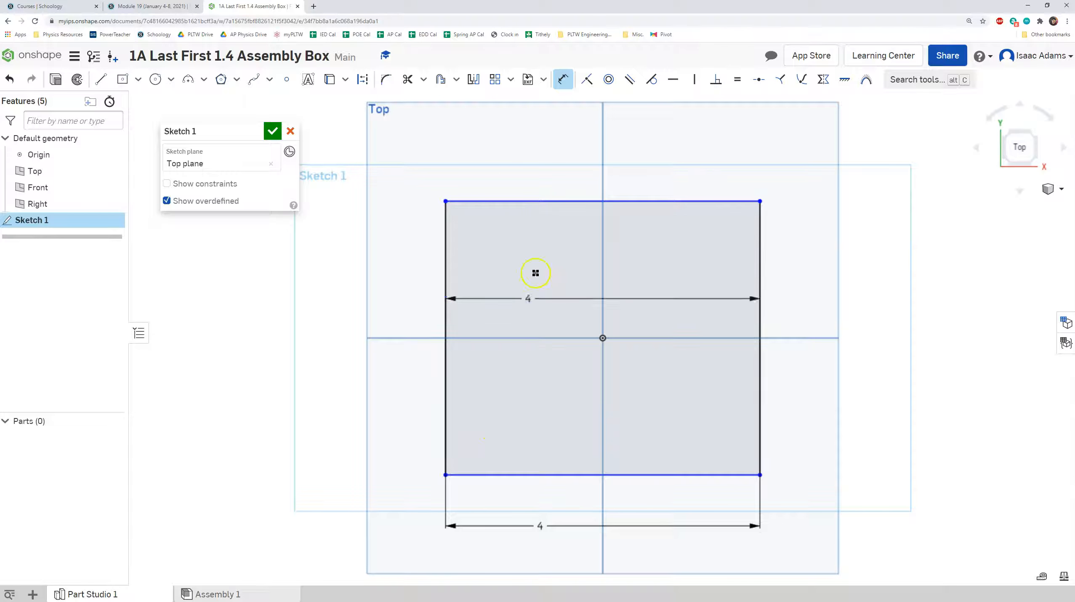
pyautogui.click(566, 202)
pyautogui.click(840, 250)
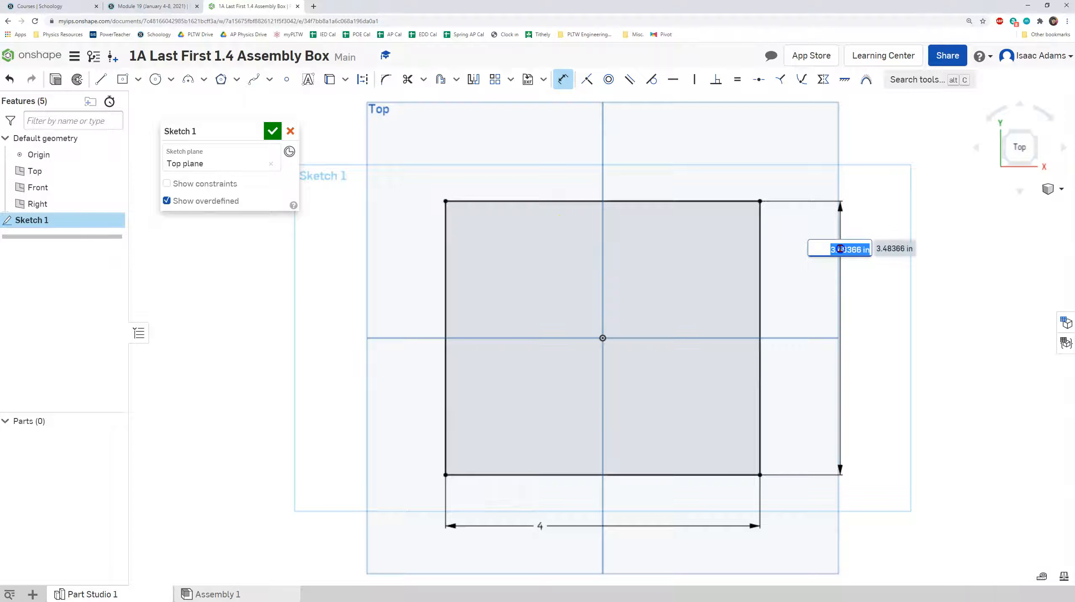
pyautogui.write('3')
pyautogui.press('Return')
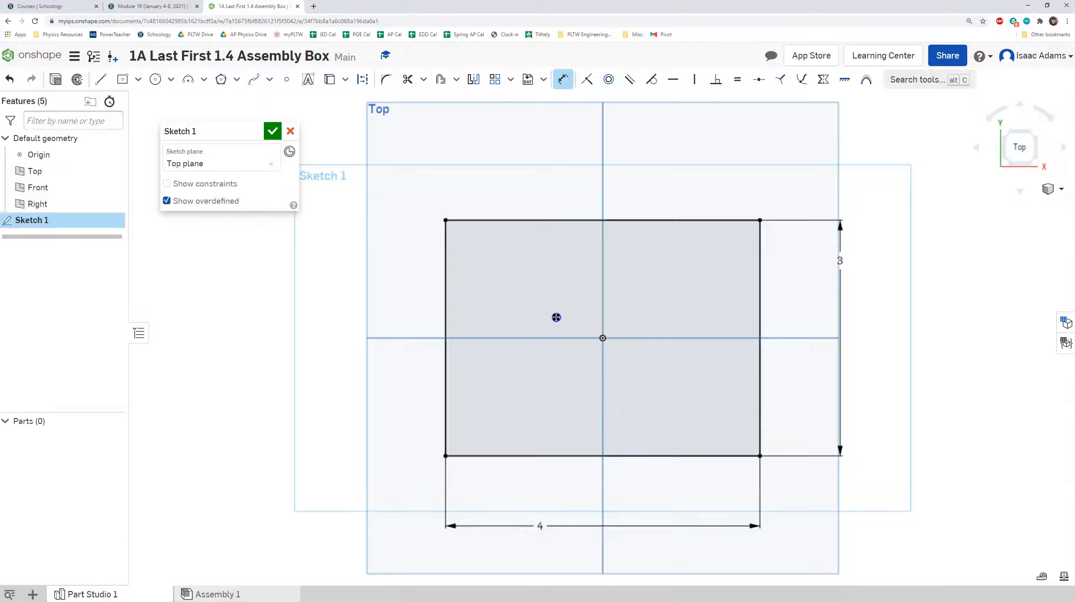
pyautogui.click(271, 133)
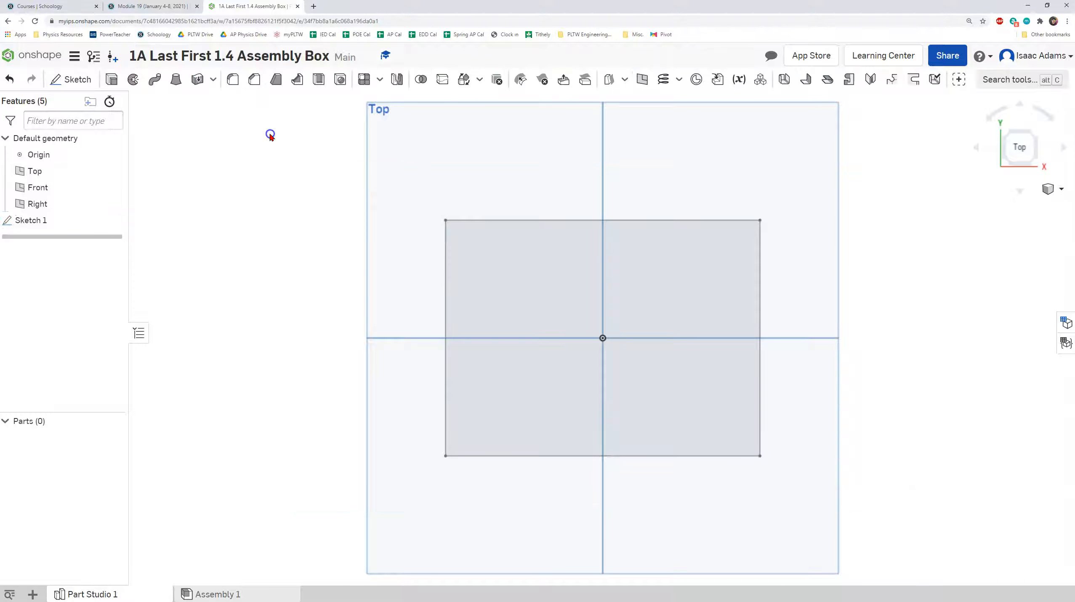
# - Extrude the sketched rectangle 3 in as a new solid
pyautogui.click(112, 80)
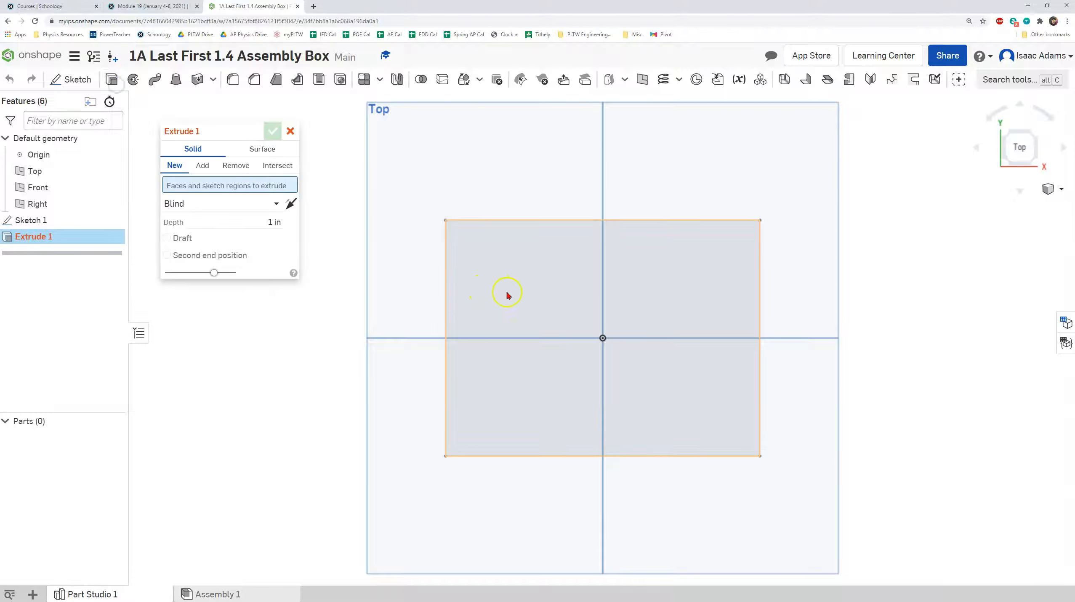
pyautogui.click(542, 312)
pyautogui.click(265, 240)
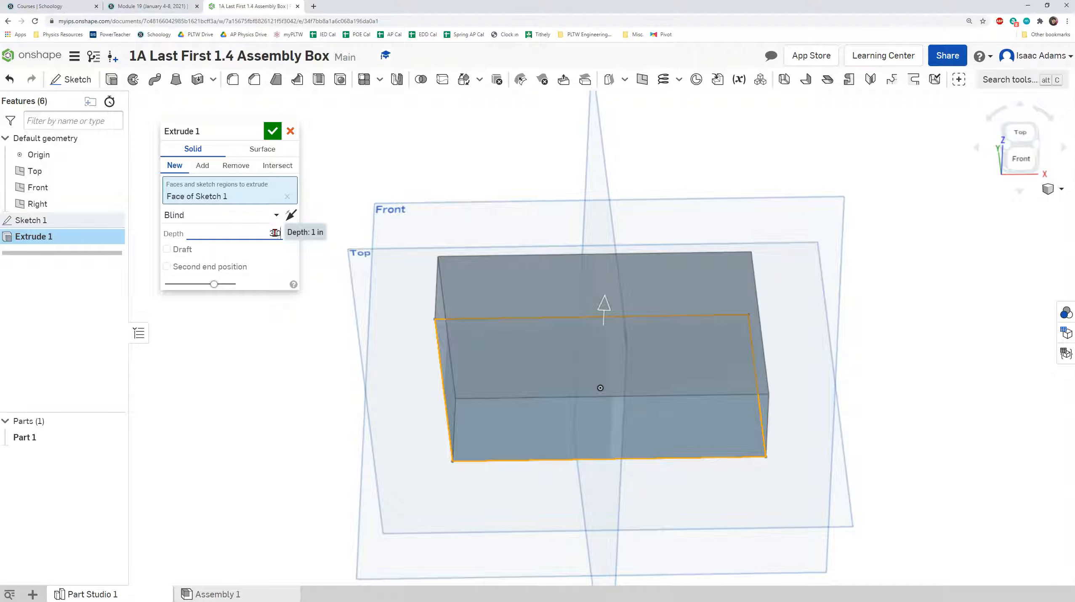
pyautogui.click(342, 219)
pyautogui.moveTo(369, 276); pyautogui.dragTo(375, 241, button='right')
pyautogui.click(273, 132)
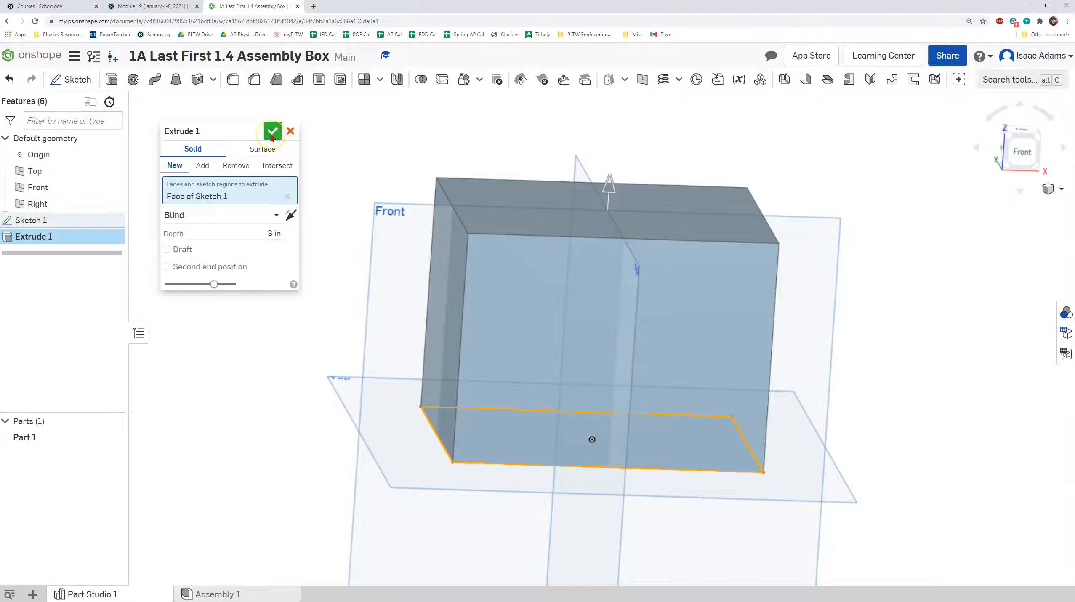
pyautogui.moveTo(480, 187)
pyautogui.mouseDown(button='right')
pyautogui.moveTo(513, 190)
pyautogui.moveTo(439, 192)
pyautogui.moveTo(492, 205)
pyautogui.mouseUp(button='right')
pyautogui.click(223, 257)
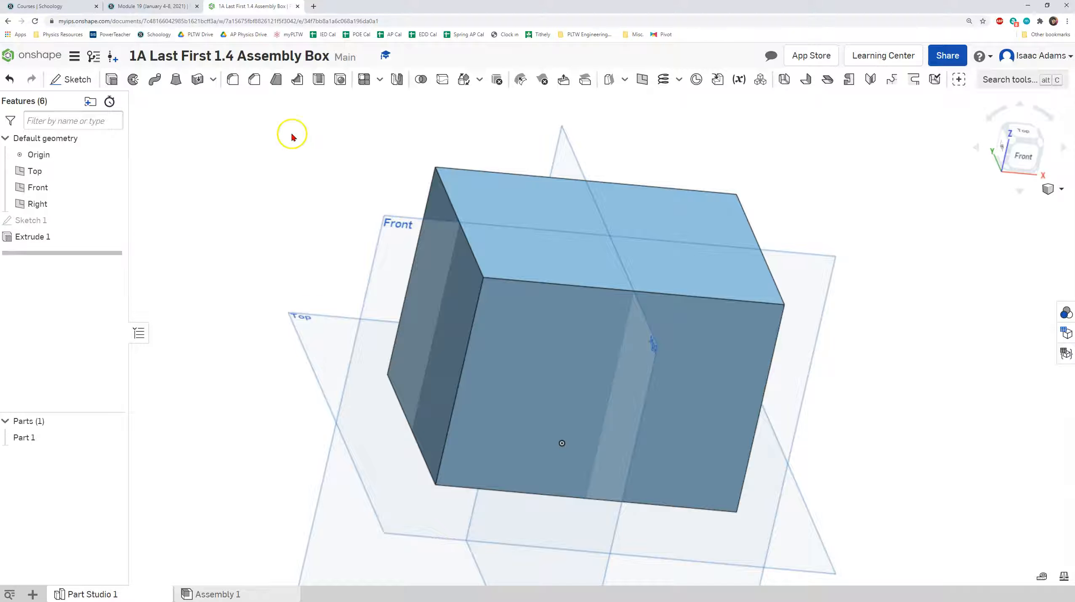
# - Shell the block with a thickness of 1/8 in, removing its top face
pyautogui.click(319, 86)
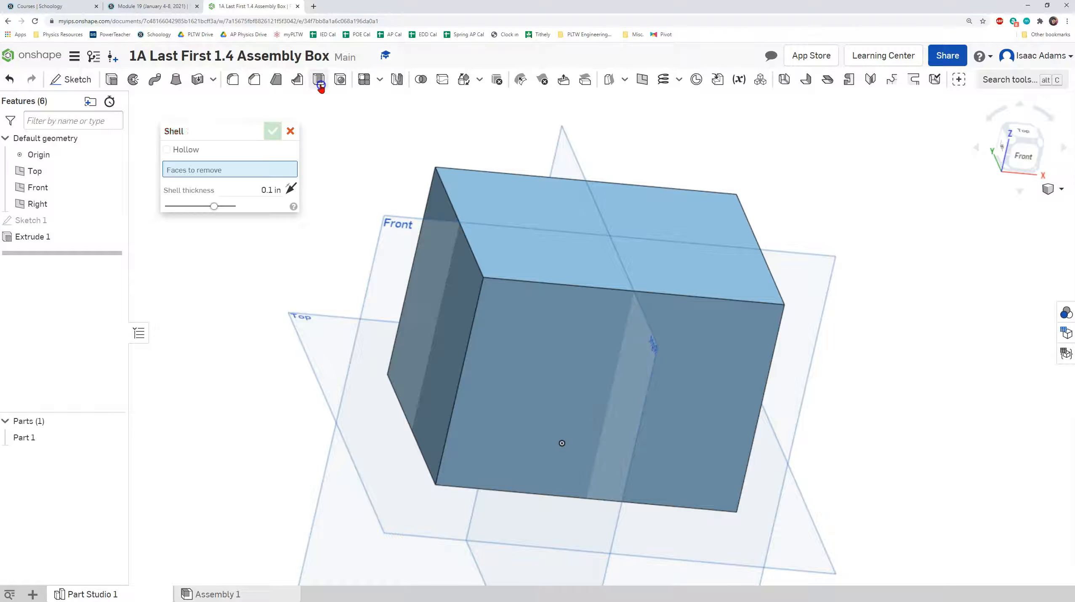
pyautogui.click(518, 227)
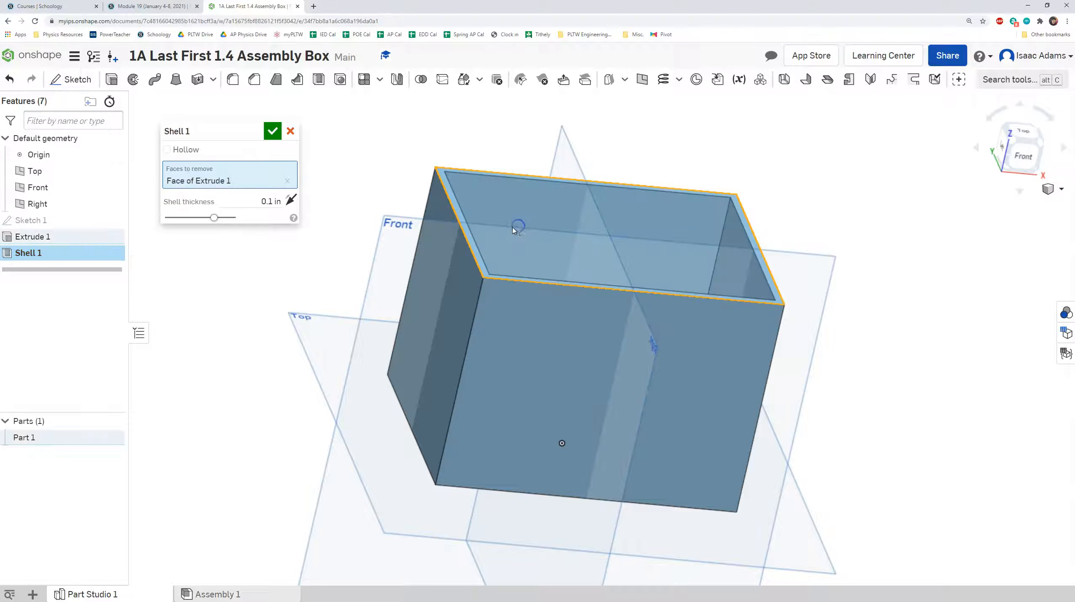
pyautogui.click(266, 201)
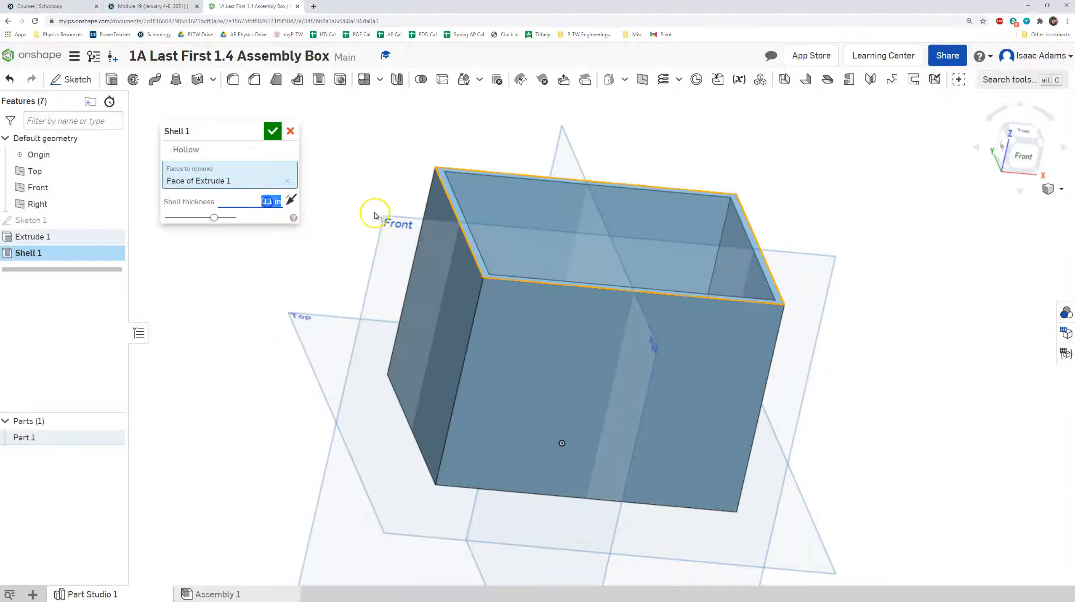
pyautogui.write('1')
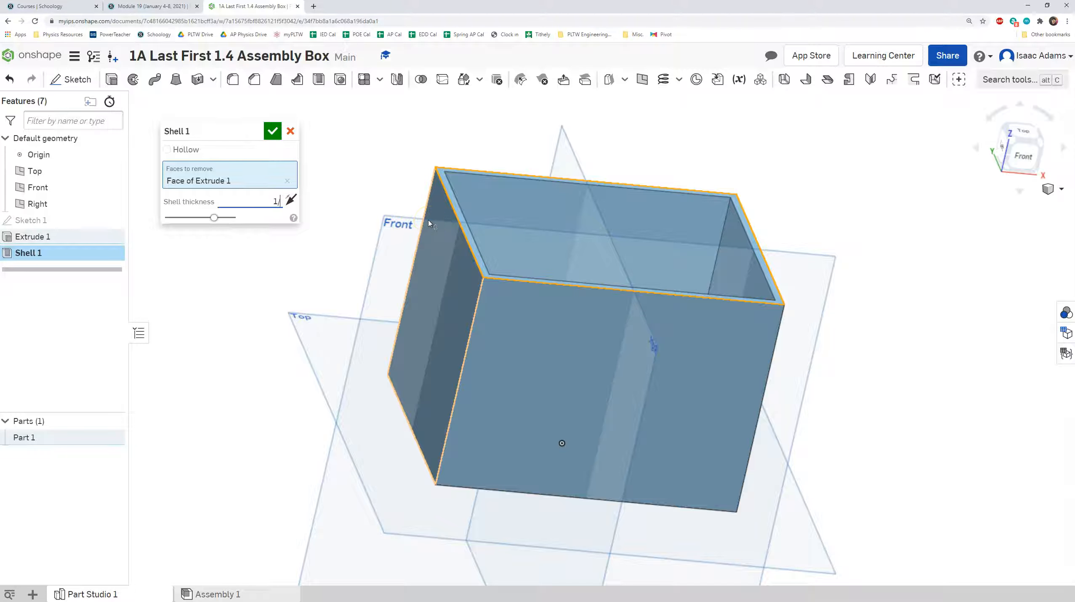
pyautogui.write('/8')
pyautogui.press('Return')
pyautogui.moveTo(363, 170); pyautogui.dragTo(378, 275, button='right')
pyautogui.click(274, 131)
# - Start a sketch on the top rim face of the shelled box and look at it from the top view
pyautogui.click(1023, 163)
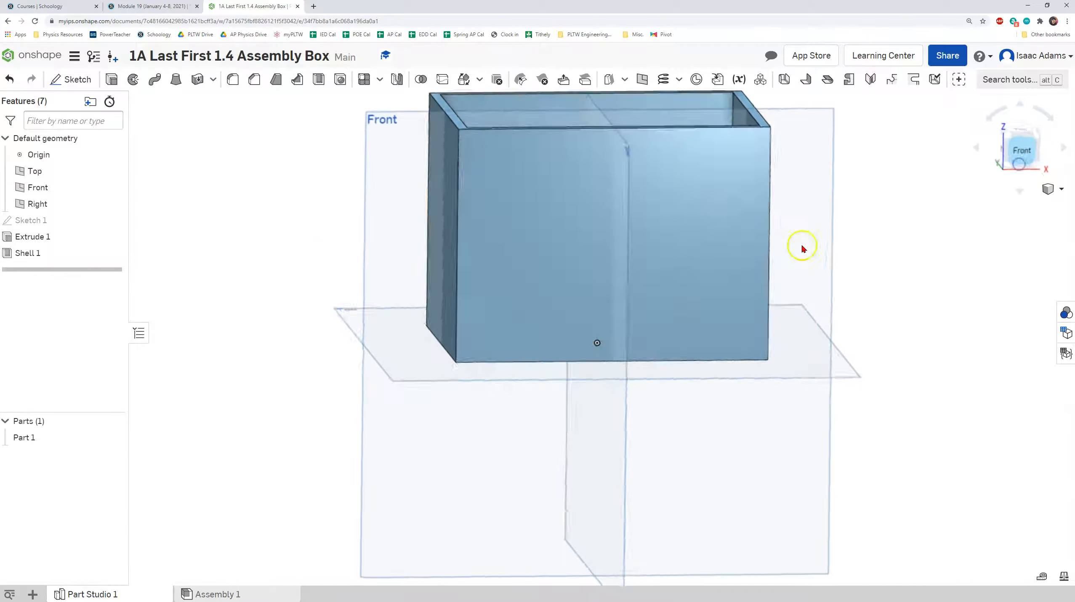
pyautogui.moveTo(685, 218); pyautogui.dragTo(675, 248, button='right')
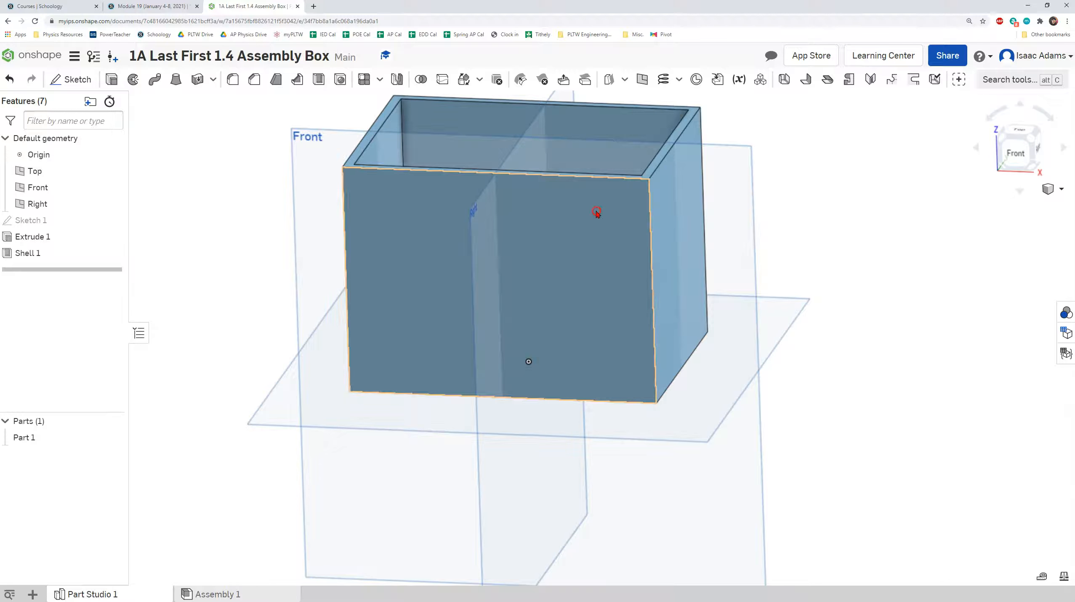
pyautogui.click(44, 574)
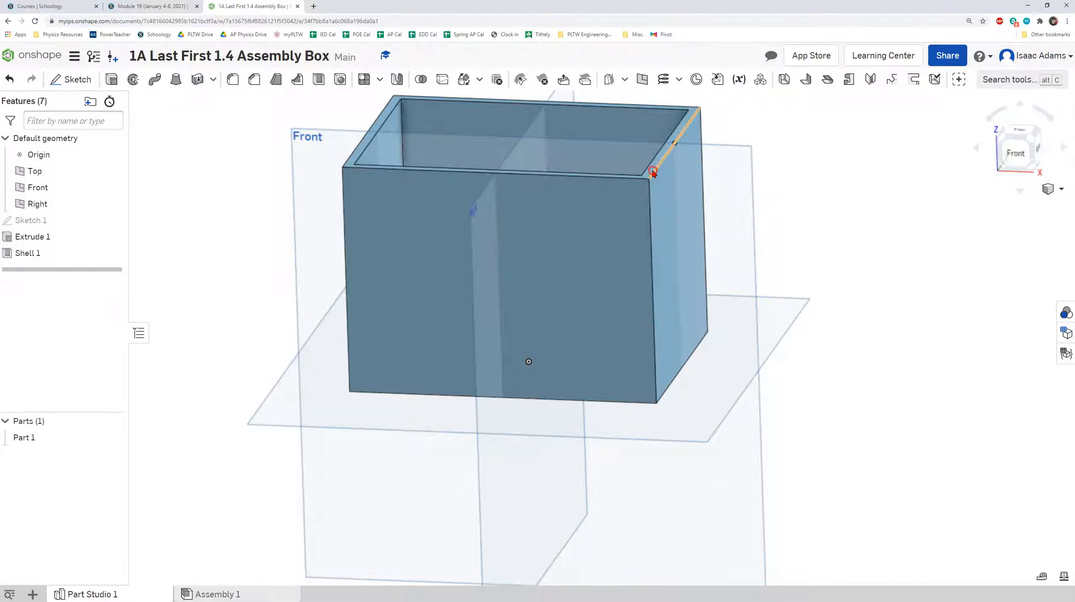
pyautogui.scroll(3, 598, 134)
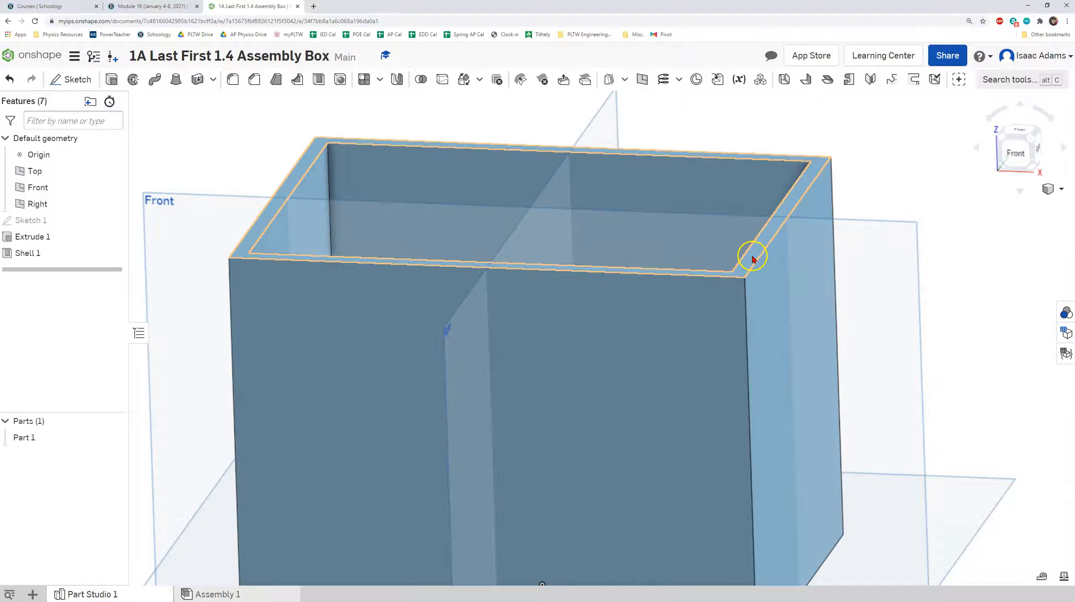
pyautogui.click(69, 81)
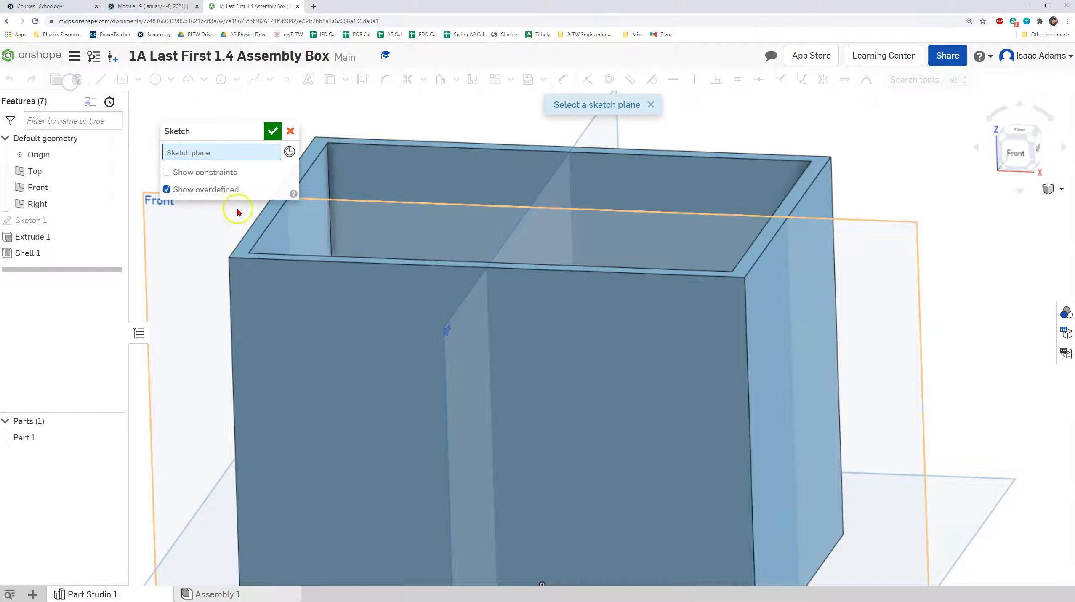
pyautogui.click(261, 233)
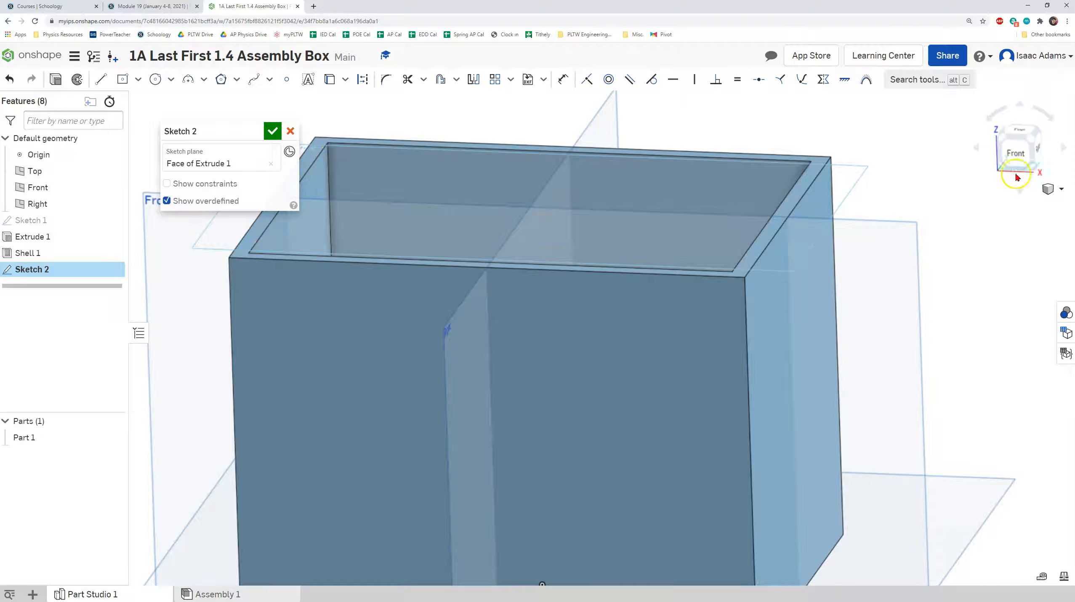
pyautogui.click(1019, 131)
pyautogui.scroll(2, 758, 329)
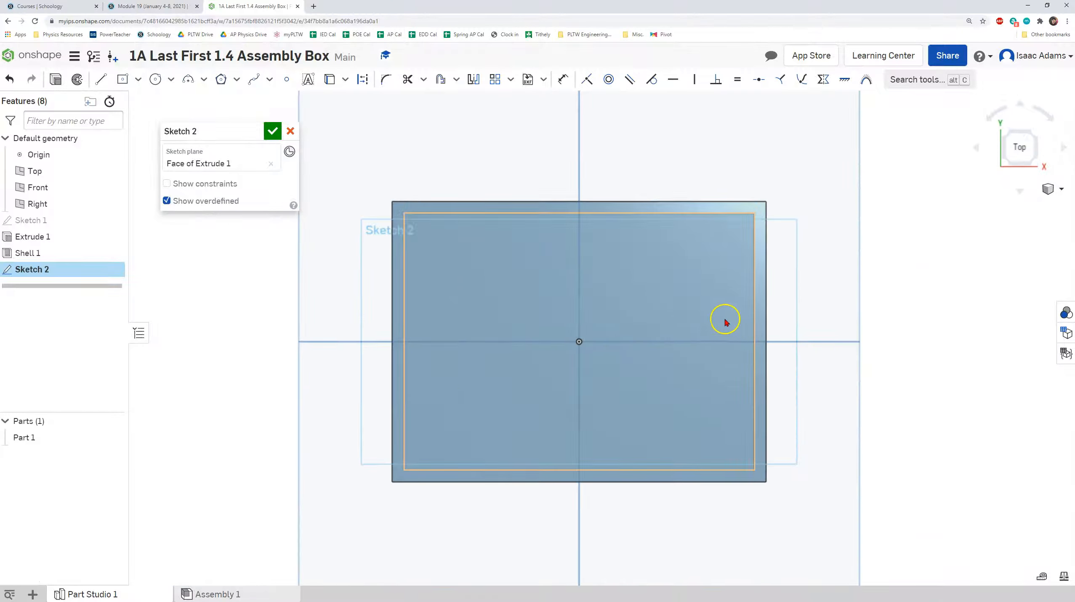
# - Draw a 4 by 3 in corner rectangle between opposite outer corners of the box rim and finish the sketch
pyautogui.click(138, 79)
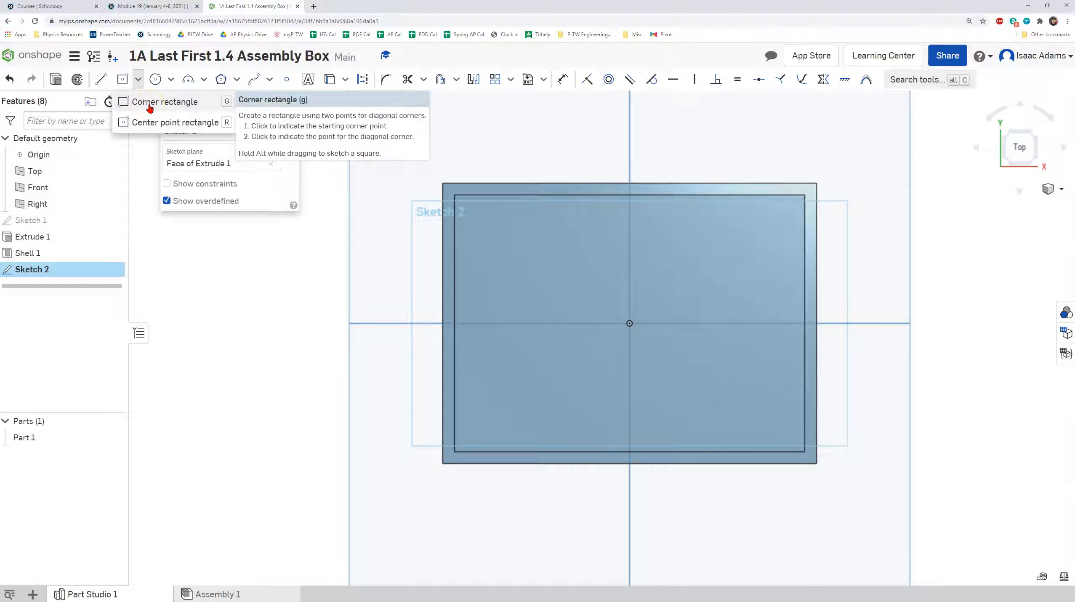
pyautogui.click(149, 105)
pyautogui.click(443, 184)
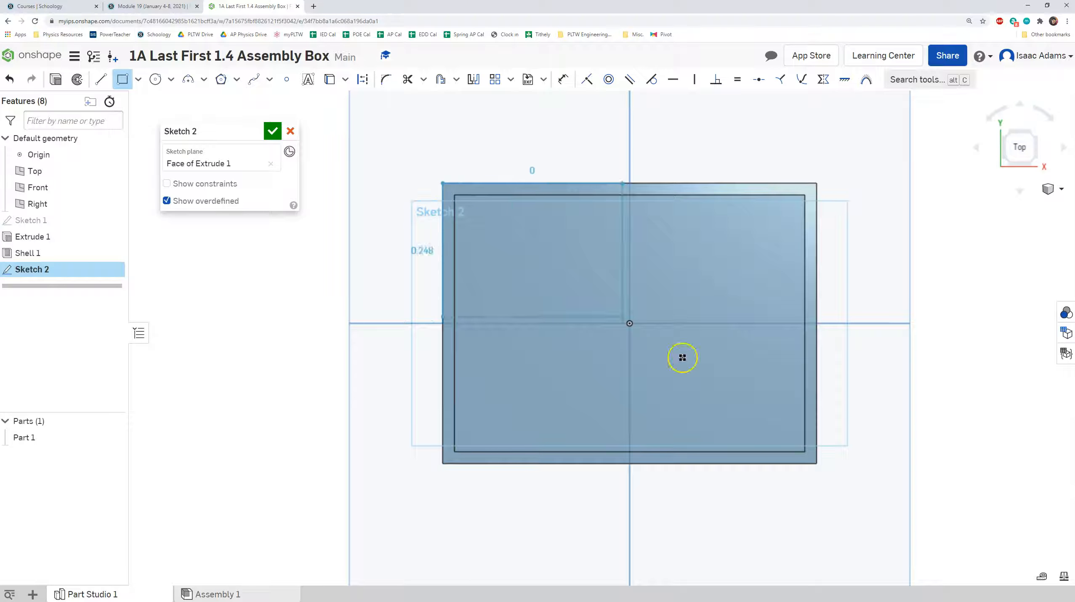
pyautogui.click(816, 463)
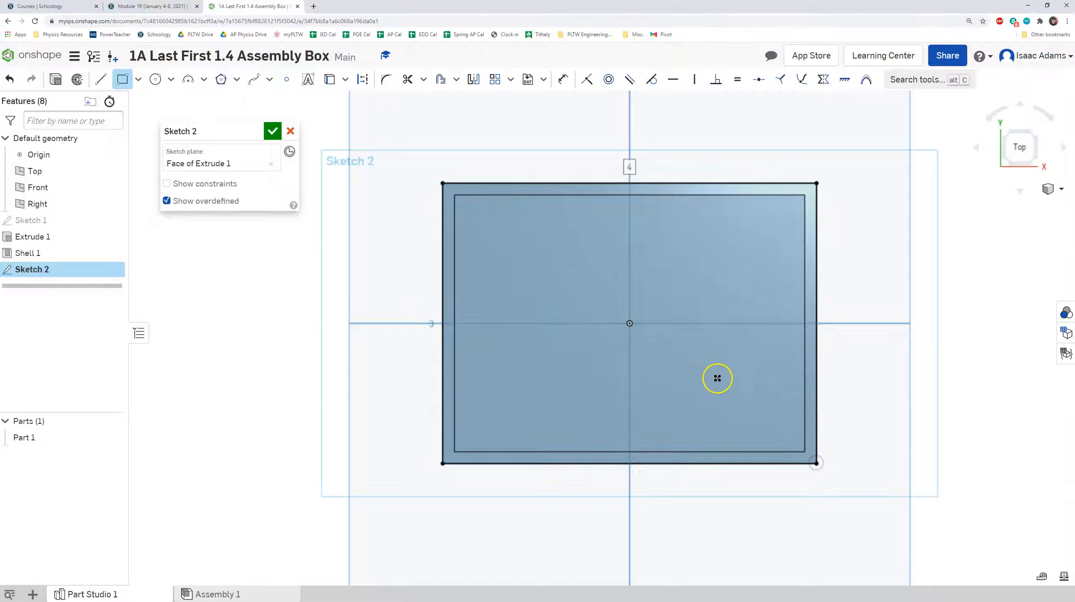
pyautogui.moveTo(657, 357)
pyautogui.mouseDown(button='right')
pyautogui.moveTo(681, 353)
pyautogui.moveTo(651, 343)
pyautogui.moveTo(657, 354)
pyautogui.mouseUp(button='right')
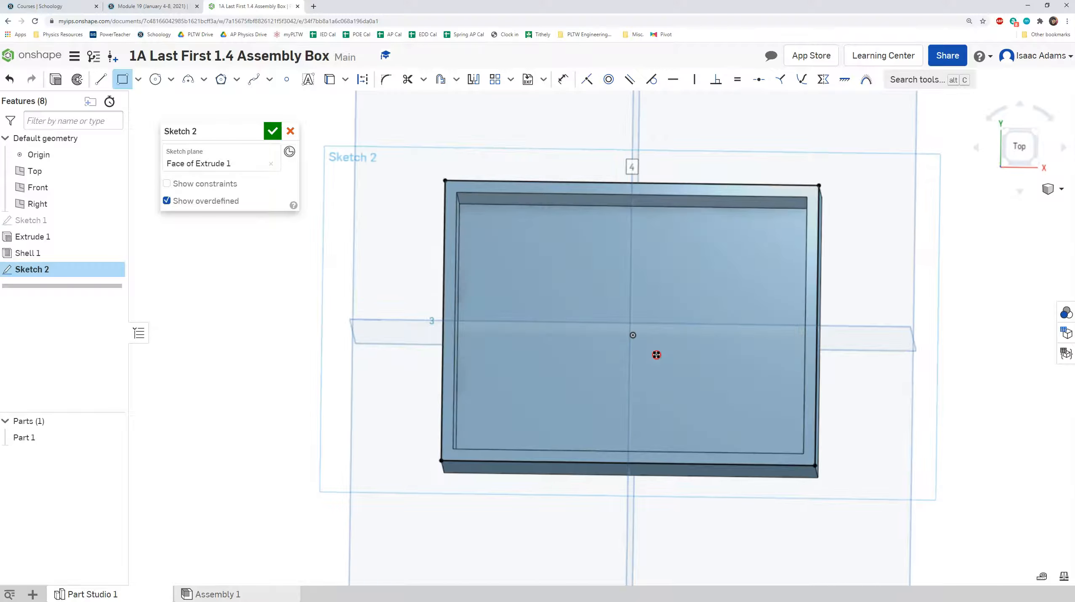
pyautogui.click(273, 134)
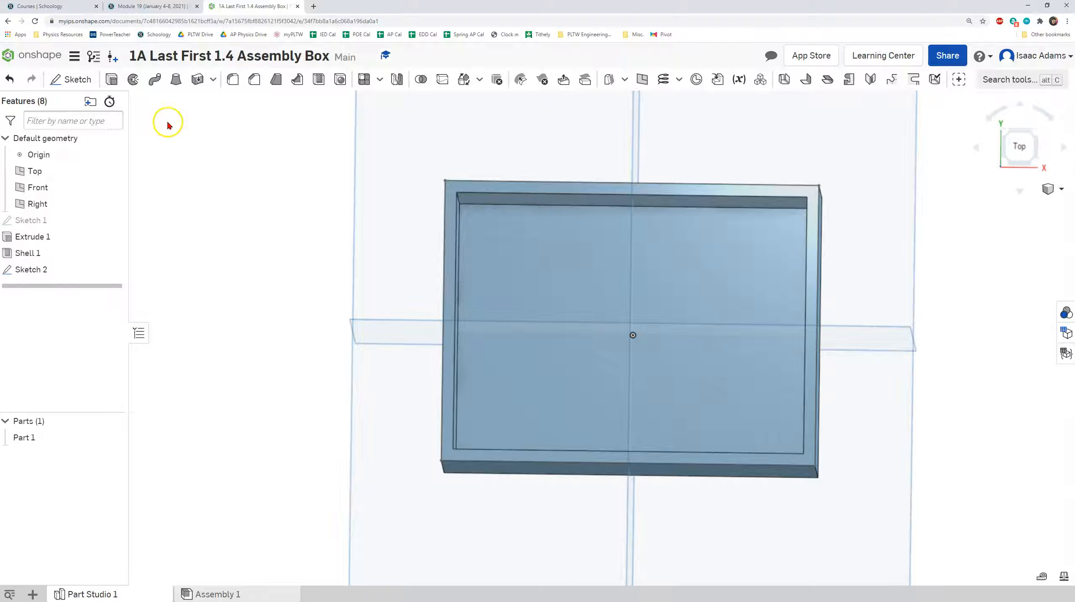
# - Extrude both regions of the rim sketch 1/8 in as a new part to form the lid
pyautogui.click(113, 80)
pyautogui.click(465, 189)
pyautogui.click(495, 232)
pyautogui.moveTo(495, 232)
pyautogui.mouseDown(button='right')
pyautogui.moveTo(403, 267)
pyautogui.moveTo(489, 271)
pyautogui.moveTo(473, 272)
pyautogui.mouseUp(button='right')
pyautogui.click(181, 168)
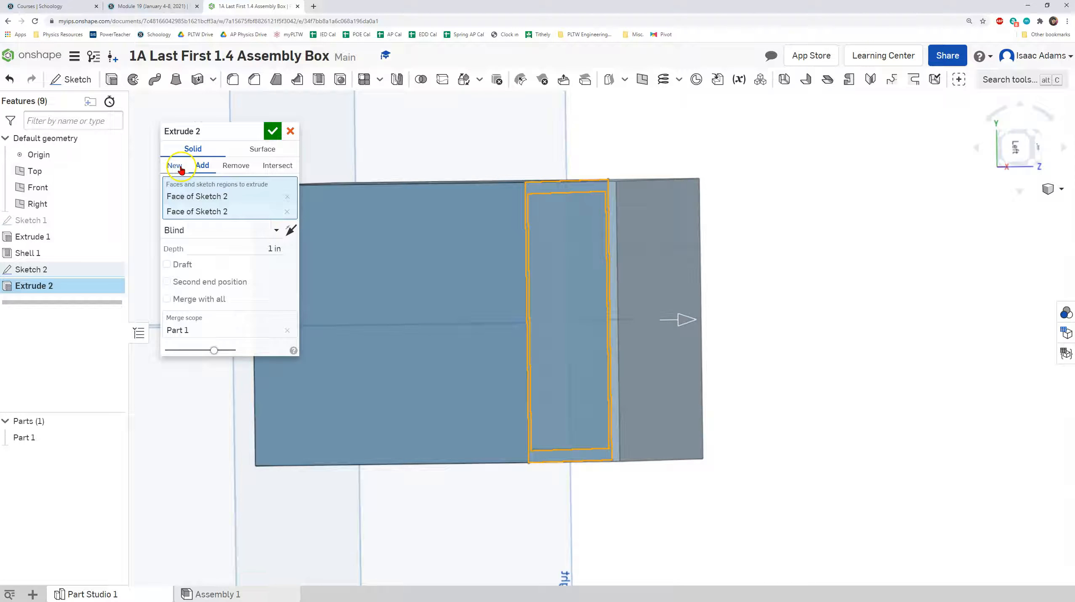
pyautogui.moveTo(736, 304); pyautogui.dragTo(706, 307, button='right')
pyautogui.click(271, 249)
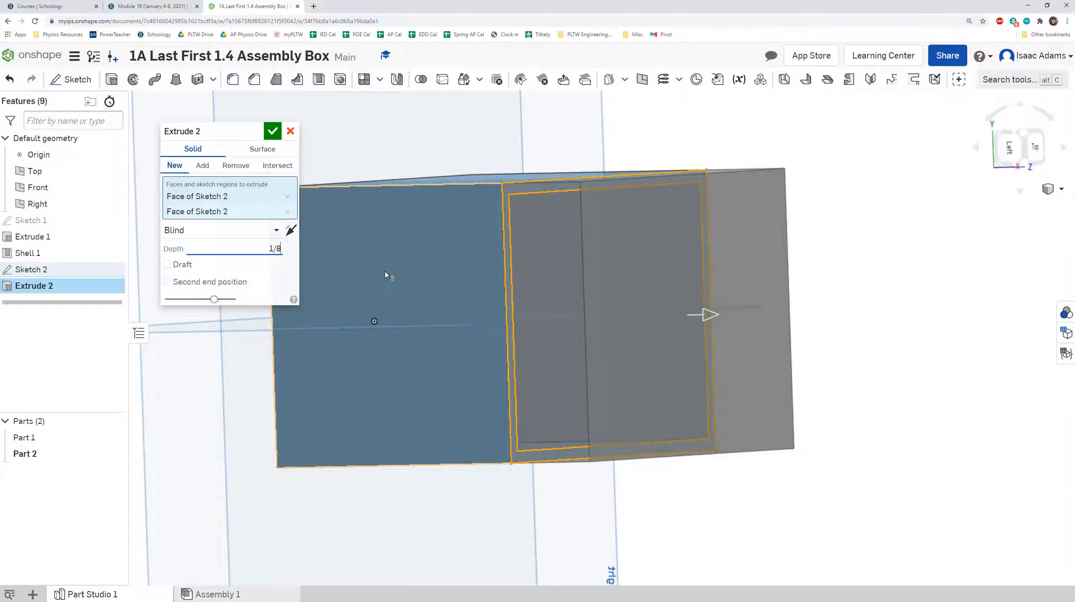
pyautogui.press('Return')
pyautogui.moveTo(401, 173); pyautogui.dragTo(431, 151, button='right')
pyautogui.click(273, 133)
# - Hide and show the box part and the lid part in turn to examine them as separate parts
pyautogui.moveTo(343, 160); pyautogui.dragTo(377, 177, button='right')
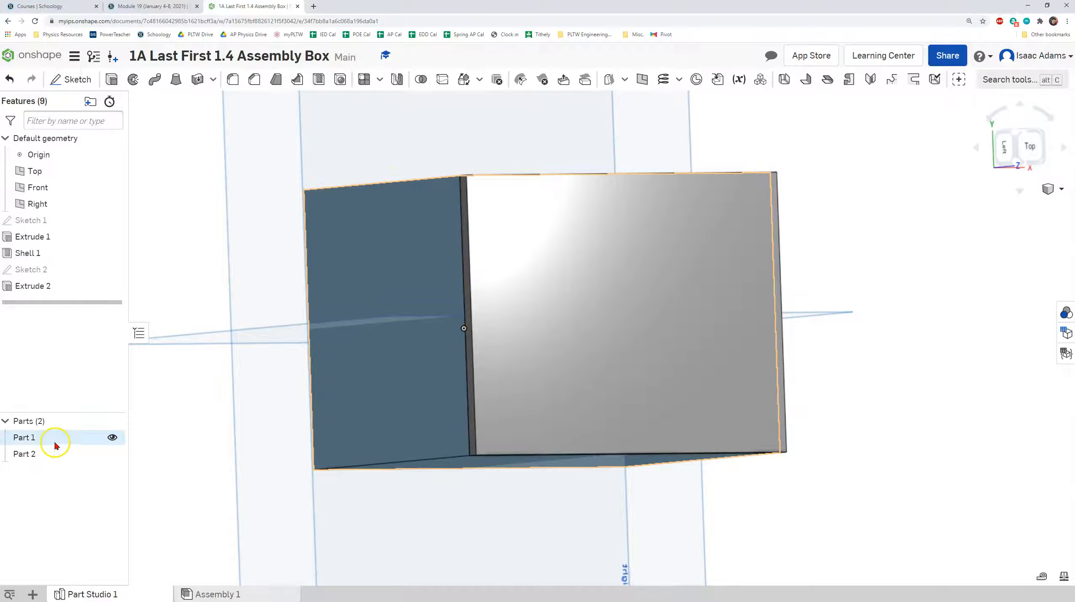
pyautogui.click(112, 437)
pyautogui.moveTo(278, 374); pyautogui.dragTo(339, 377, button='right')
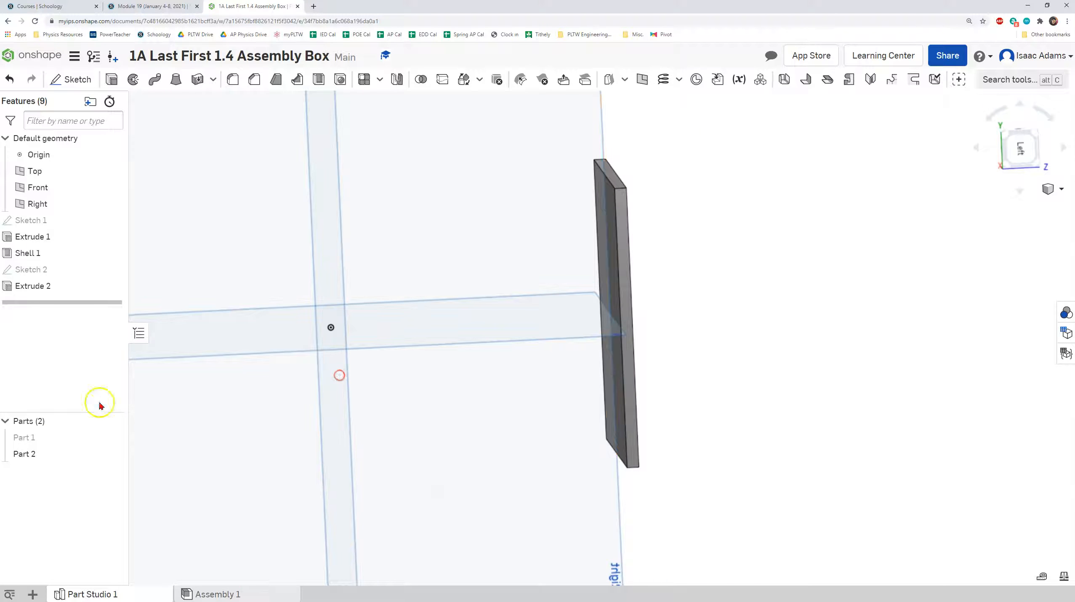
pyautogui.click(112, 437)
pyautogui.click(113, 454)
pyautogui.click(113, 454)
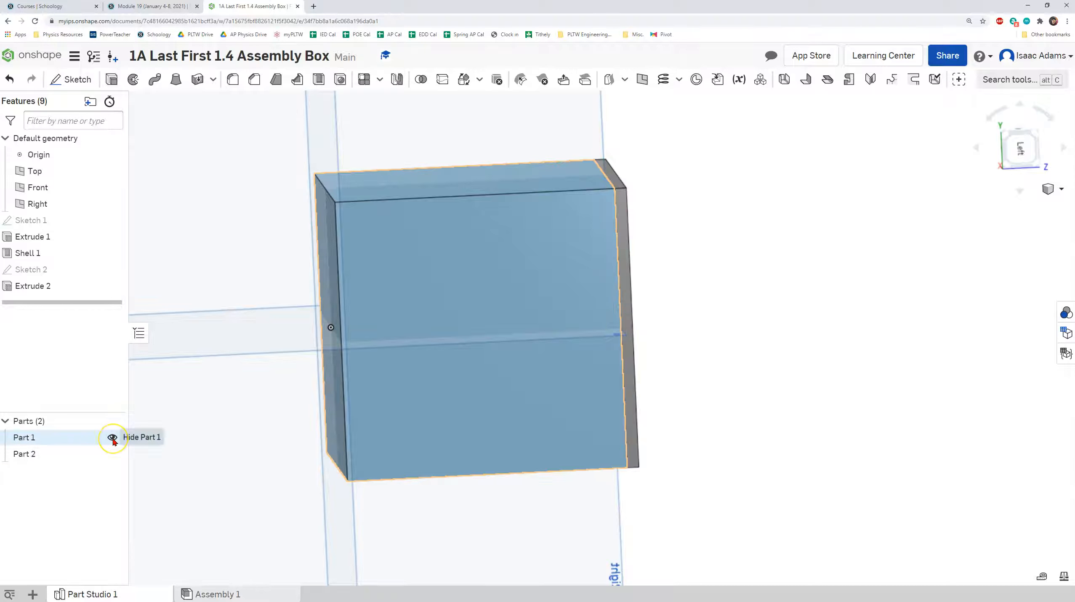
# - Rename the box part as Box Body
pyautogui.rightClick(24, 439)
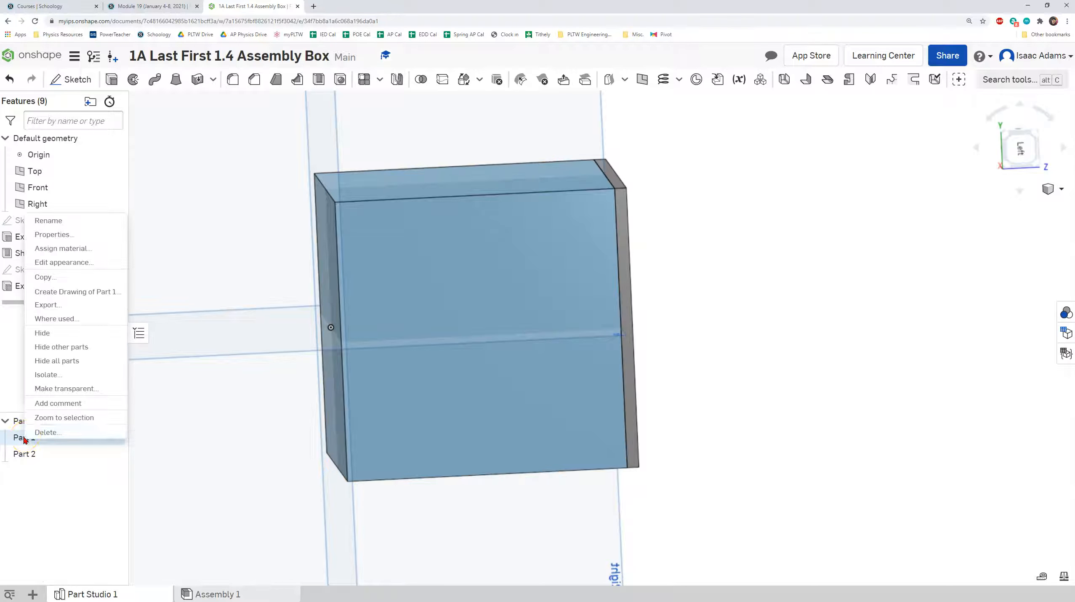
pyautogui.click(67, 220)
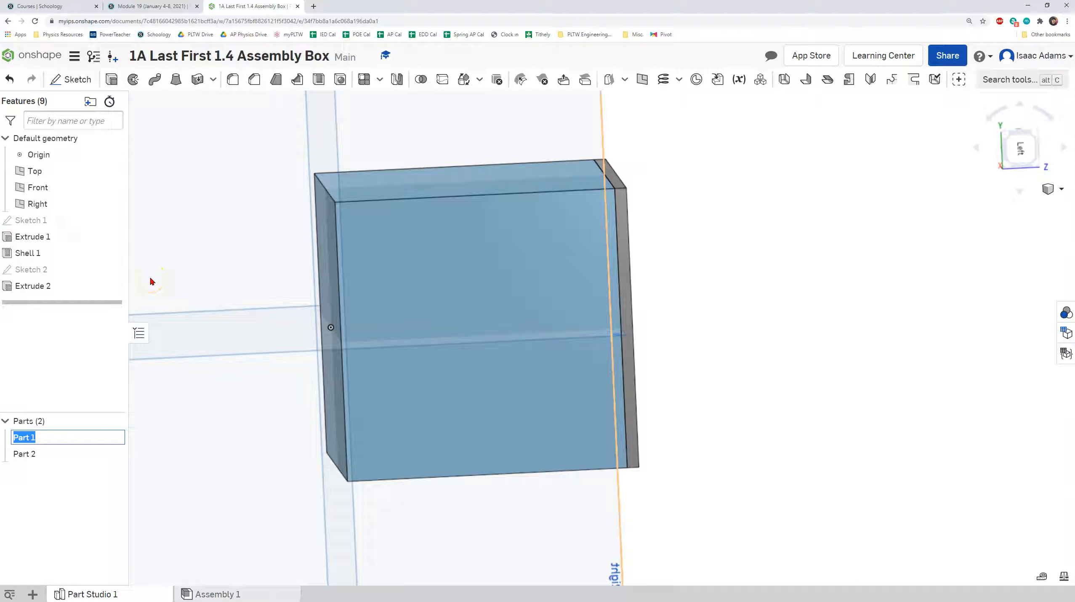
pyautogui.write('Box Body')
pyautogui.press('Return')
pyautogui.click(131, 327)
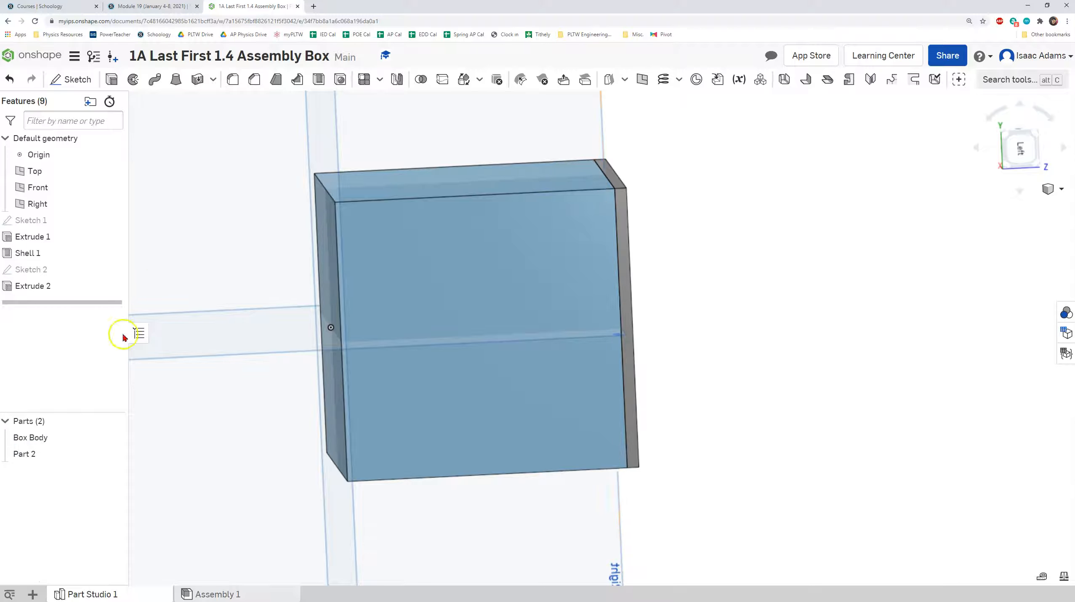
# - Rename the lid part as Box Lid
pyautogui.rightClick(57, 456)
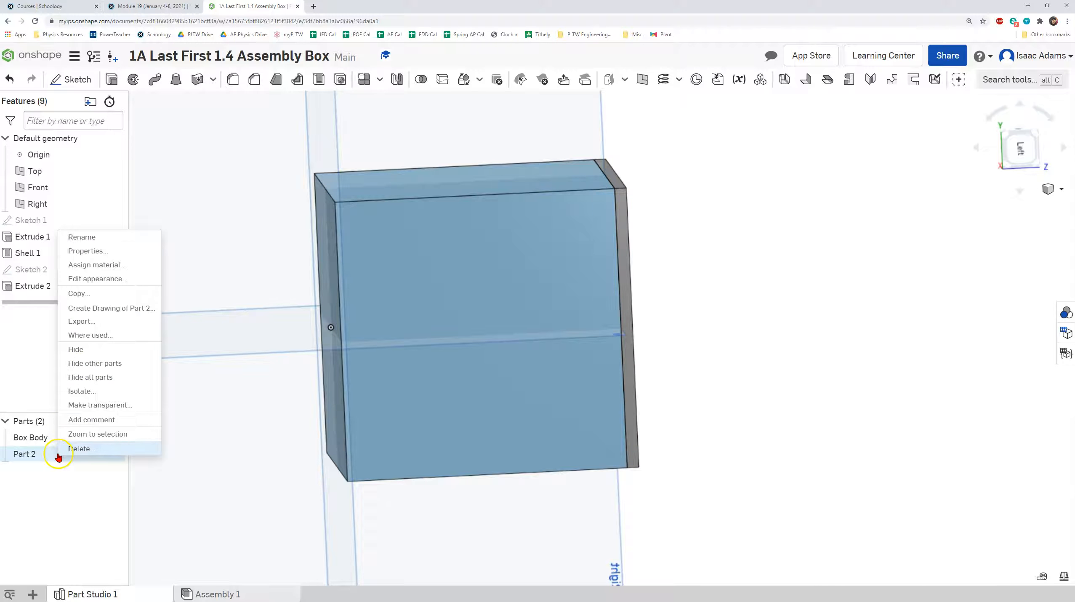
pyautogui.click(97, 244)
pyautogui.write('Box Lid')
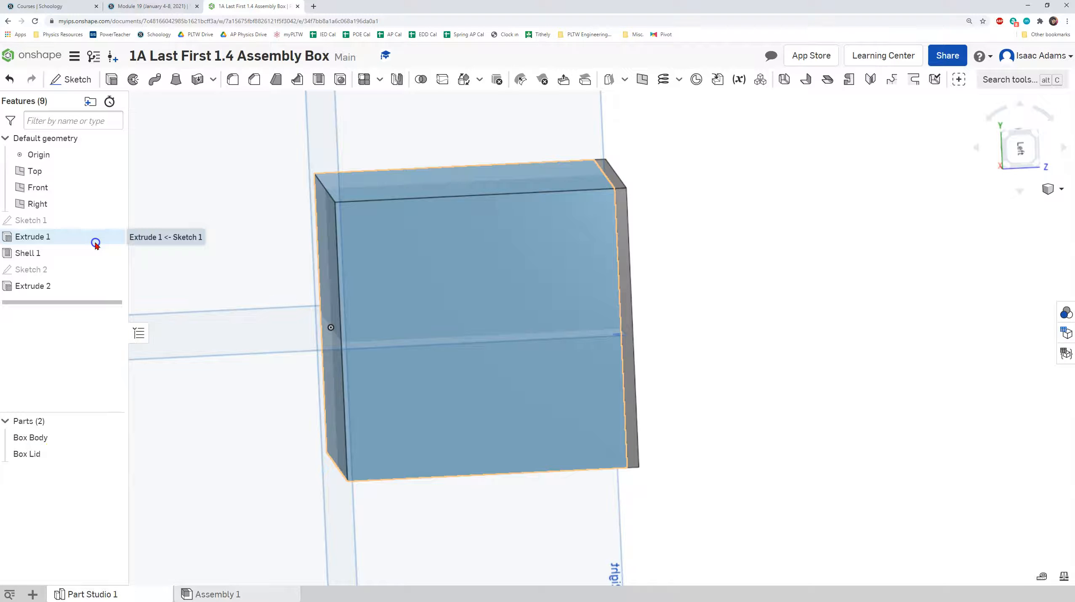
# - Hide the Box Body part so that only the lid is displayed
pyautogui.moveTo(611, 202); pyautogui.dragTo(604, 201, button='right')
pyautogui.click(54, 441)
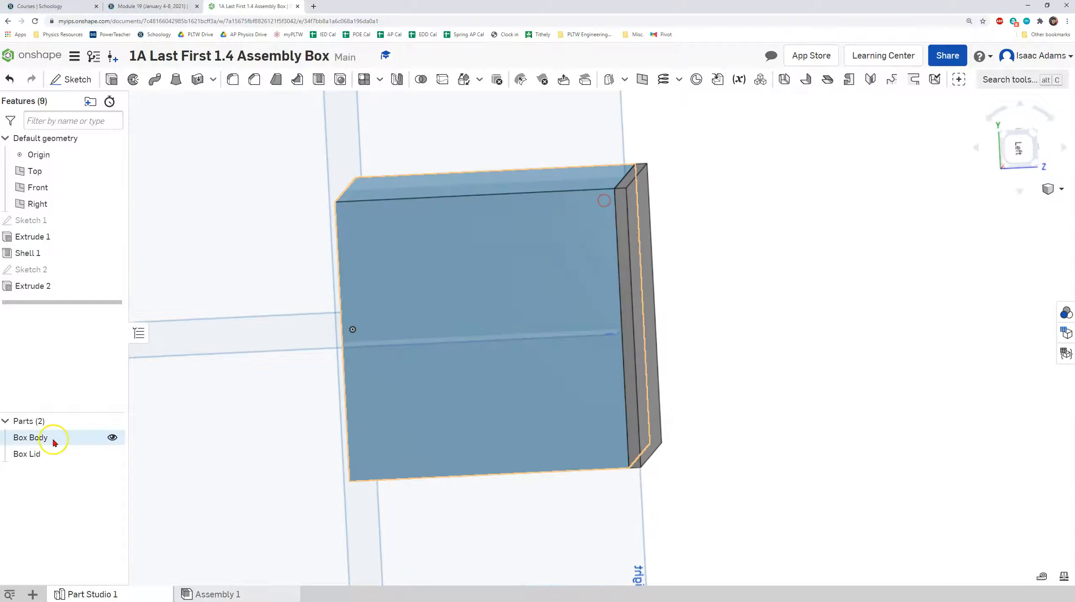
pyautogui.click(112, 438)
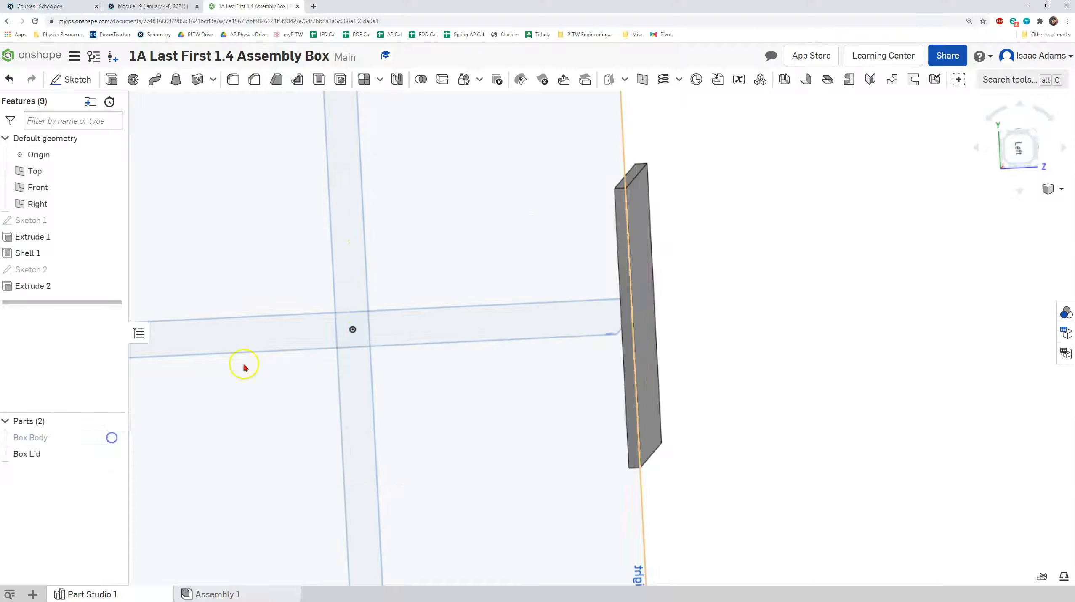
# - Start a new sketch on the underside face of the Box Lid
pyautogui.moveTo(161, 410); pyautogui.dragTo(377, 329, button='right')
pyautogui.moveTo(701, 296); pyautogui.dragTo(754, 291, button='right')
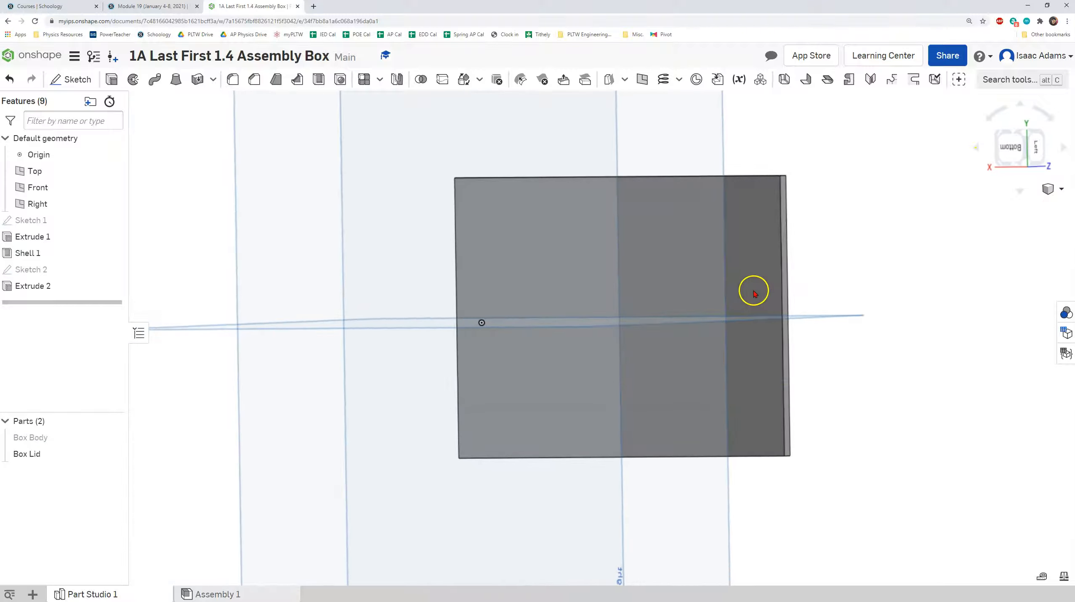
pyautogui.click(1008, 151)
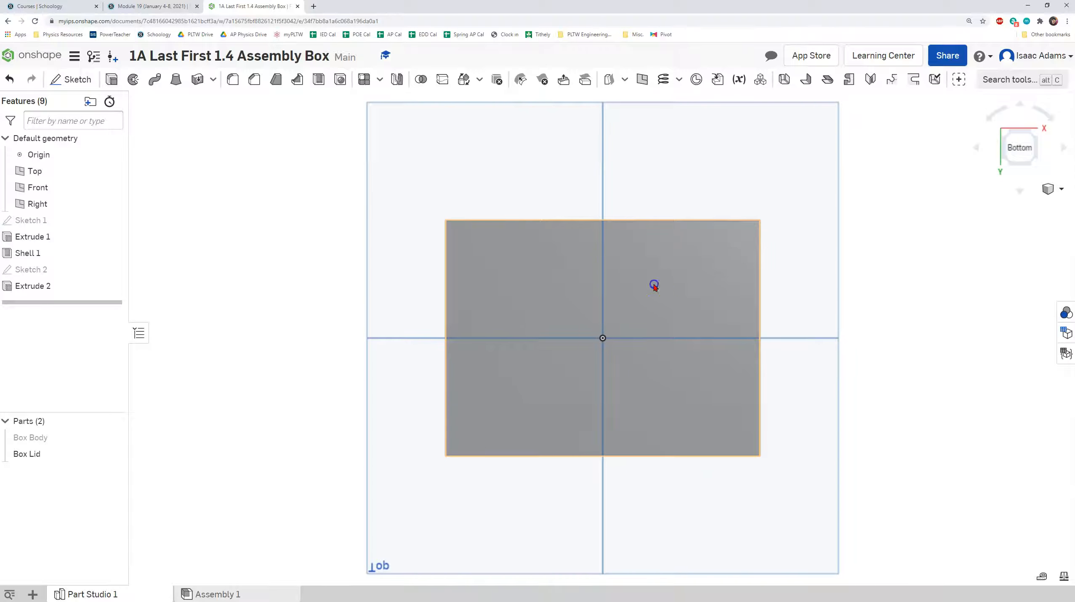
pyautogui.moveTo(657, 295); pyautogui.dragTo(578, 252, button='middle')
pyautogui.scroll(3, 578, 253)
pyautogui.rightClick(333, 190)
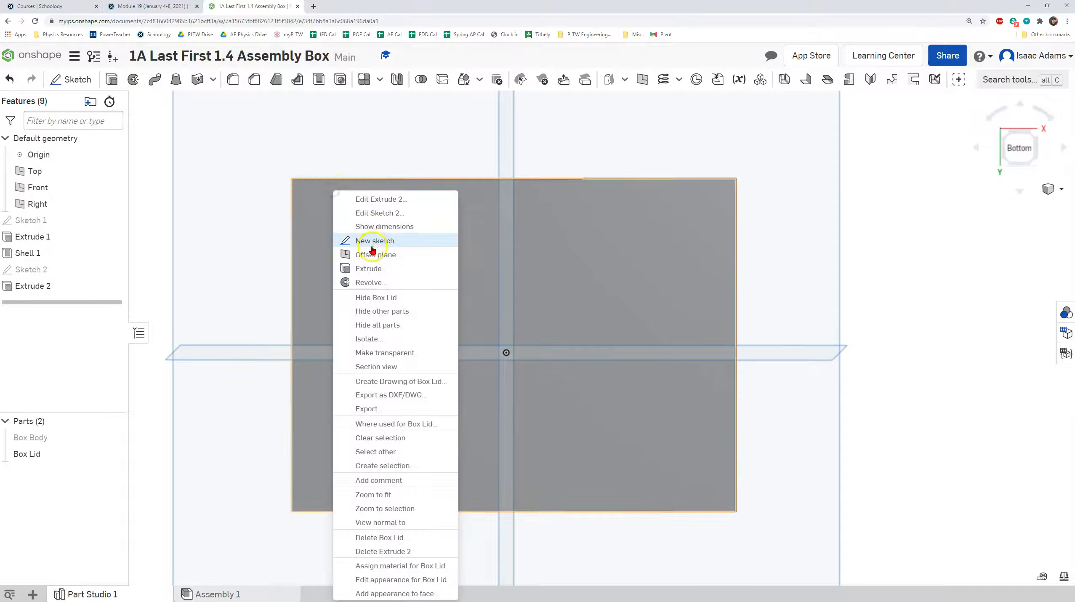
pyautogui.click(375, 241)
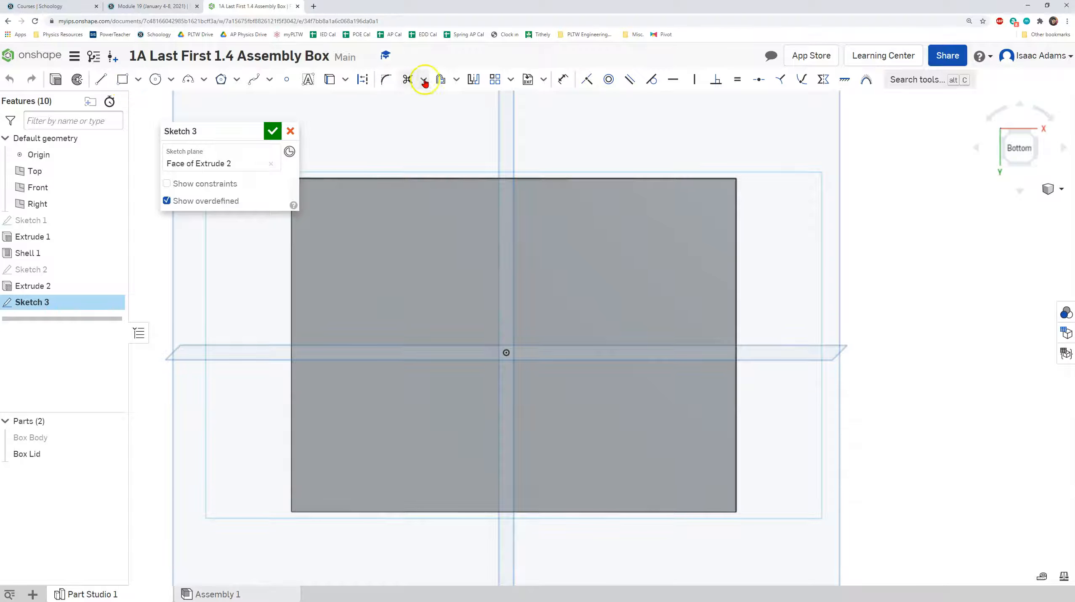
# - Try offsetting the four edges of the lid's underside inward by 1/8 in
pyautogui.click(442, 86)
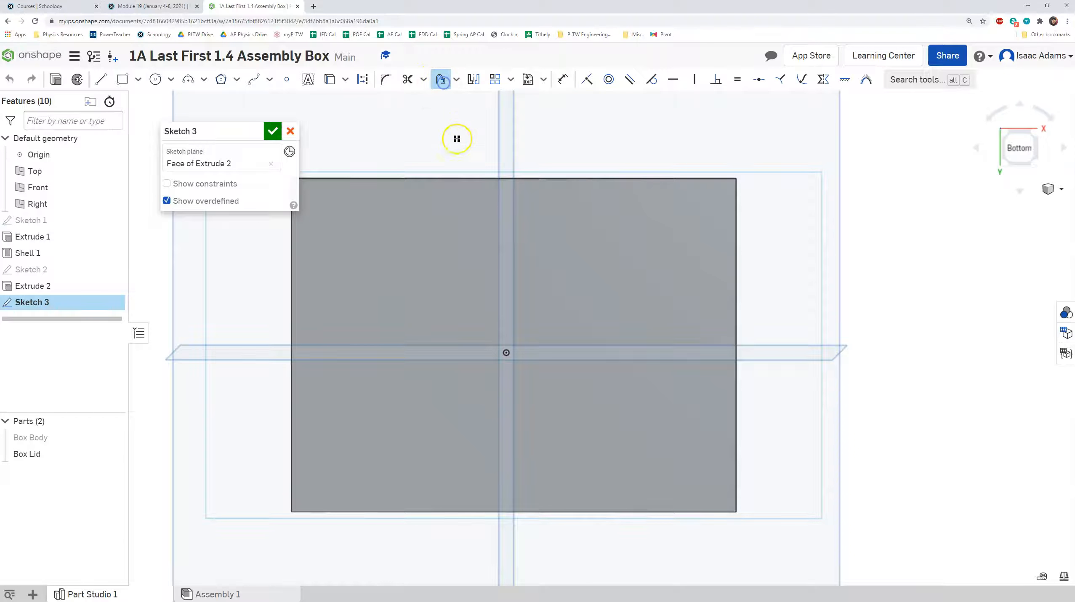
pyautogui.click(458, 179)
pyautogui.click(292, 276)
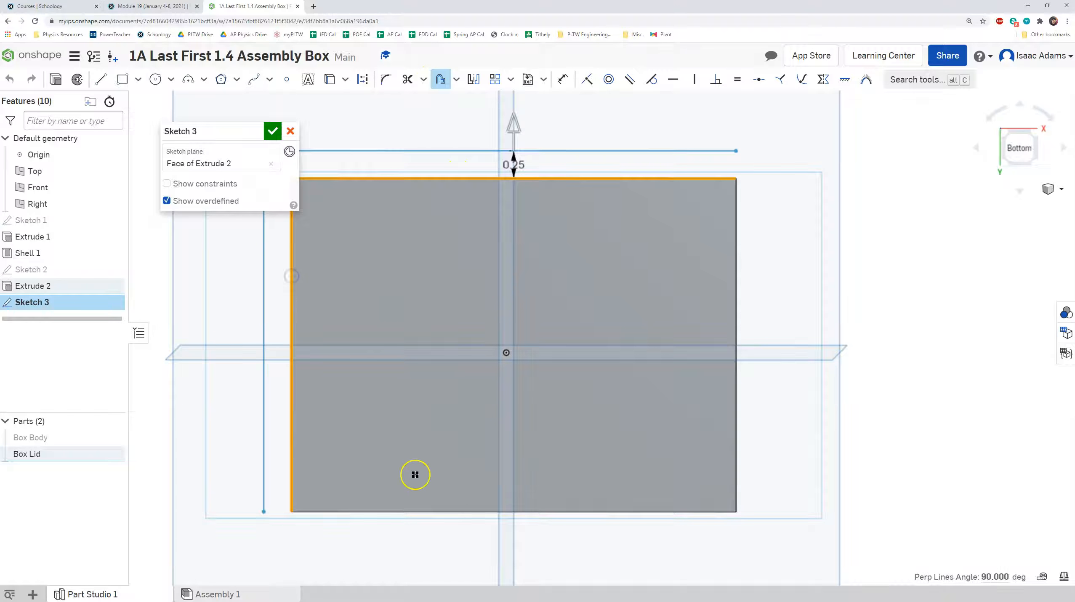
pyautogui.click(434, 513)
pyautogui.click(735, 398)
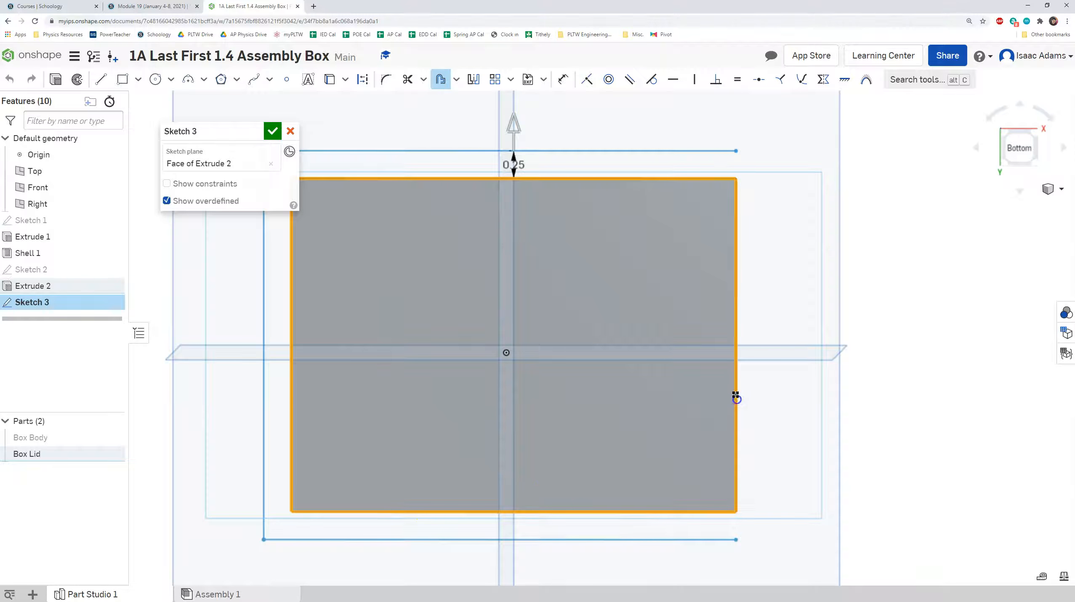
pyautogui.click(518, 128)
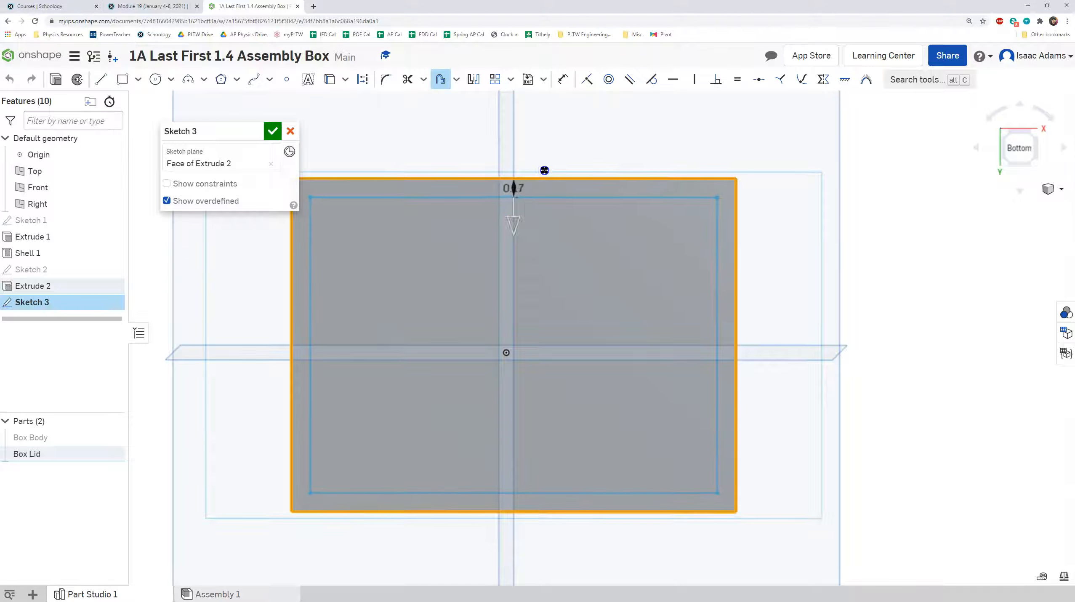
pyautogui.click(642, 151)
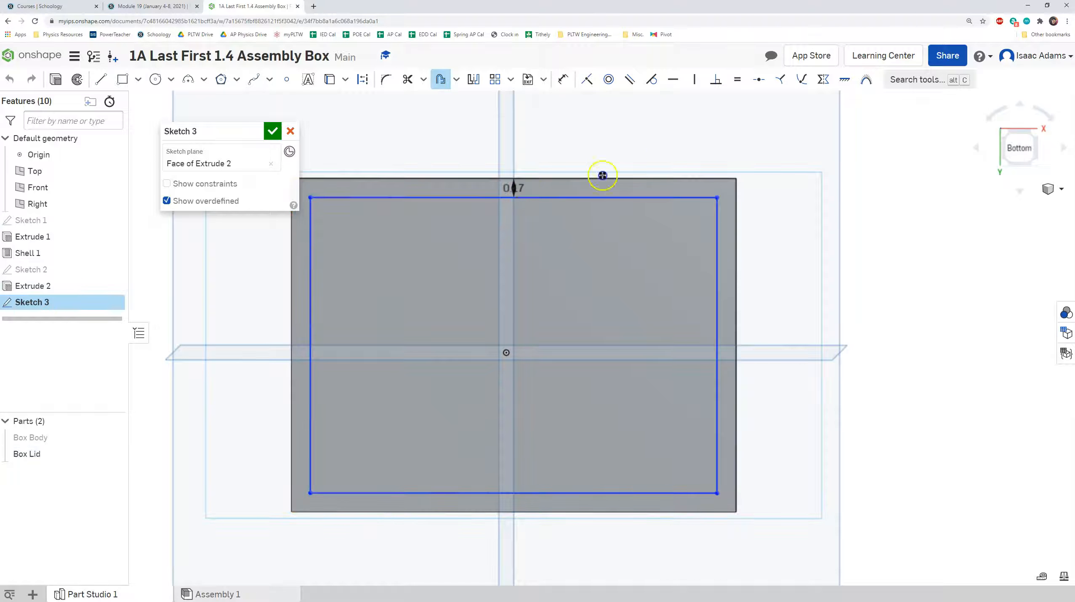
pyautogui.write('1/8')
pyautogui.press('Return')
pyautogui.moveTo(572, 231); pyautogui.dragTo(565, 241, button='right')
pyautogui.press('n')
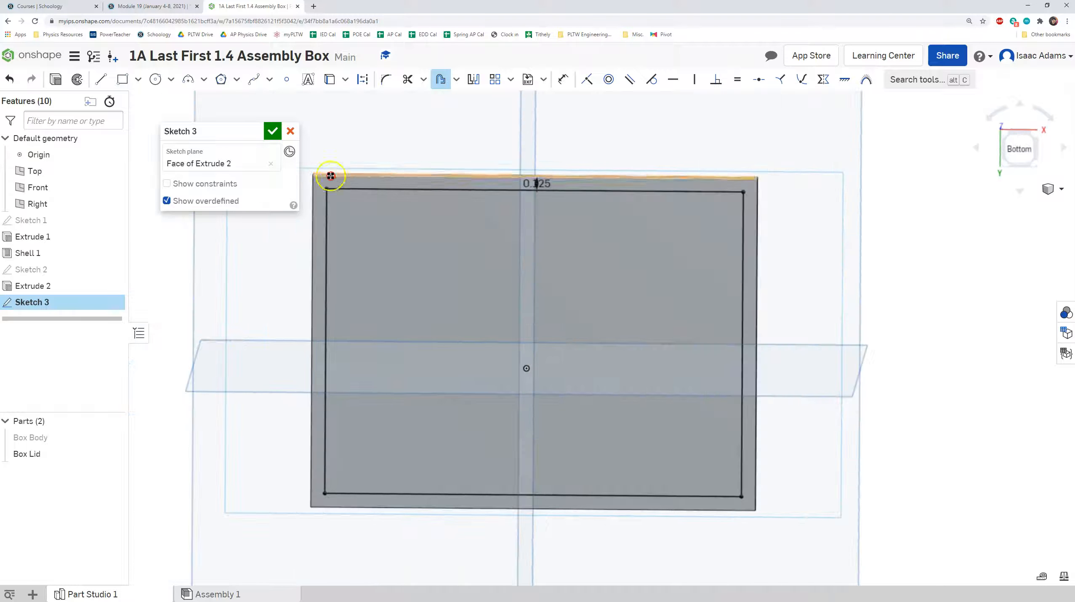
# - Undo the offset and sketch a corner rectangle about 3.85 by 2.83 in inside the lid's underside
pyautogui.hotkey('ctrl', 'z')
pyautogui.hotkey('ctrl', 'z')
pyautogui.click(128, 84)
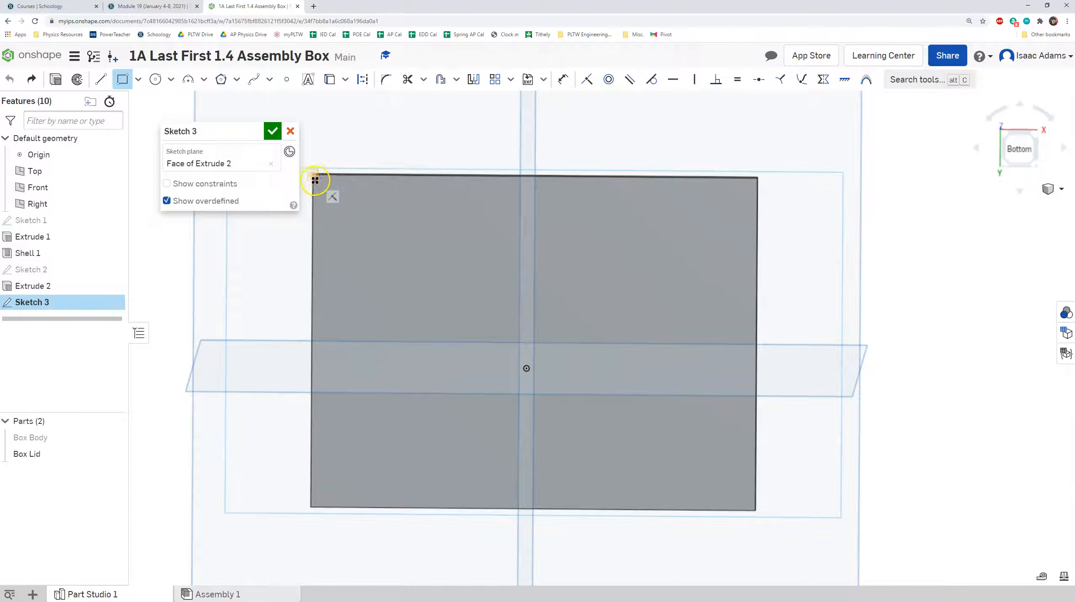
pyautogui.moveTo(320, 184); pyautogui.dragTo(746, 500)
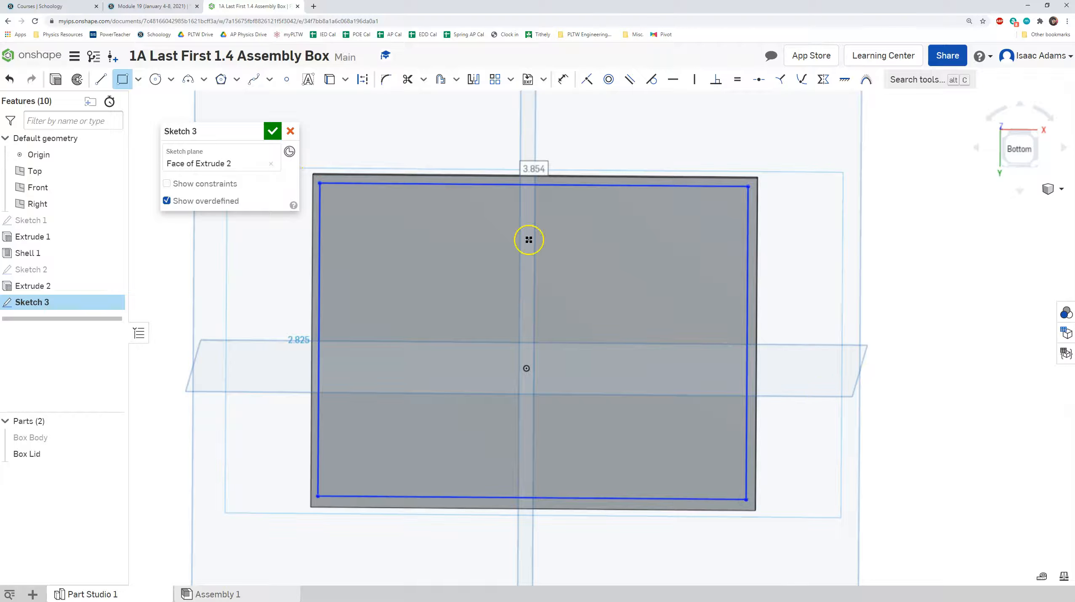
# - Dimension the rectangle's upper edge 0.125 in from the lid's upper edge
pyautogui.press('d')
pyautogui.click(508, 185)
pyautogui.click(576, 138)
pyautogui.write('0.125')
pyautogui.press('Return')
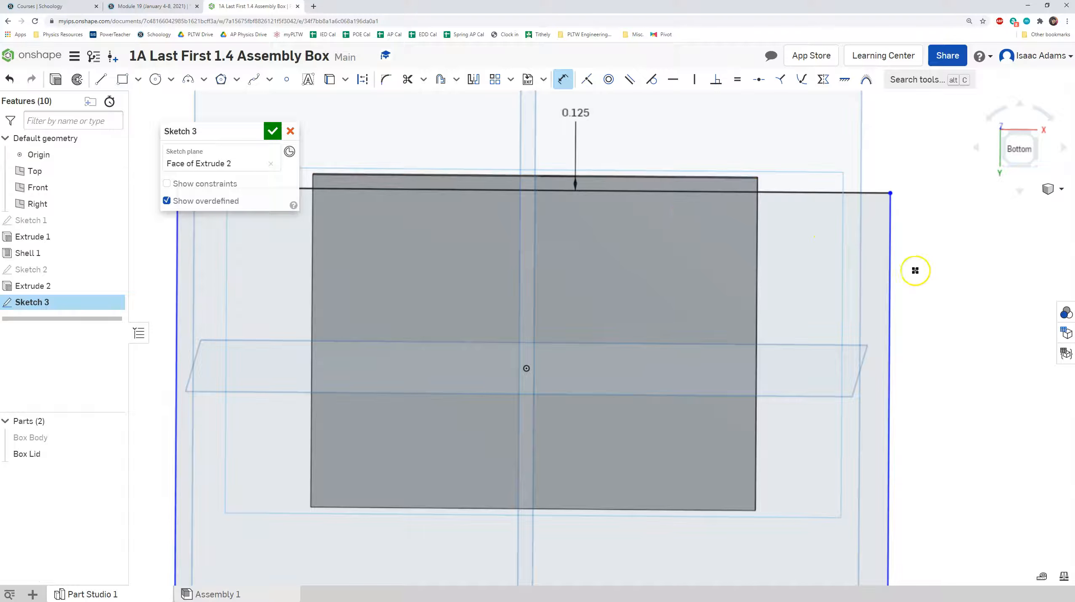
# - Try to dimension the rectangle's right side 0.125 in from the lid's right edge, and undo that dimension
pyautogui.click(891, 268)
pyautogui.click(757, 265)
pyautogui.click(828, 144)
pyautogui.press('Return')
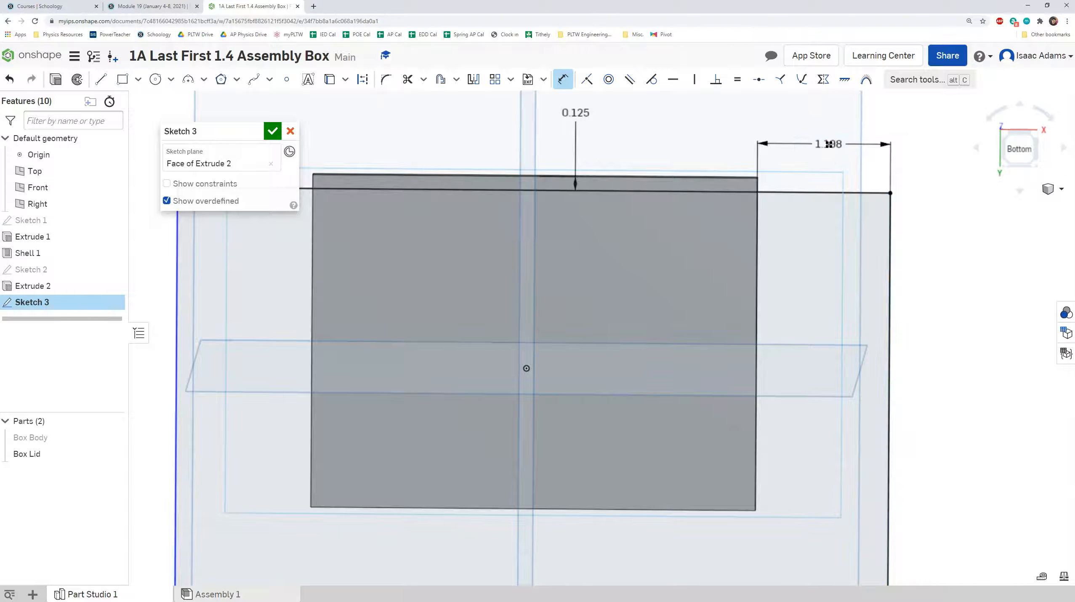
pyautogui.write('0.125')
pyautogui.press('Return')
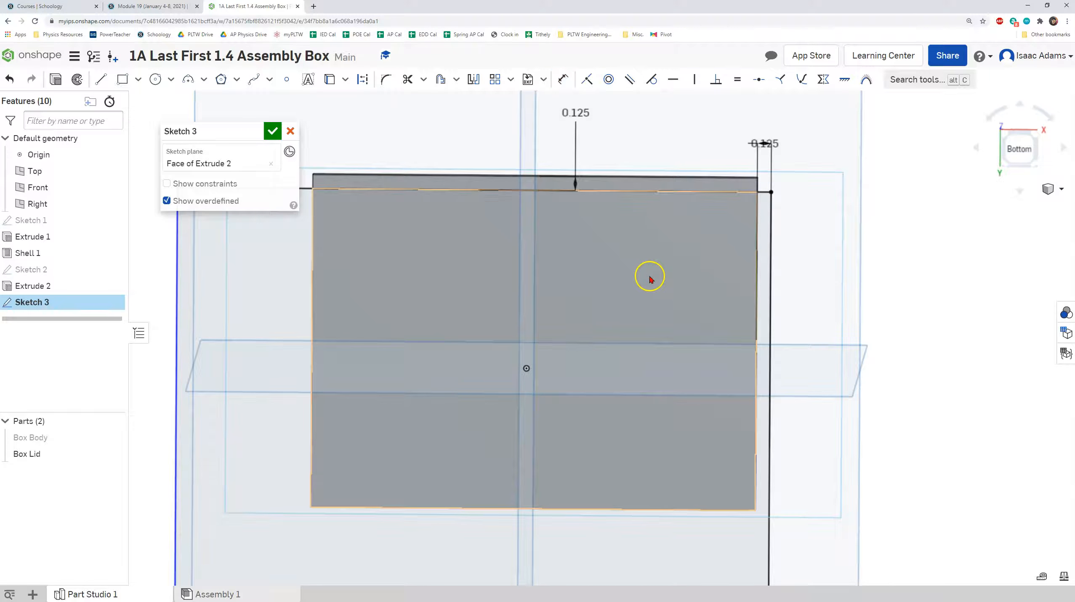
pyautogui.hotkey('ctrl', 'z')
pyautogui.hotkey('ctrl', 'z')
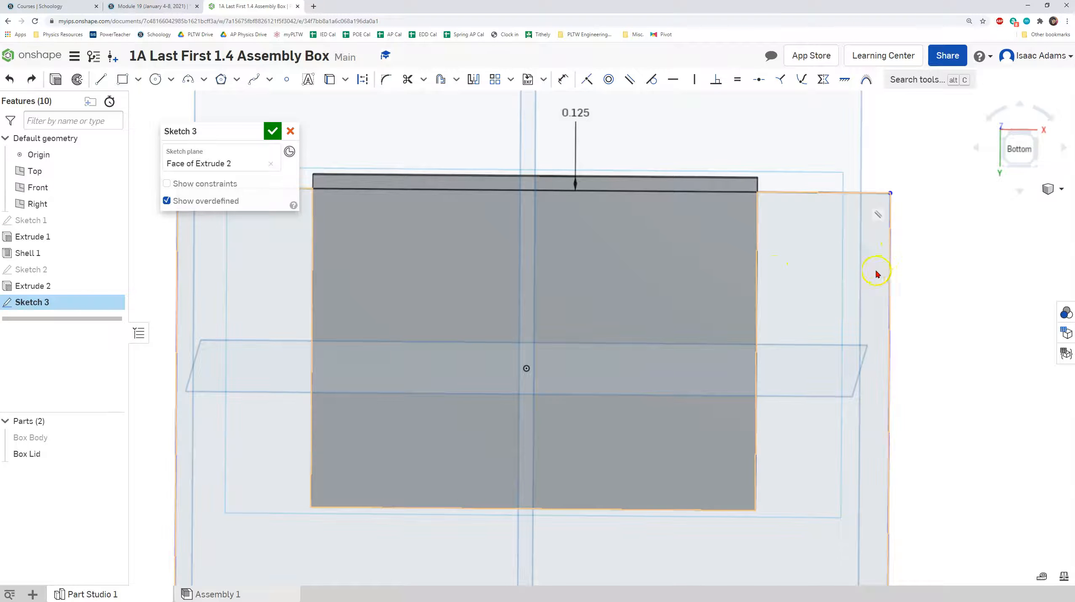
# - Move the rectangle's right, left and lower sides inside the lid's outline and face the underside squarely
pyautogui.moveTo(891, 270); pyautogui.dragTo(730, 247)
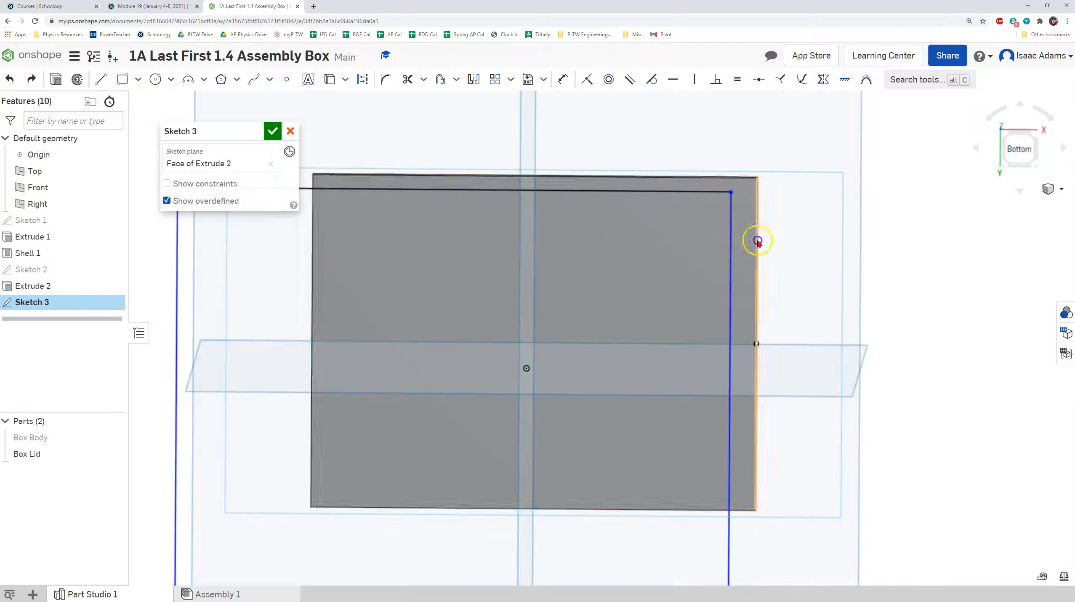
pyautogui.scroll(-3, 741, 242)
pyautogui.moveTo(589, 445)
pyautogui.mouseDown()
pyautogui.moveTo(619, 336)
pyautogui.moveTo(631, 328)
pyautogui.moveTo(631, 350)
pyautogui.mouseUp()
pyautogui.moveTo(510, 295)
pyautogui.mouseDown()
pyautogui.moveTo(609, 300)
pyautogui.moveTo(583, 304)
pyautogui.mouseUp()
pyautogui.scroll(3, 691, 277)
pyautogui.click(1015, 154)
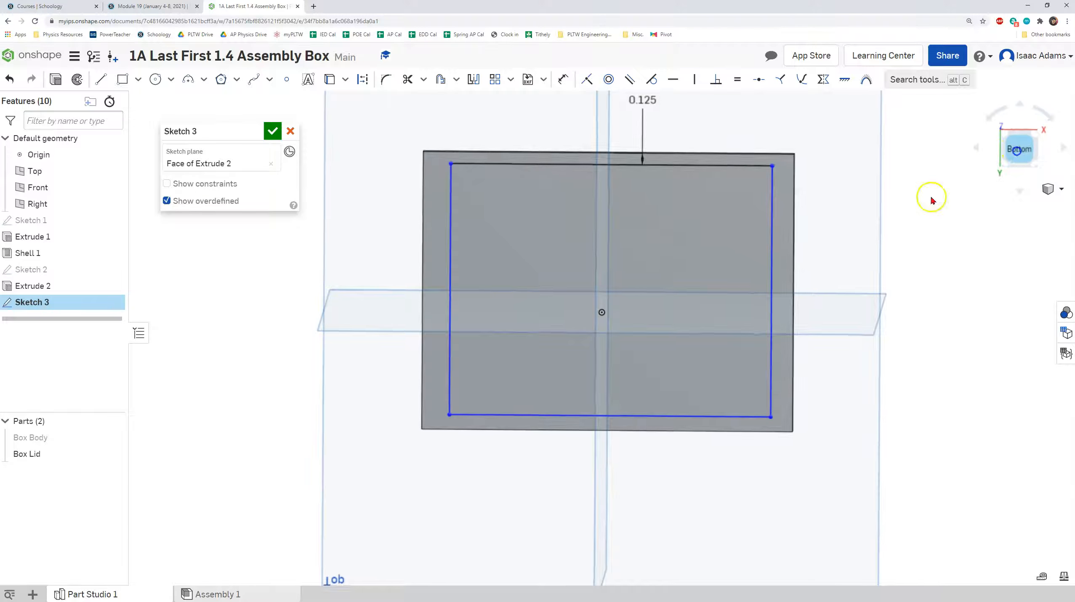
# - Undo the rectangle's edits and the corner rectangle itself to clear the lid sketch
pyautogui.moveTo(365, 298)
pyautogui.mouseDown()
pyautogui.moveTo(434, 303)
pyautogui.moveTo(393, 285)
pyautogui.mouseUp()
pyautogui.hotkey('ctrl', 'z')
pyautogui.hotkey('ctrl', 'z')
pyautogui.hotkey('ctrl', 'z')
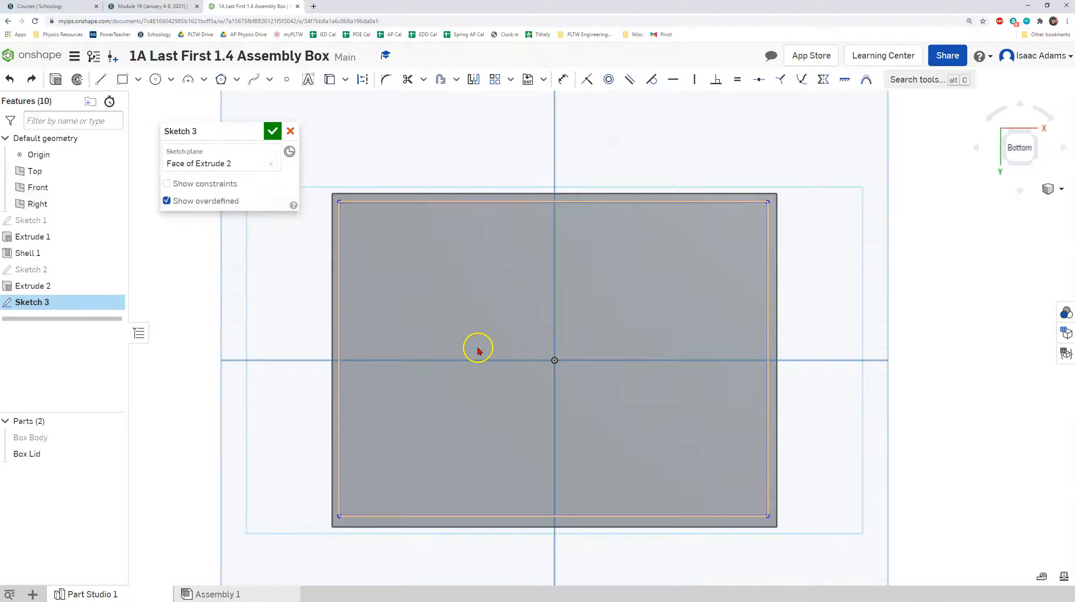
# - Sketch a center point rectangle about 2.45 in high, centred on the origin of the lid's underside
pyautogui.click(137, 79)
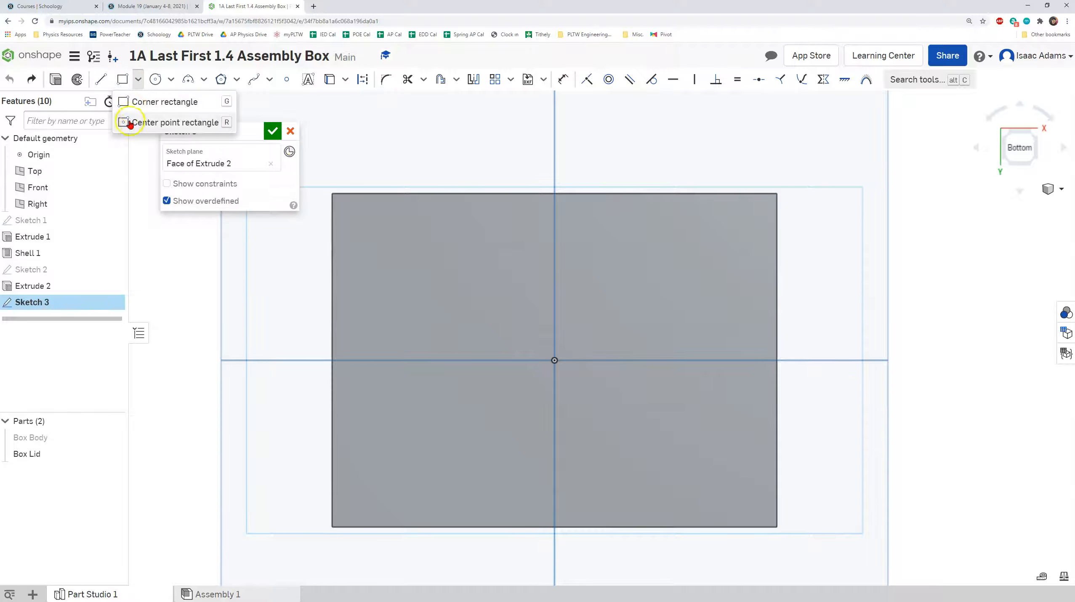
pyautogui.click(137, 123)
pyautogui.click(552, 358)
pyautogui.click(734, 224)
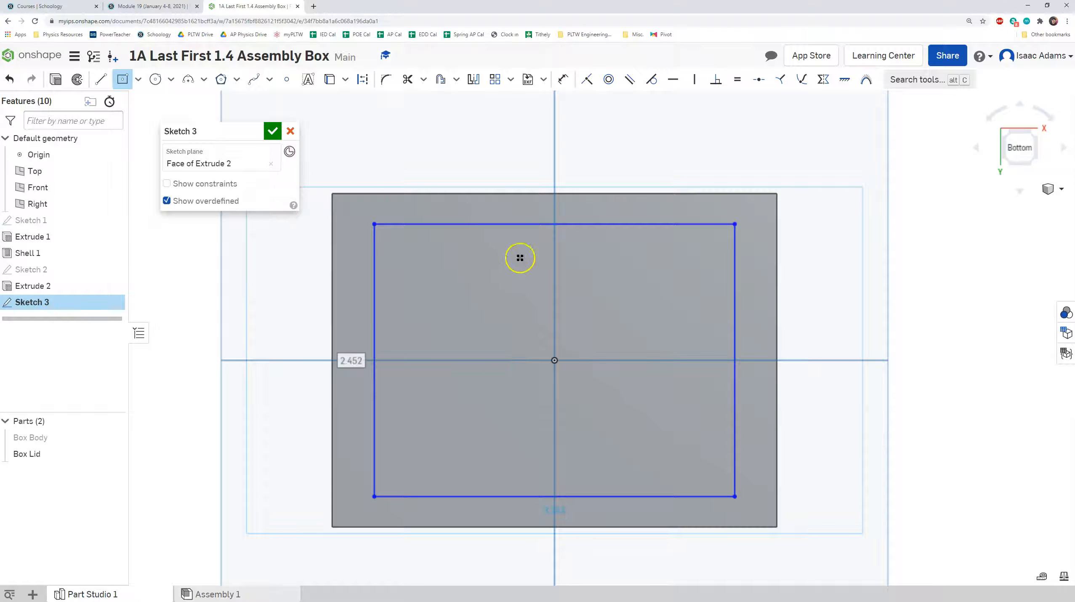
# - Dimension the rectangle's upper and right sides 1/8 in from the lid's matching edges and finish the sketch
pyautogui.press('d')
pyautogui.click(513, 225)
pyautogui.click(533, 194)
pyautogui.click(873, 207)
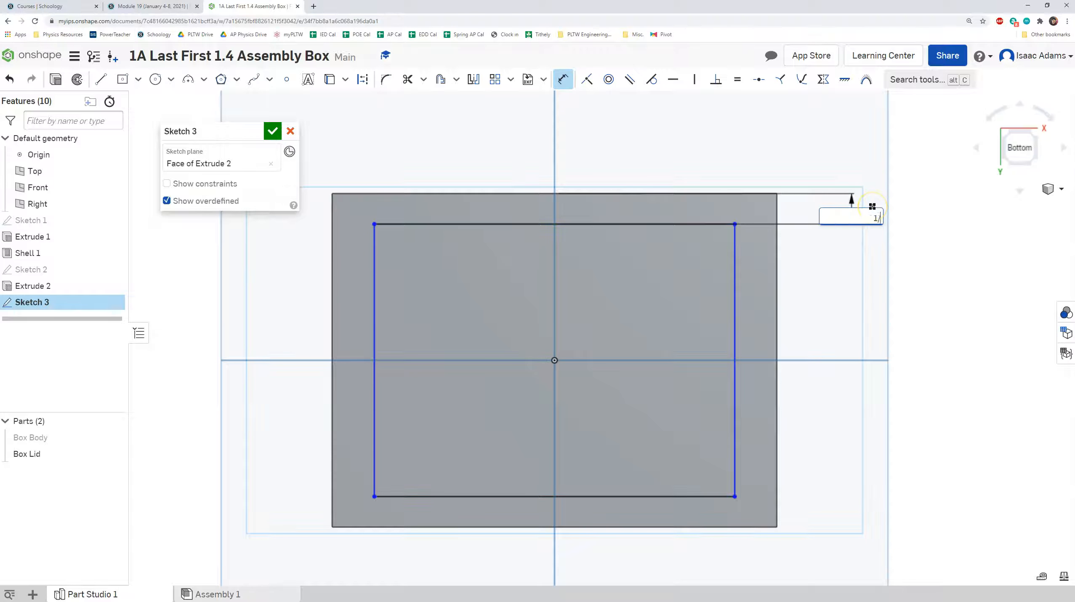
pyautogui.press('Return')
pyautogui.click(637, 295)
pyautogui.click(775, 300)
pyautogui.click(735, 332)
pyautogui.write('1/8')
pyautogui.press('Return')
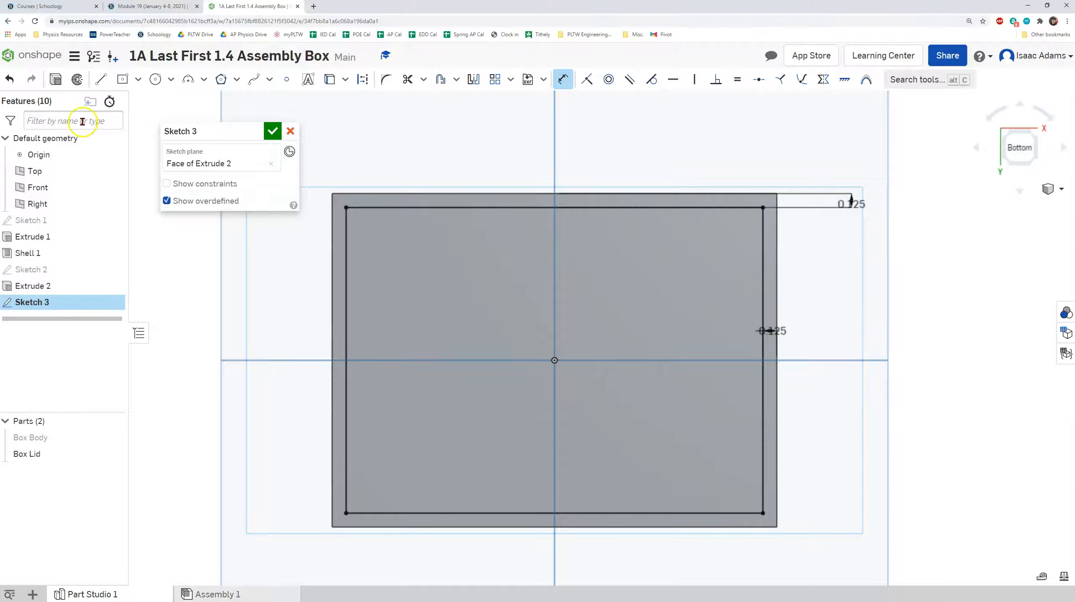
pyautogui.click(272, 131)
# - Extrude the inner rectangle 1/8 in as a solid lip added to the Box Lid
pyautogui.moveTo(816, 245); pyautogui.dragTo(817, 248, button='right')
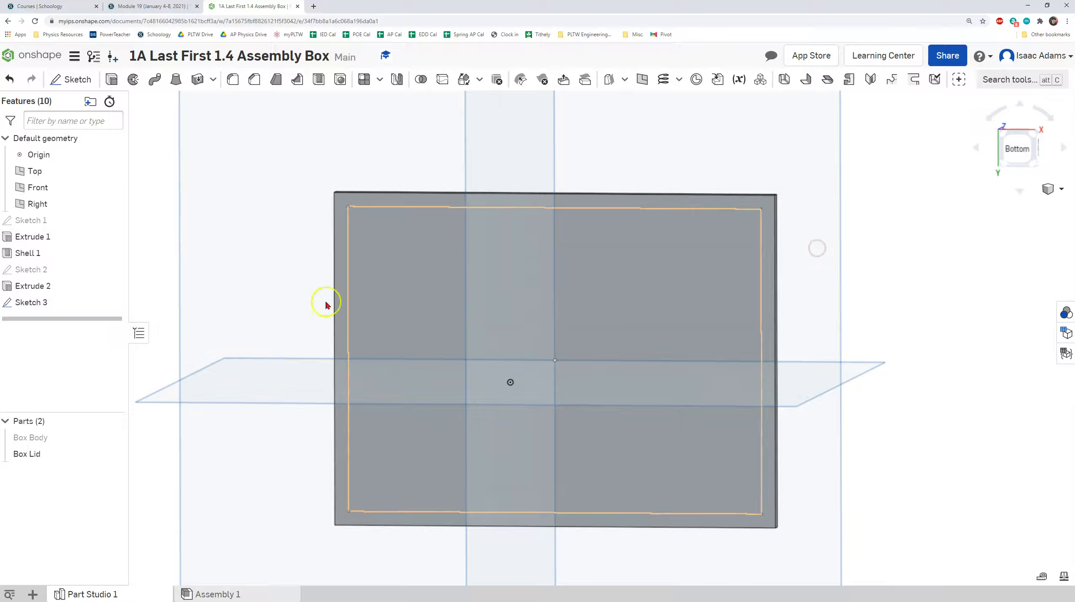
pyautogui.click(112, 81)
pyautogui.click(437, 310)
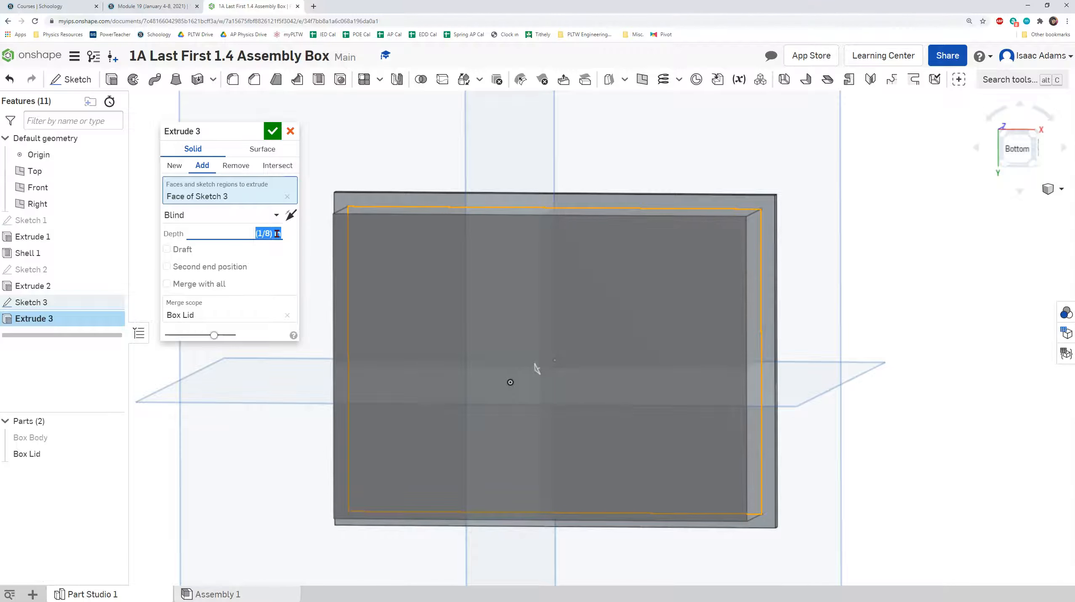
pyautogui.click(272, 136)
pyautogui.moveTo(611, 148); pyautogui.dragTo(530, 151, button='right')
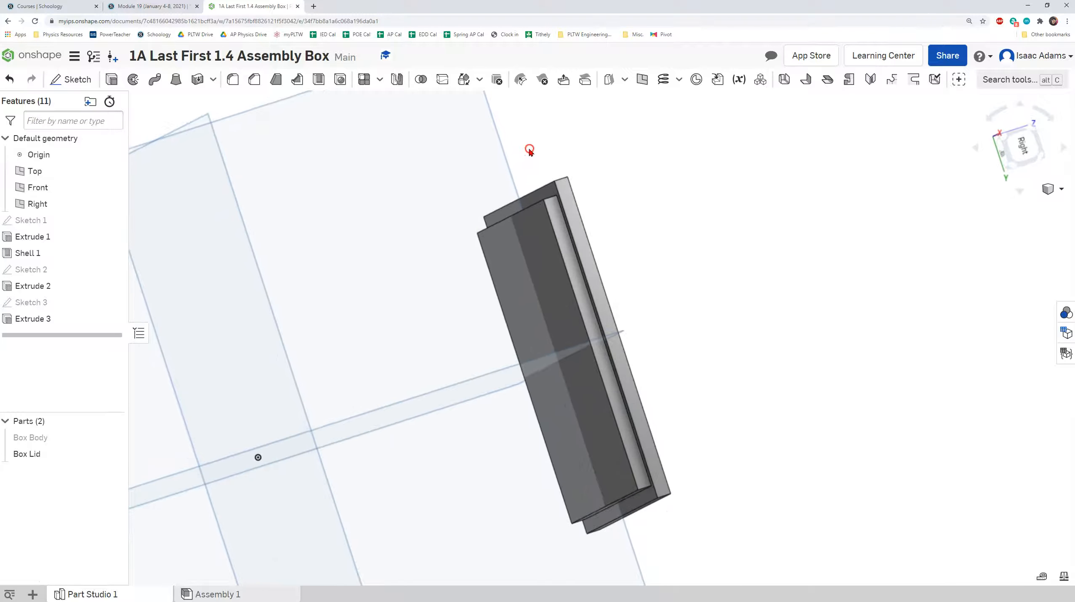
# - Show the Box Body part again and check it together with the lid
pyautogui.click(108, 443)
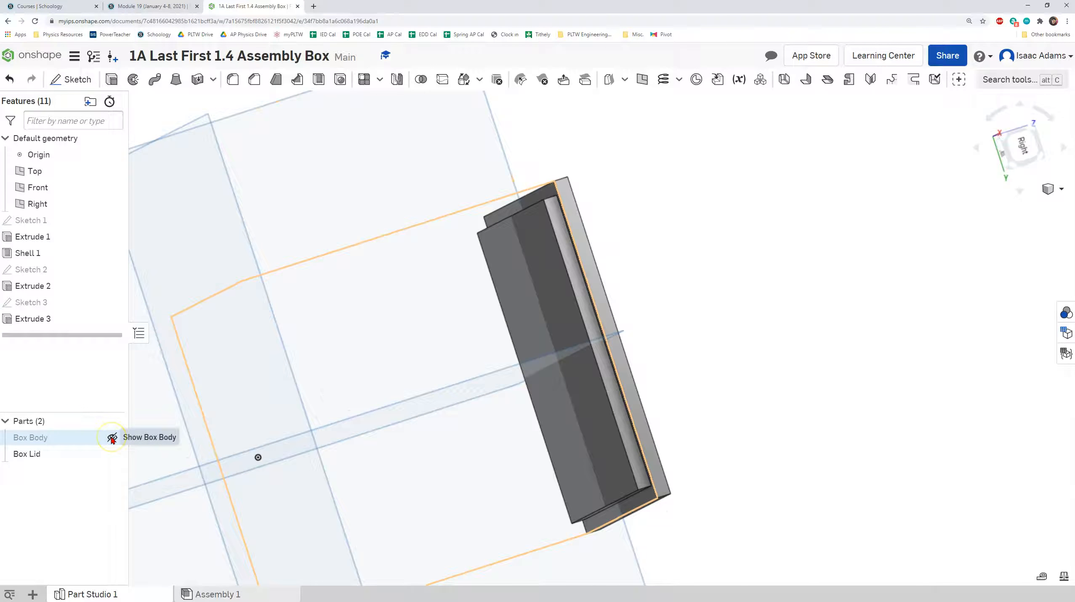
pyautogui.click(111, 438)
pyautogui.moveTo(391, 279)
pyautogui.mouseDown(button='right')
pyautogui.moveTo(428, 278)
pyautogui.moveTo(380, 276)
pyautogui.mouseUp(button='right')
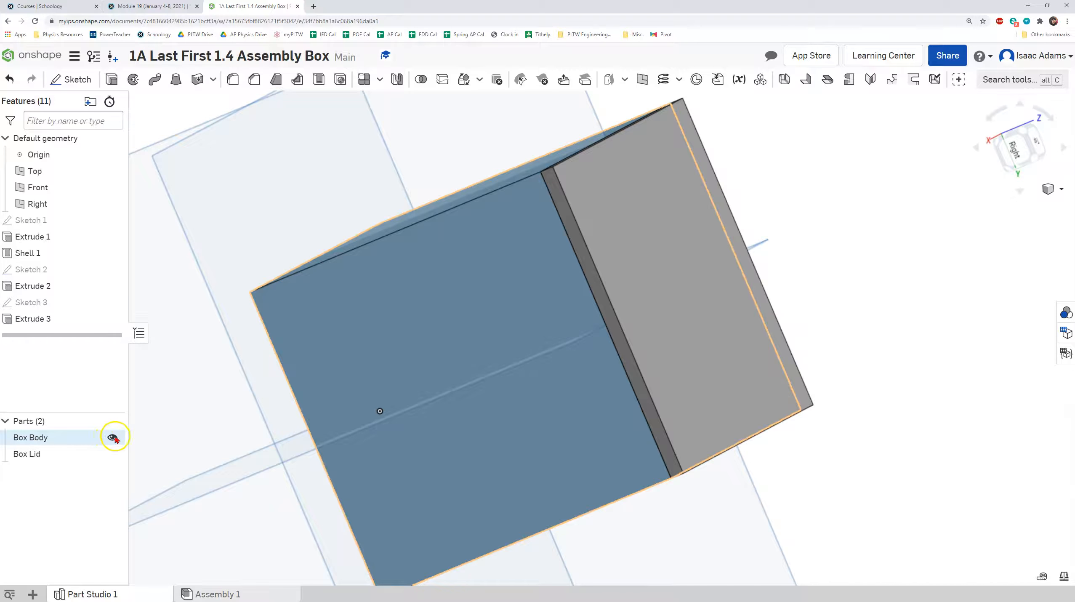
pyautogui.moveTo(469, 379); pyautogui.dragTo(460, 346, button='right')
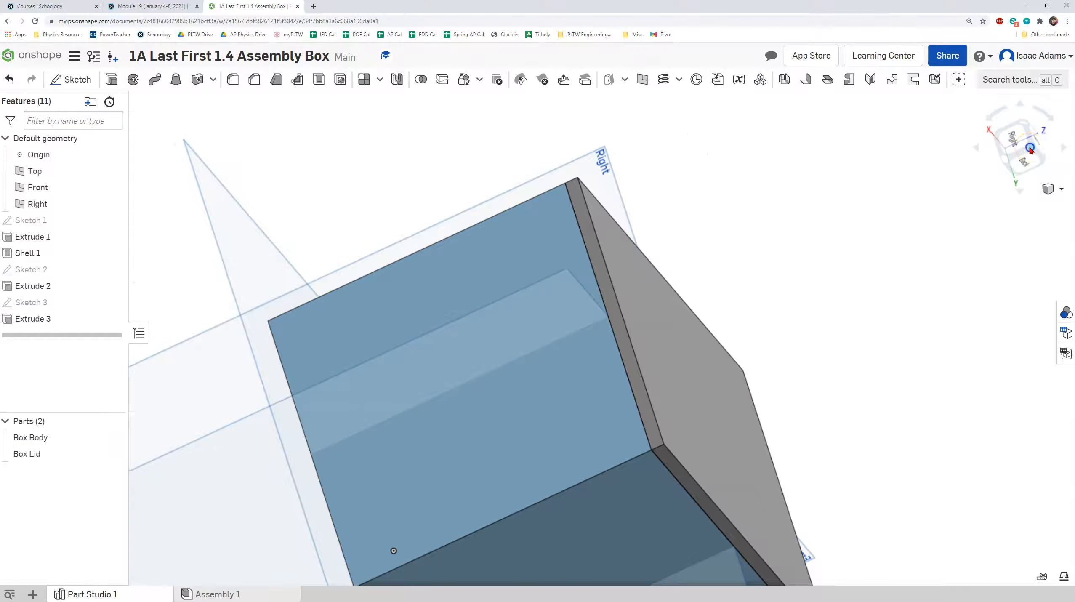
# - Start a new sketch on the back face of the Box Body
pyautogui.click(1030, 149)
pyautogui.click(1039, 136)
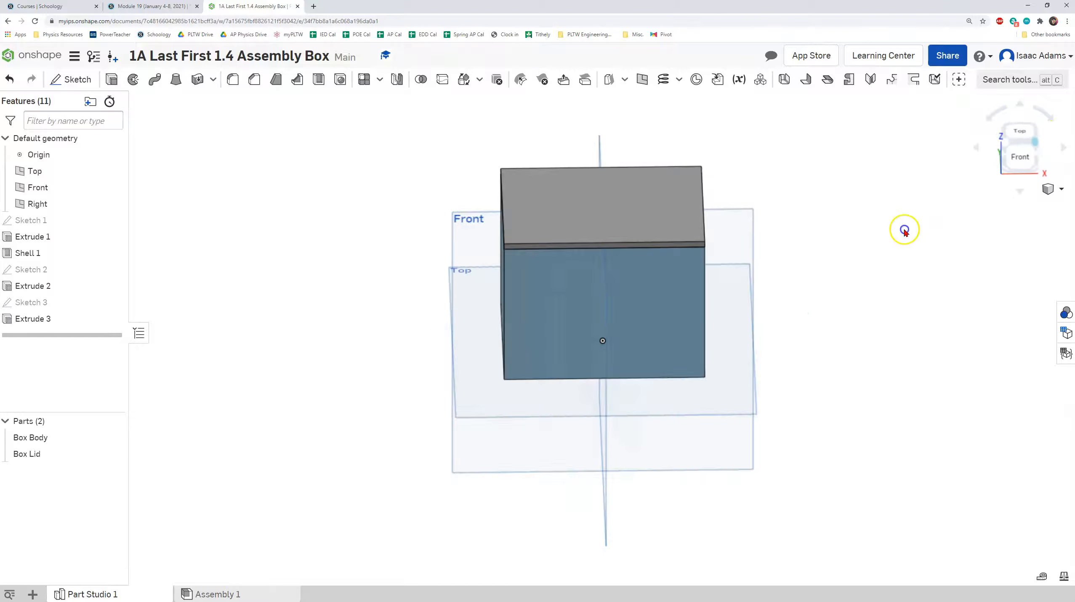
pyautogui.moveTo(668, 298); pyautogui.dragTo(574, 327, button='middle')
pyautogui.scroll(2, 602, 309)
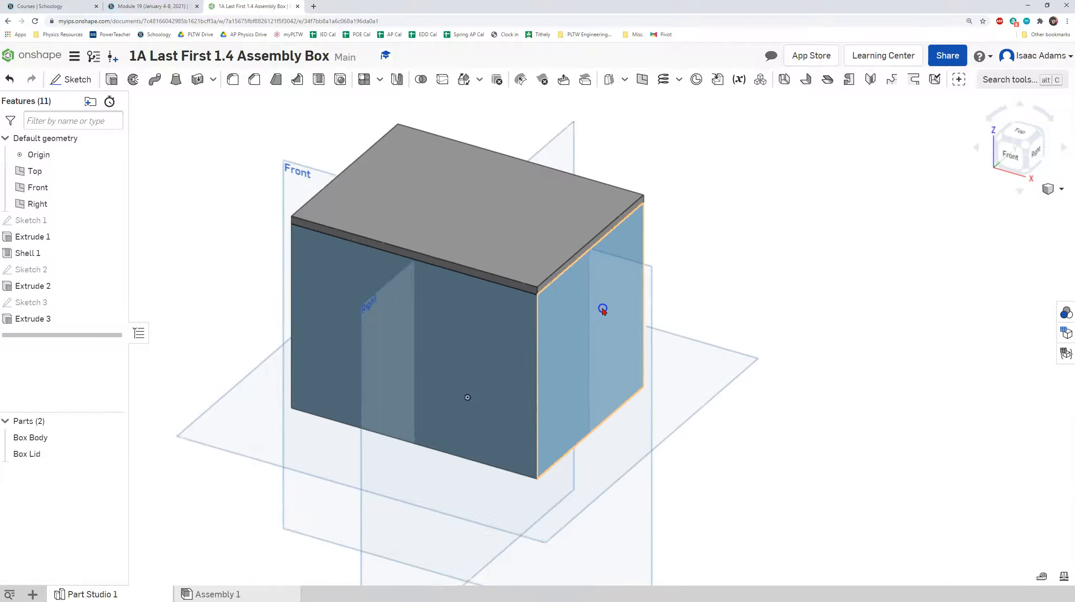
pyautogui.scroll(1, 603, 309)
pyautogui.moveTo(579, 335)
pyautogui.mouseDown(button='right')
pyautogui.moveTo(597, 334)
pyautogui.moveTo(575, 333)
pyautogui.mouseUp(button='right')
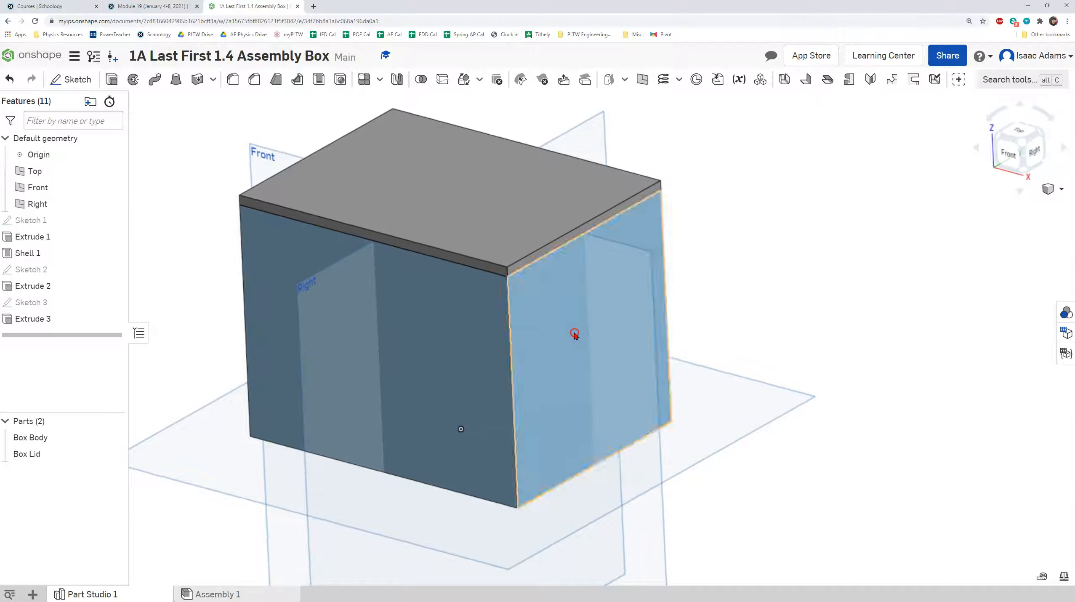
pyautogui.moveTo(929, 199); pyautogui.dragTo(714, 229, button='right')
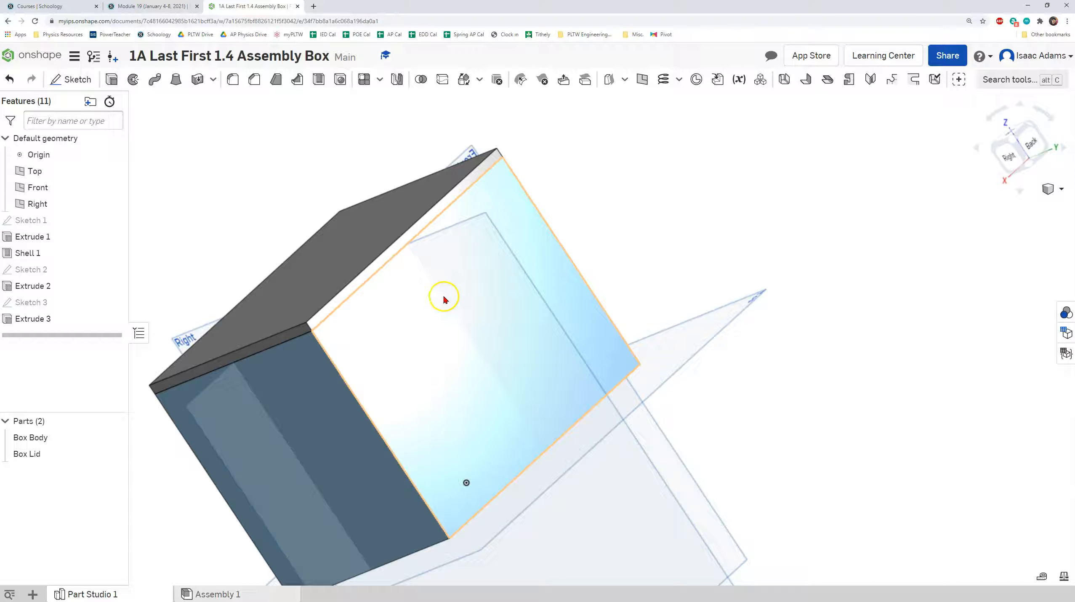
pyautogui.click(70, 79)
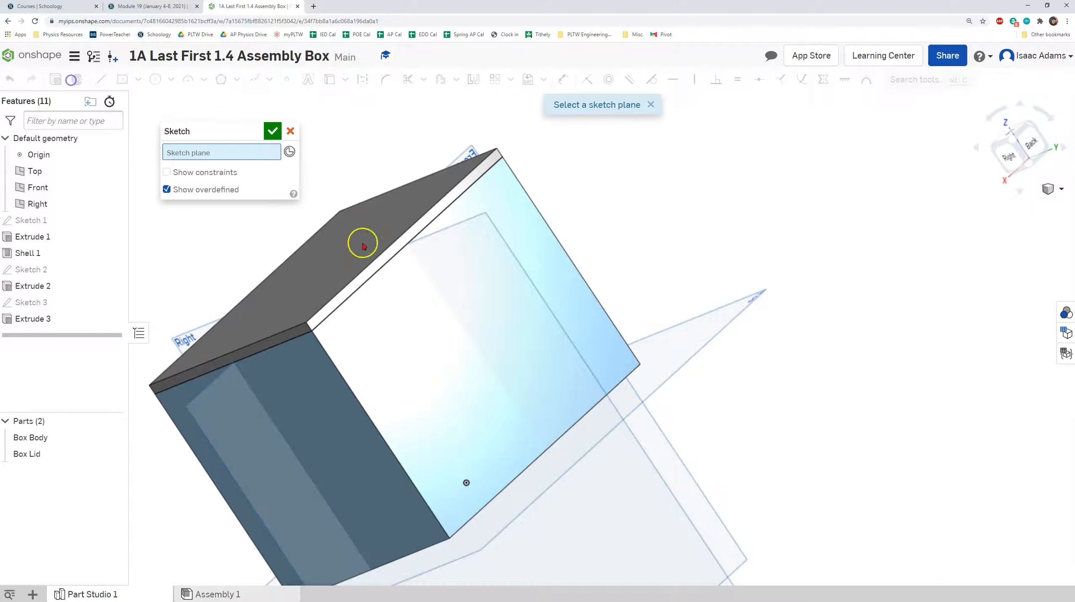
pyautogui.click(448, 297)
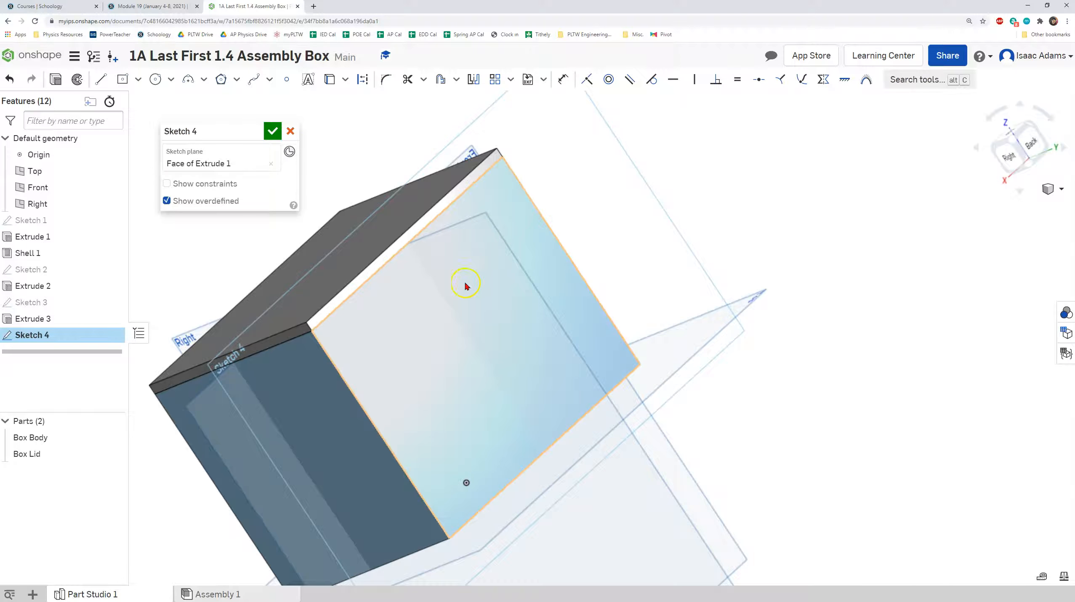
# - View the back face of the Box Body straight on for sketching
pyautogui.click(1033, 145)
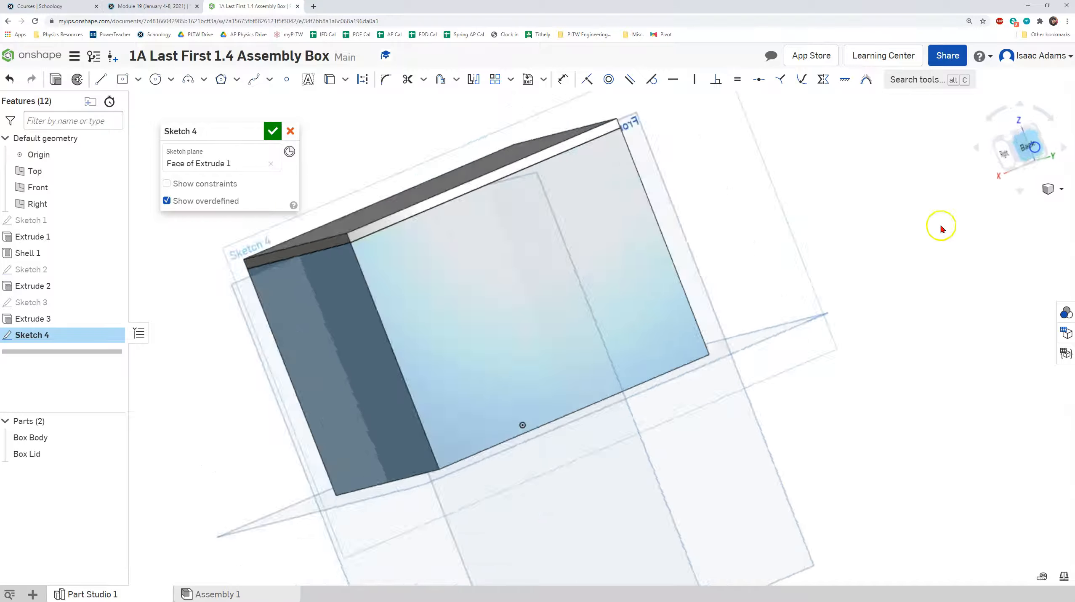
pyautogui.scroll(5, 566, 274)
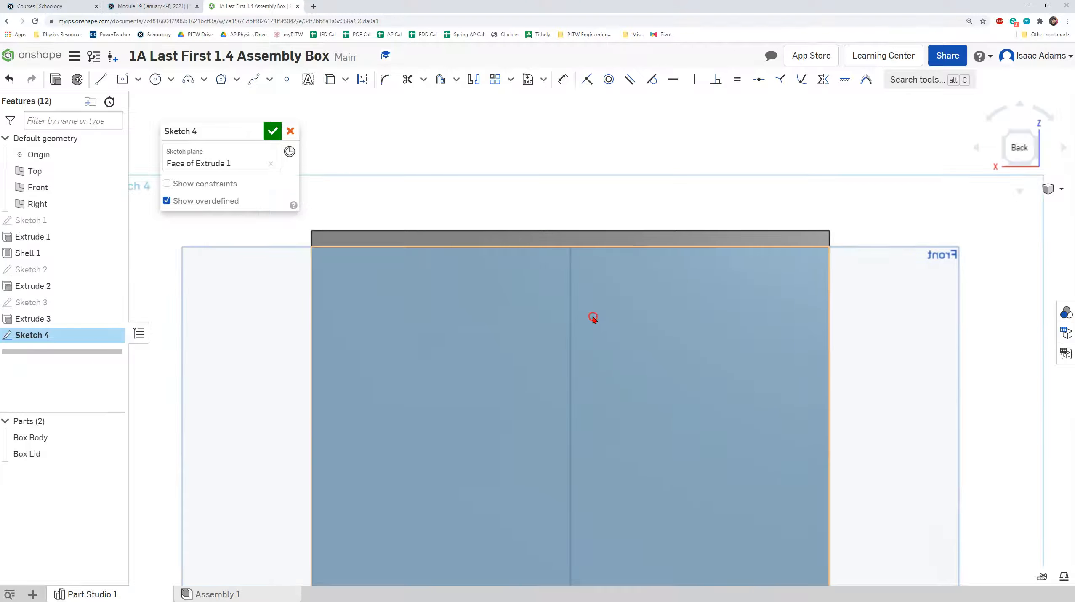
pyautogui.scroll(-4, 586, 264)
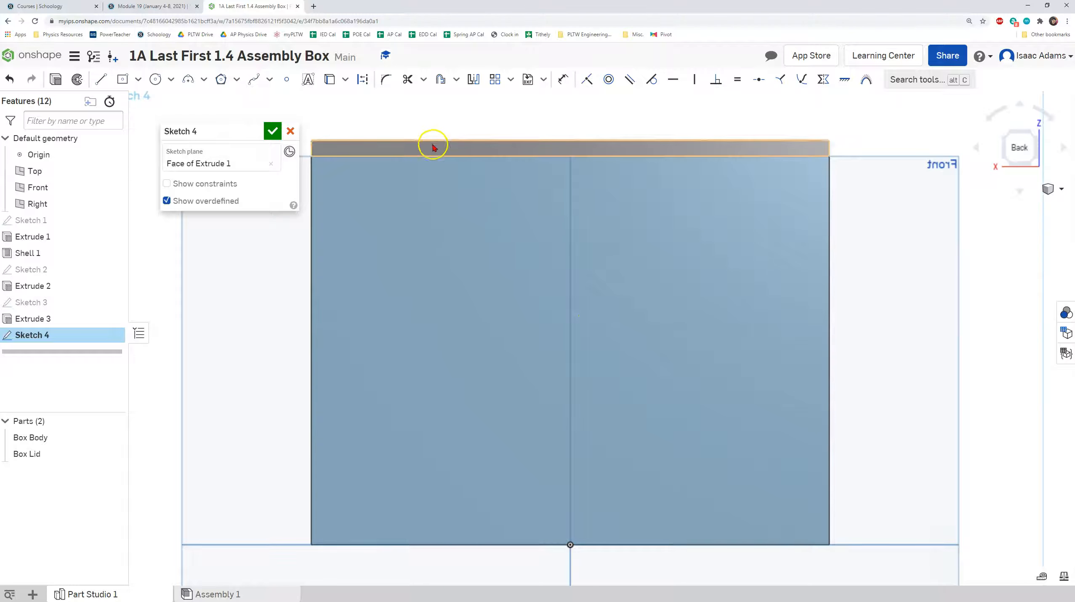
pyautogui.click(101, 80)
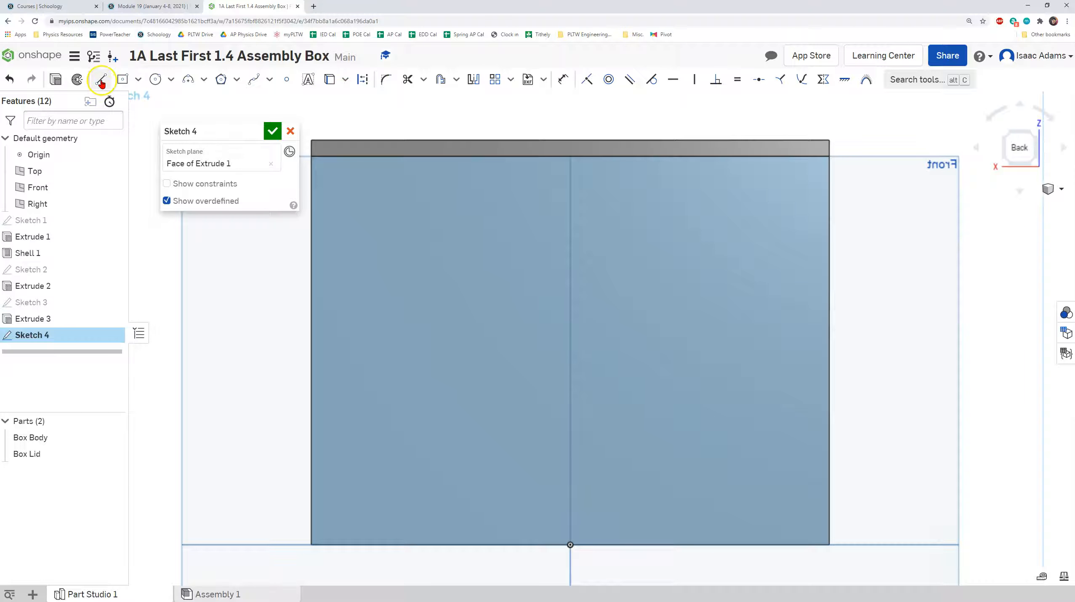
pyautogui.click(362, 80)
pyautogui.click(570, 545)
pyautogui.click(575, 115)
pyautogui.hotkey('ctrl', 'z')
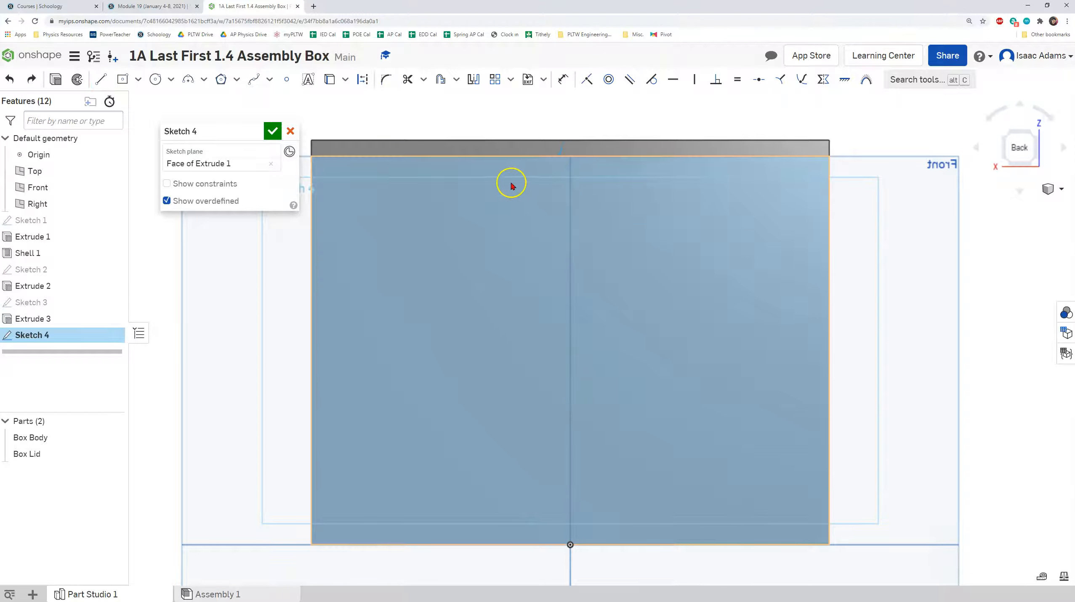
# - Draw a vertical construction line from the origin up the middle of the back face to just above the lid
pyautogui.click(102, 79)
pyautogui.click(363, 79)
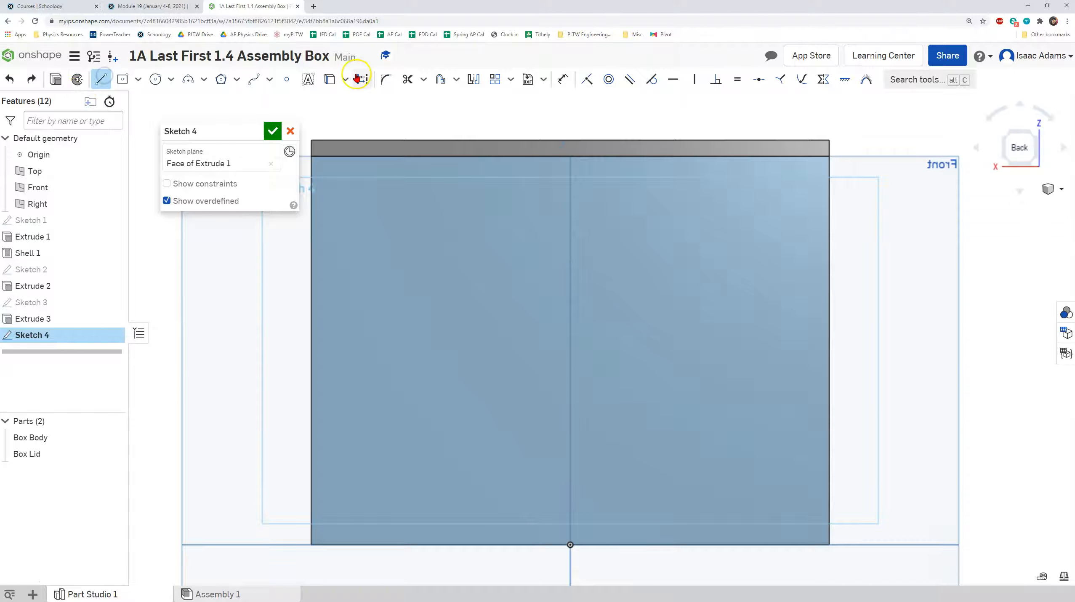
pyautogui.click(571, 545)
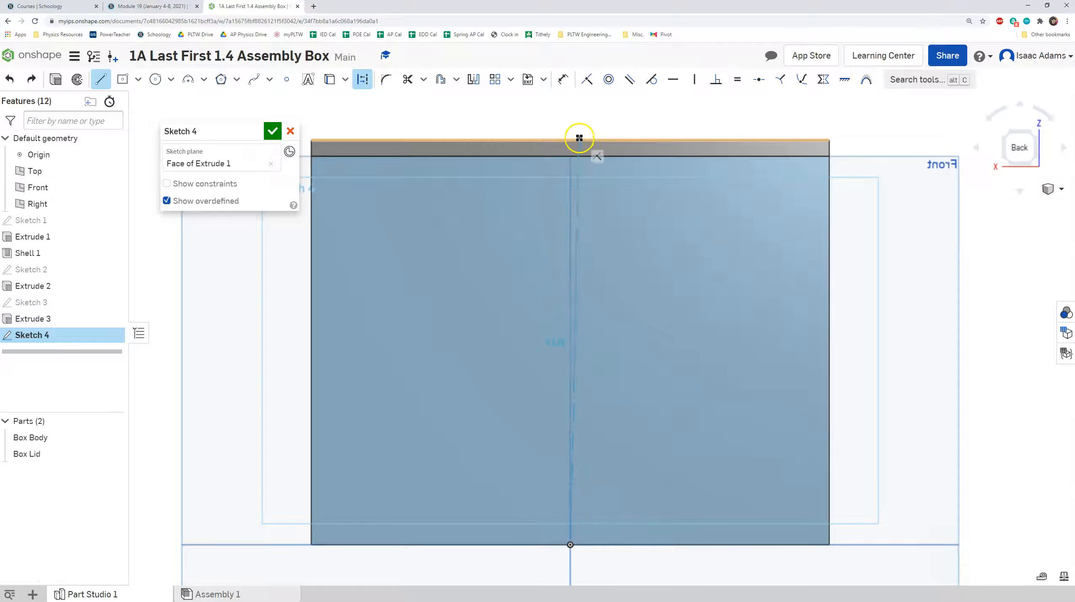
pyautogui.click(573, 112)
pyautogui.rightClick(607, 126)
pyautogui.click(614, 128)
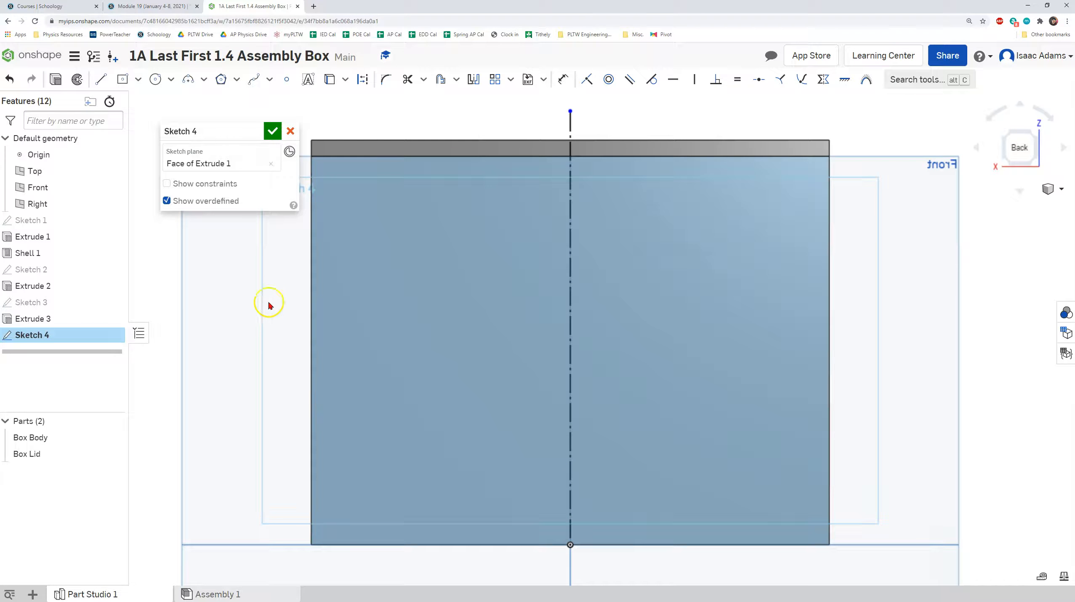
# - Sketch a corner rectangle about 0.83 by 0.28 in, starting where the construction line meets the Box Body's upper edge
pyautogui.click(137, 84)
pyautogui.click(152, 101)
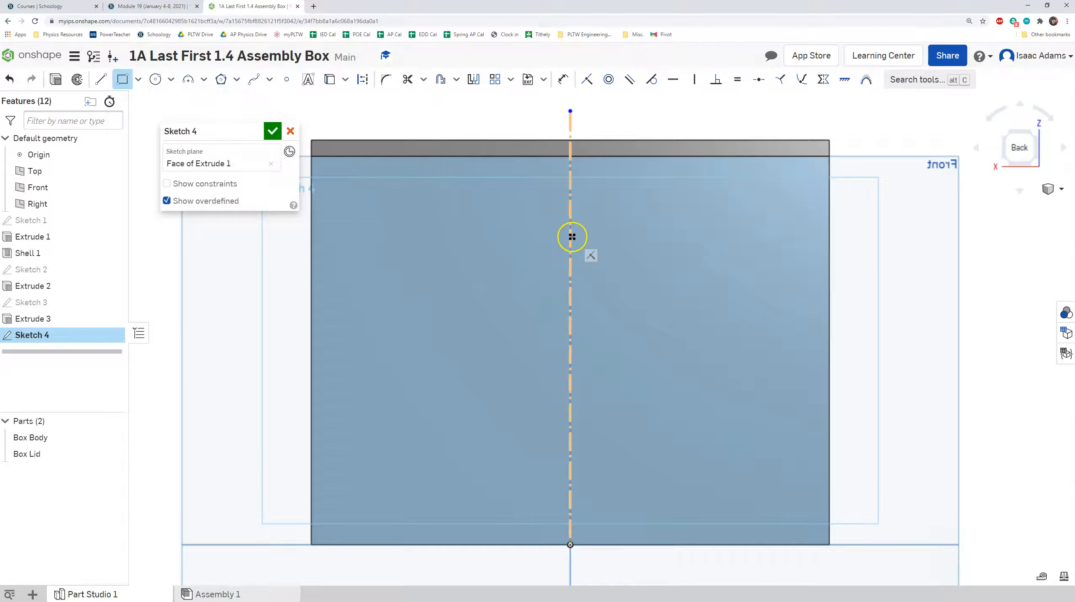
pyautogui.scroll(3, 572, 157)
pyautogui.click(570, 158)
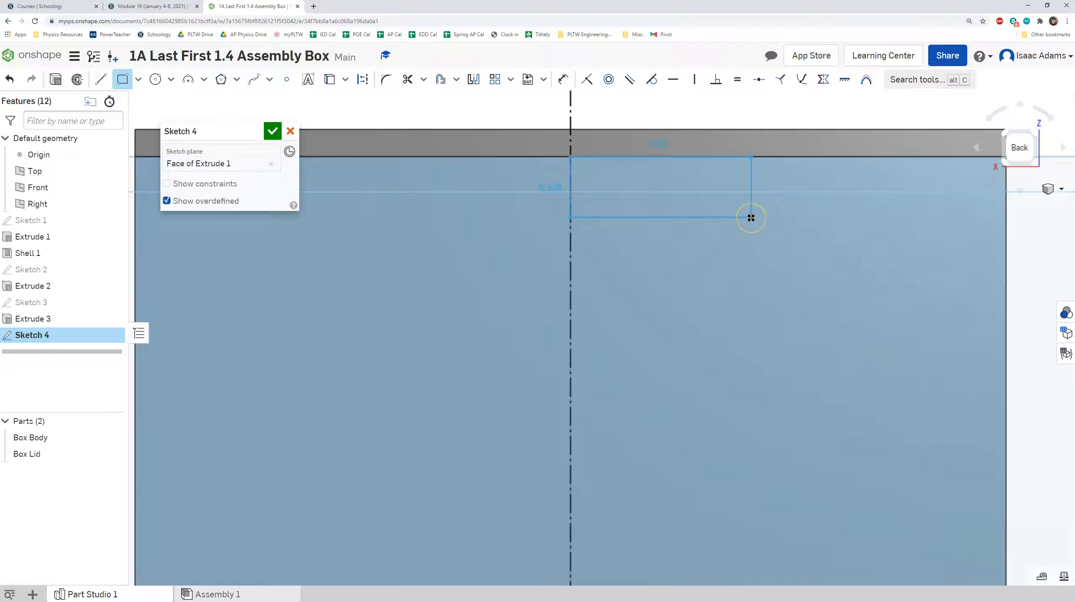
pyautogui.click(751, 218)
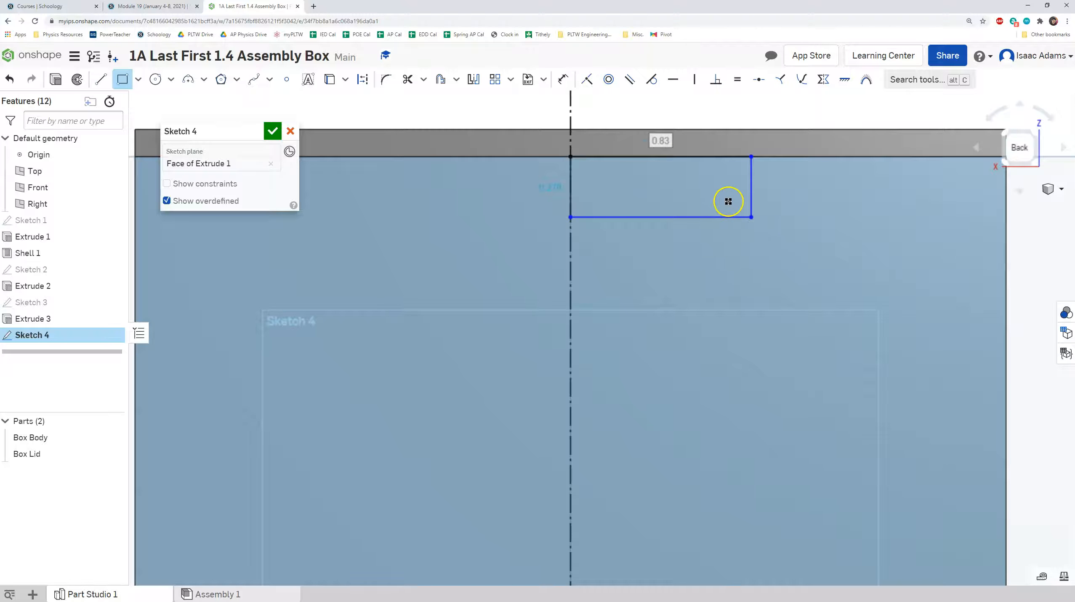
# - Dimension the rectangle's width from the construction line as 0.75 in
pyautogui.press('d')
pyautogui.click(753, 183)
pyautogui.click(570, 183)
pyautogui.click(675, 297)
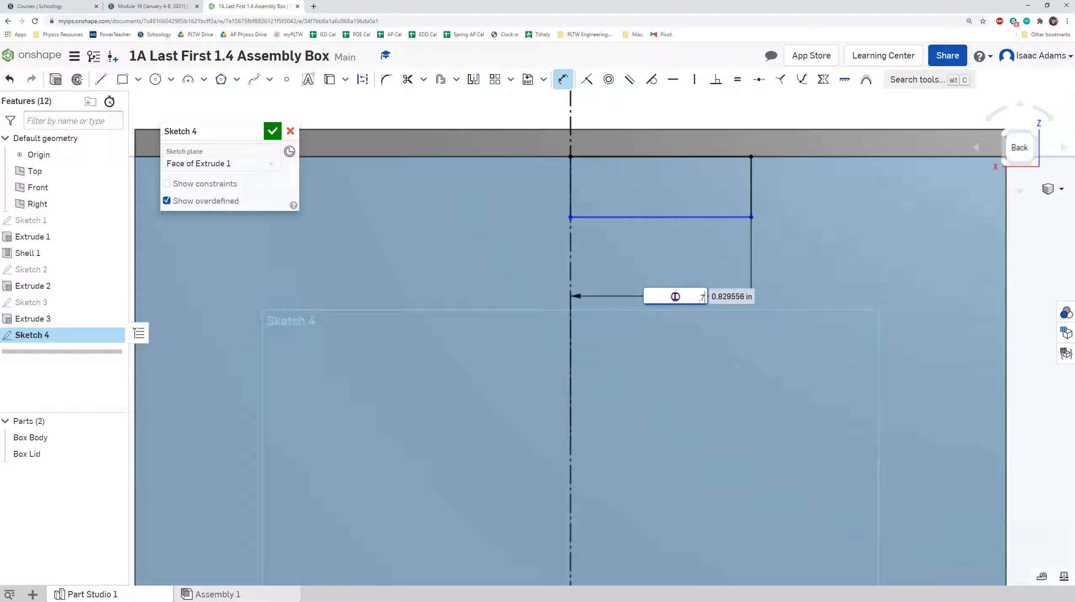
pyautogui.press('Return')
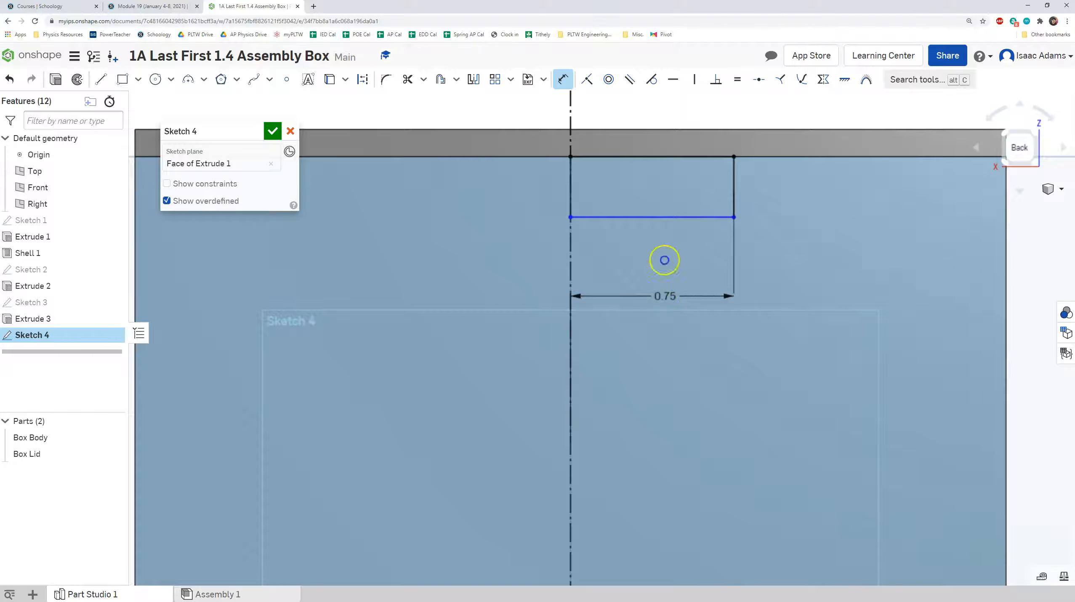
# - Dimension the rectangle's height as 0.25 in
pyautogui.click(653, 218)
pyautogui.click(651, 156)
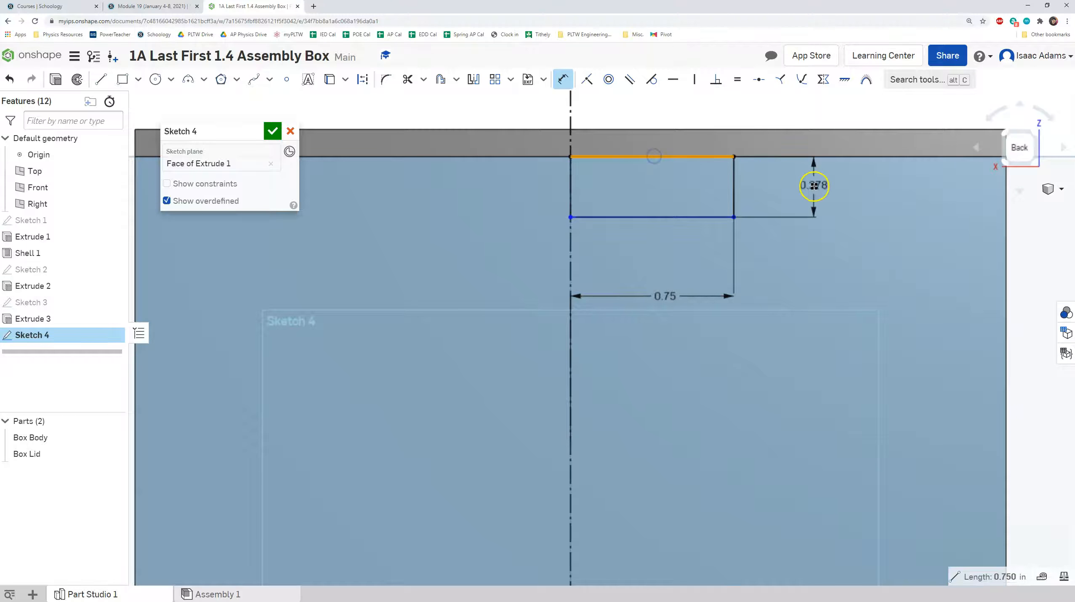
pyautogui.click(812, 190)
pyautogui.write('.2')
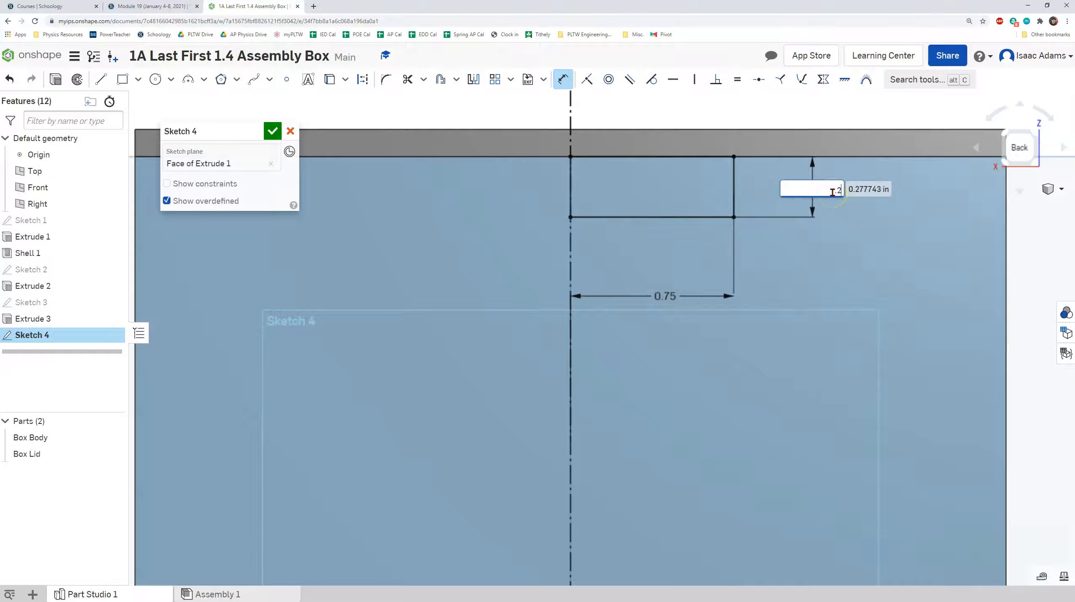
pyautogui.write('5')
pyautogui.press('Return')
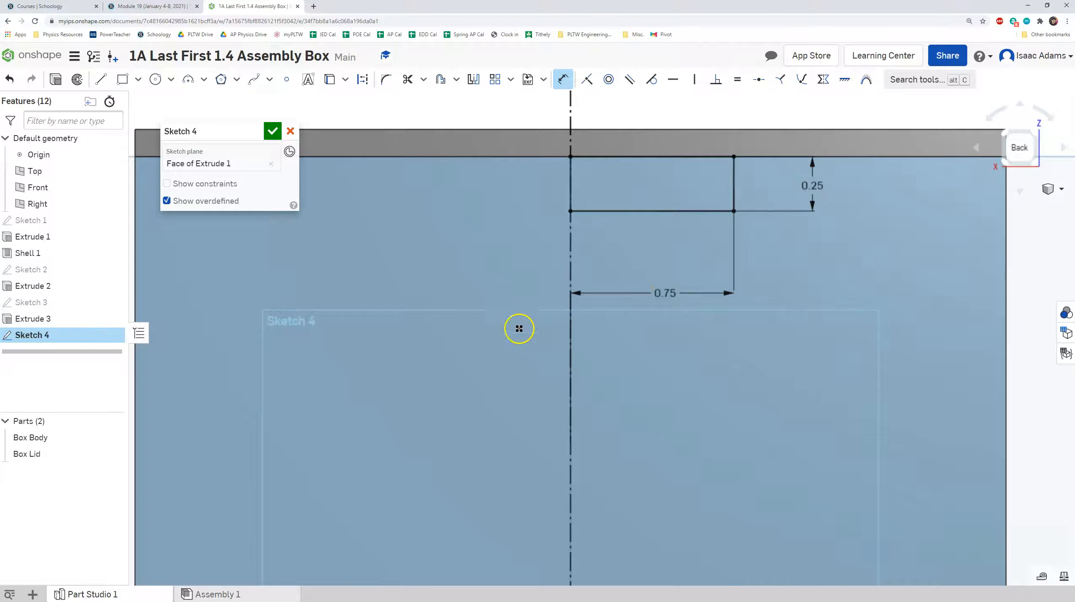
# - Mirror the rectangle's edges about the vertical construction line and finish the sketch
pyautogui.click(474, 88)
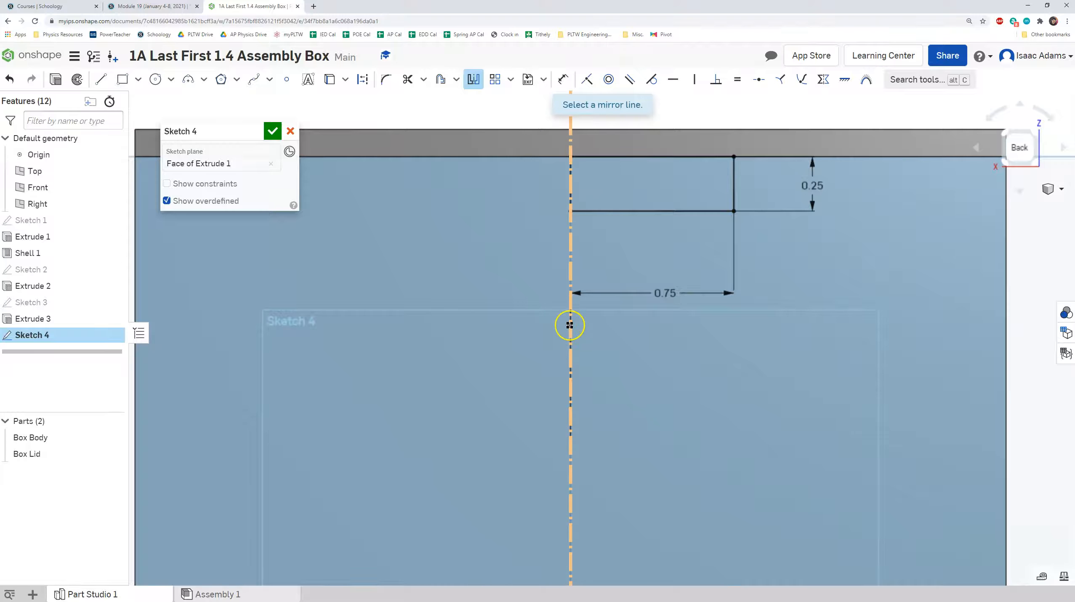
pyautogui.click(570, 344)
pyautogui.click(621, 212)
pyautogui.click(694, 158)
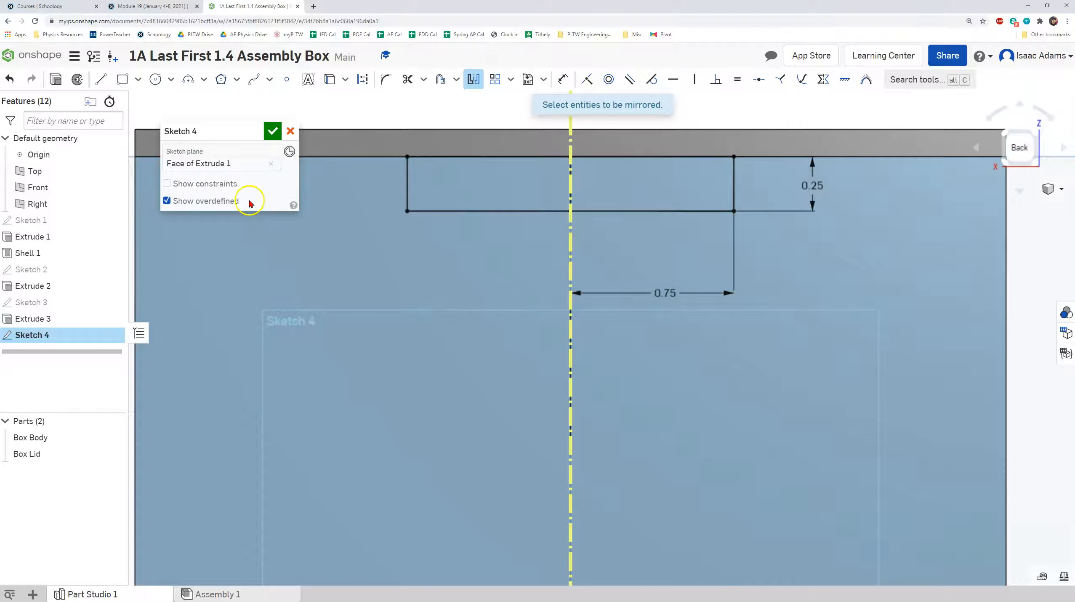
pyautogui.moveTo(507, 348)
pyautogui.mouseDown(button='right')
pyautogui.moveTo(525, 336)
pyautogui.moveTo(493, 330)
pyautogui.mouseUp(button='right')
pyautogui.click(408, 192)
pyautogui.click(271, 130)
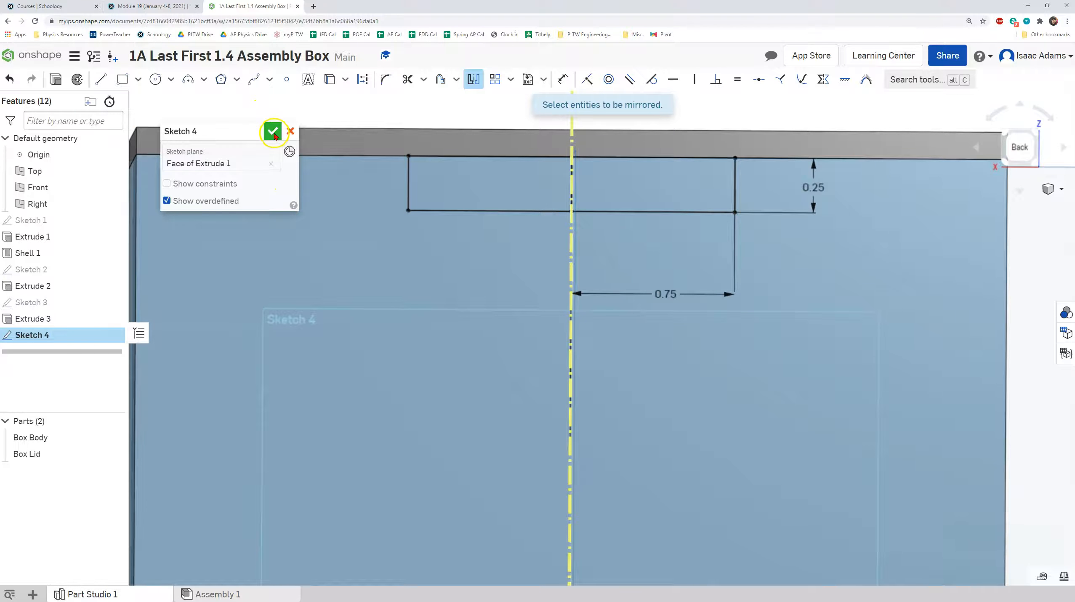
# - Extrude only the two rectangle halves 0.25 in outward as a solid block added to the Box Body
pyautogui.moveTo(530, 300); pyautogui.dragTo(558, 303, button='right')
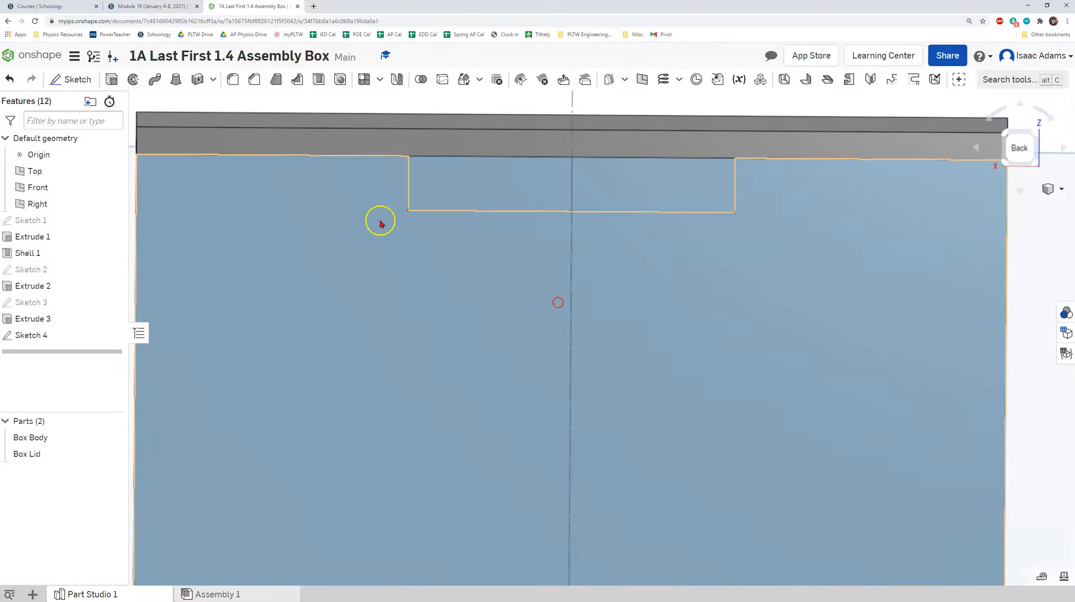
pyautogui.click(112, 80)
pyautogui.click(475, 200)
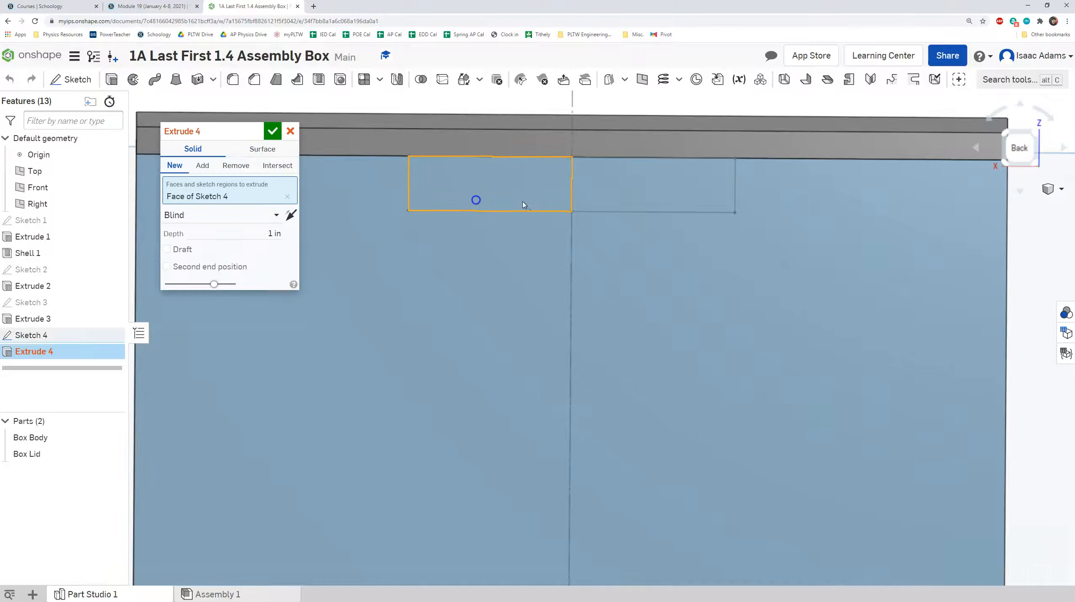
pyautogui.click(592, 200)
pyautogui.moveTo(586, 273); pyautogui.dragTo(571, 279, button='right')
pyautogui.click(272, 250)
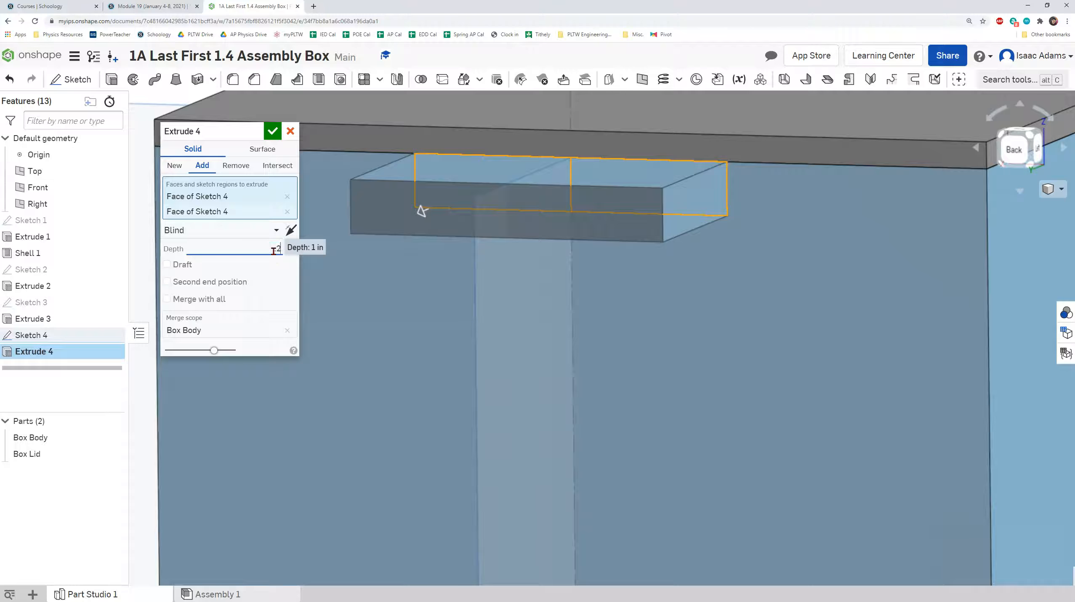
pyautogui.click(438, 279)
pyautogui.moveTo(513, 281)
pyautogui.mouseDown(button='right')
pyautogui.moveTo(499, 284)
pyautogui.moveTo(482, 319)
pyautogui.mouseUp(button='right')
pyautogui.scroll(-5, 542, 258)
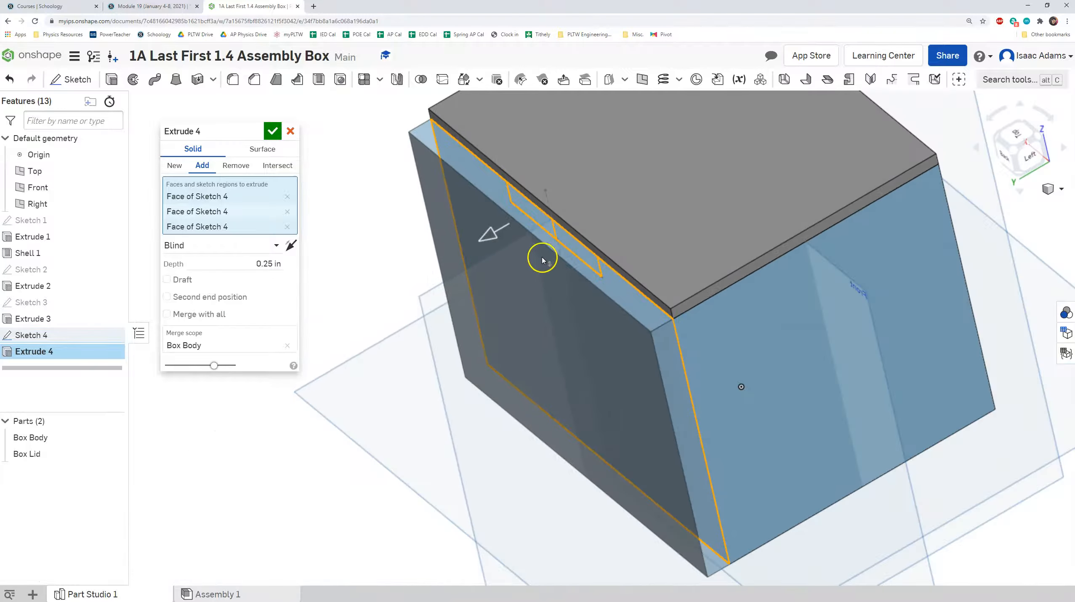
pyautogui.moveTo(559, 278)
pyautogui.mouseDown(button='right')
pyautogui.moveTo(580, 252)
pyautogui.moveTo(522, 262)
pyautogui.moveTo(580, 252)
pyautogui.moveTo(427, 228)
pyautogui.mouseUp(button='right')
pyautogui.click(288, 227)
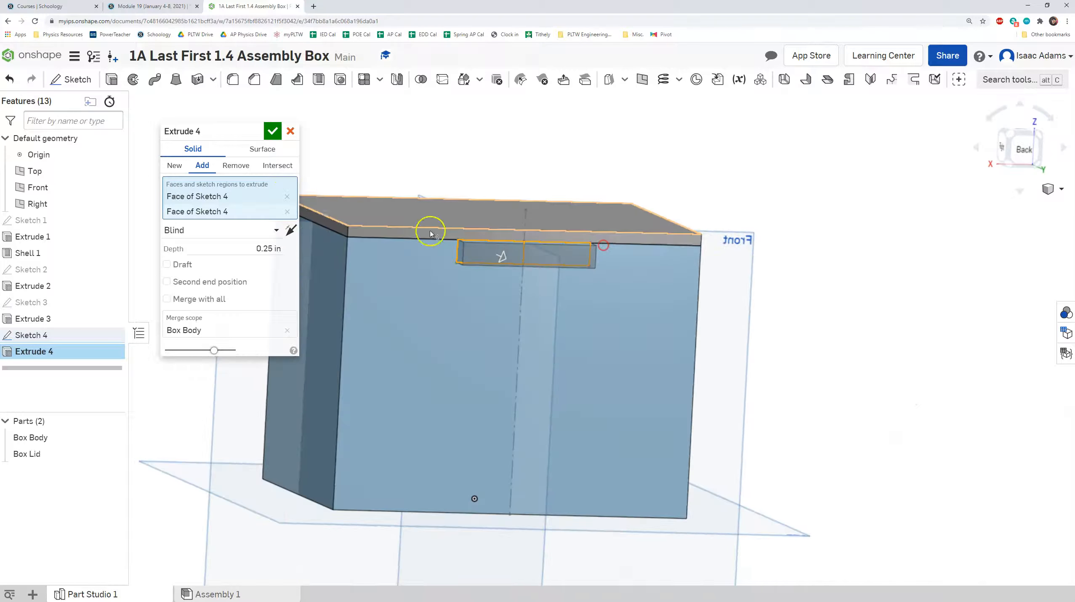
pyautogui.click(273, 130)
# - Start a new sketch on the right end face of the block on the Box Body's back
pyautogui.moveTo(664, 240); pyautogui.dragTo(727, 267, button='right')
pyautogui.scroll(5, 576, 254)
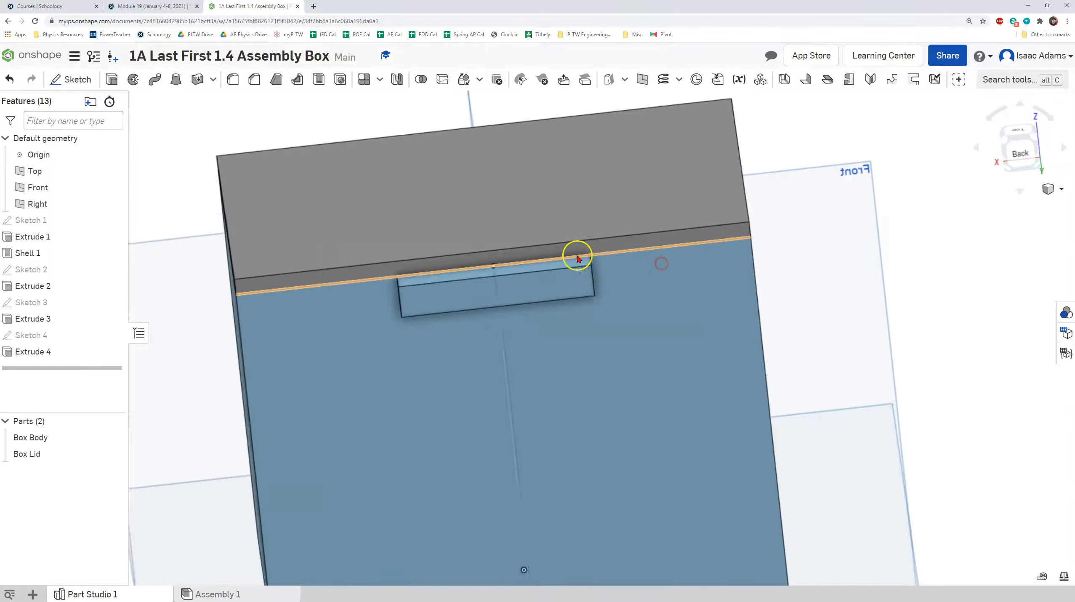
pyautogui.moveTo(440, 312); pyautogui.dragTo(522, 304, button='right')
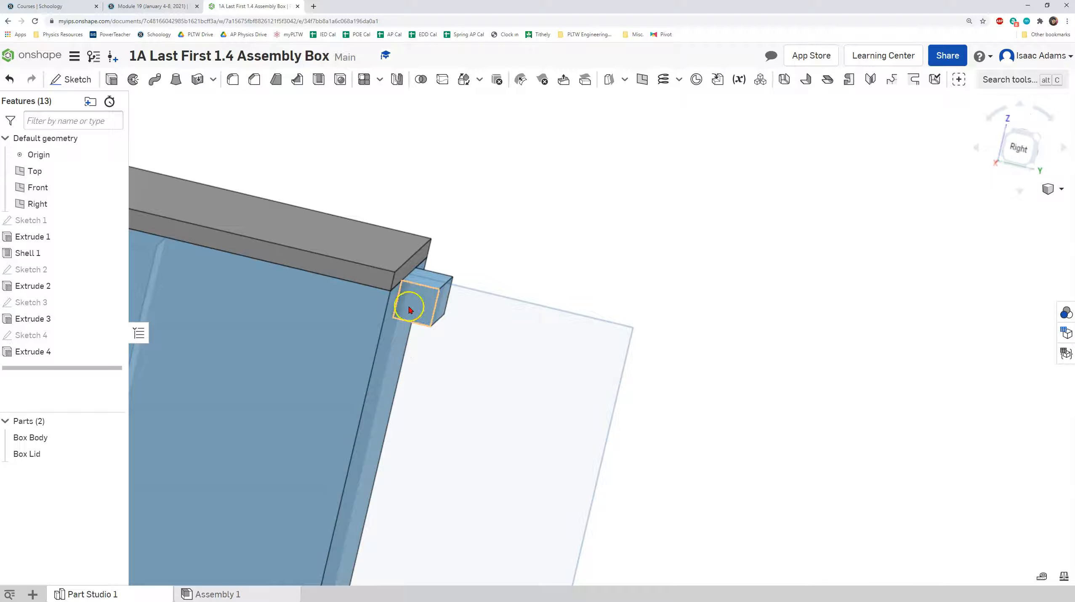
pyautogui.scroll(2, 424, 301)
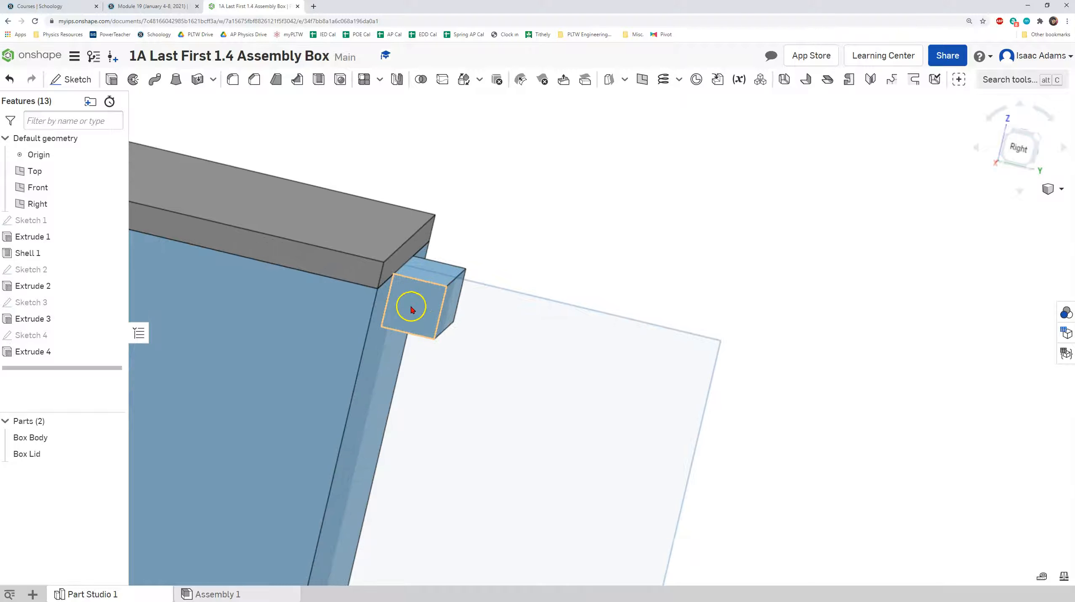
pyautogui.click(75, 79)
pyautogui.click(413, 312)
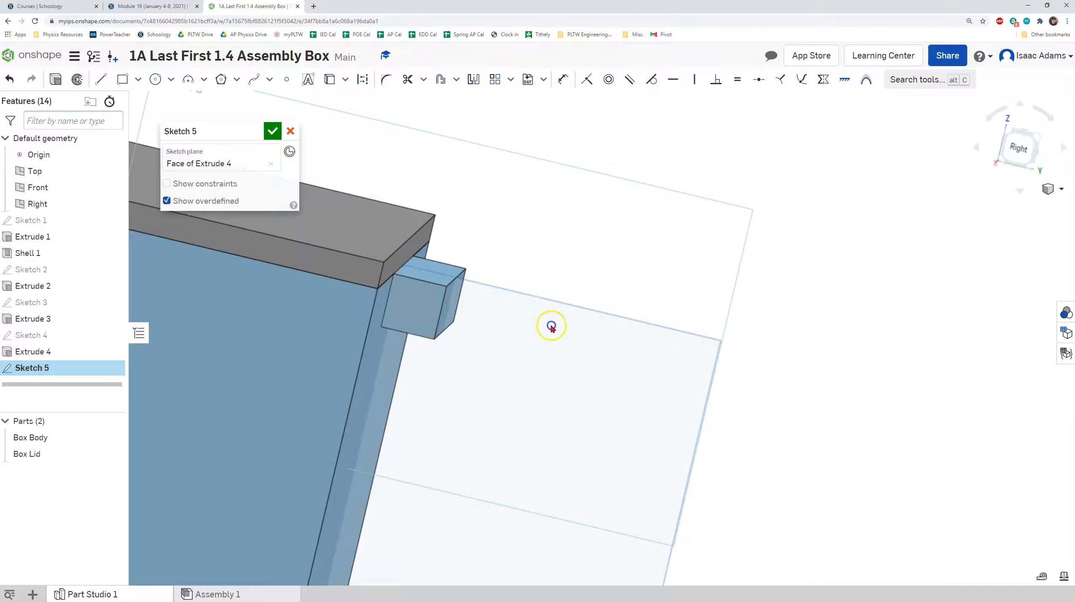
pyautogui.press('n')
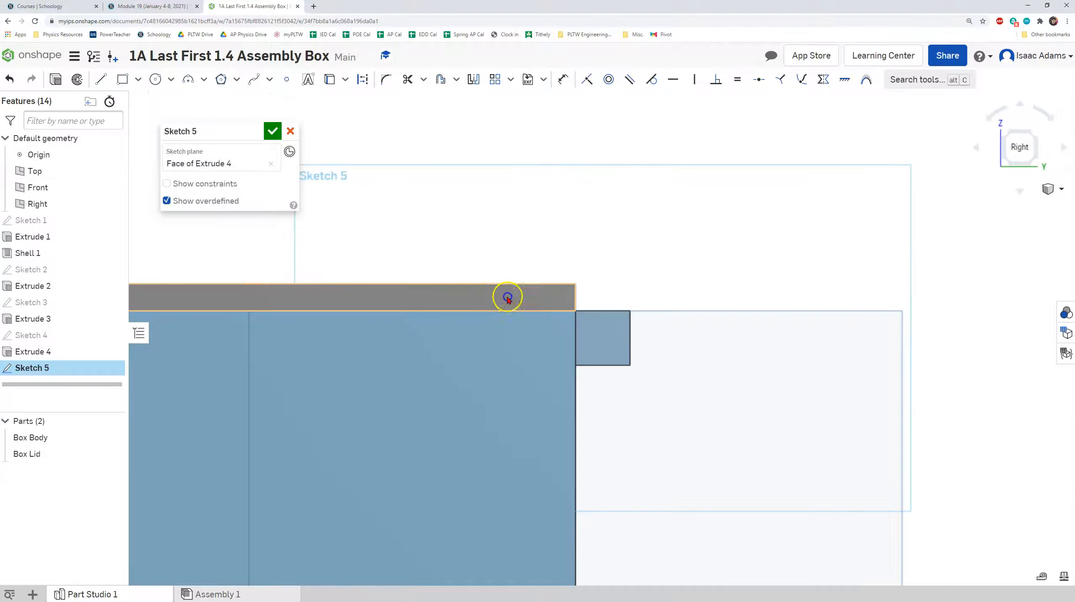
# - Draw a vertical construction line between the midpoints of the block face's upper and lower edges
pyautogui.click(102, 81)
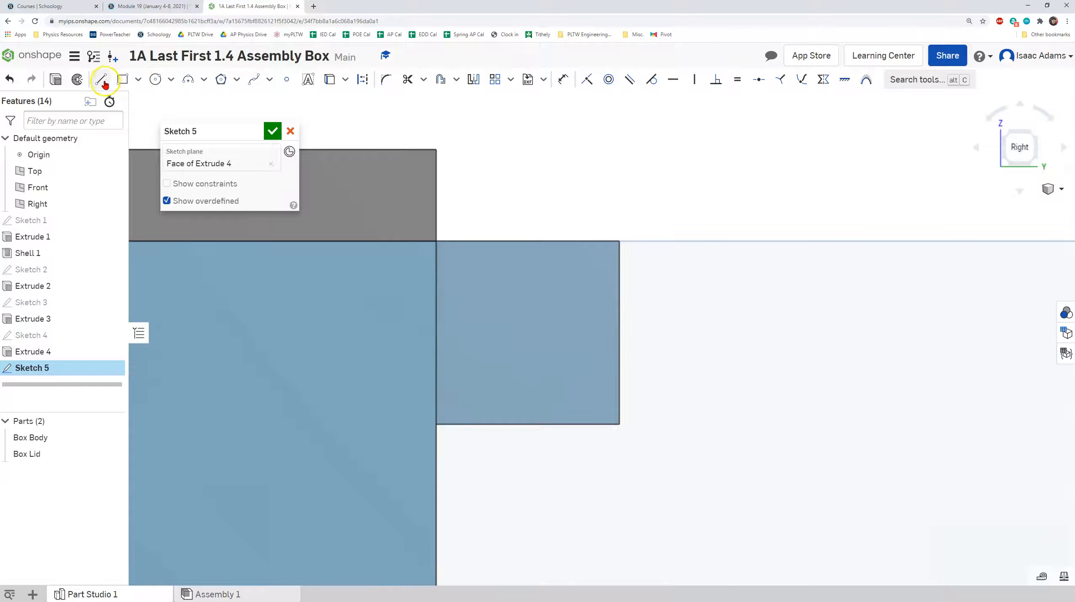
pyautogui.click(363, 81)
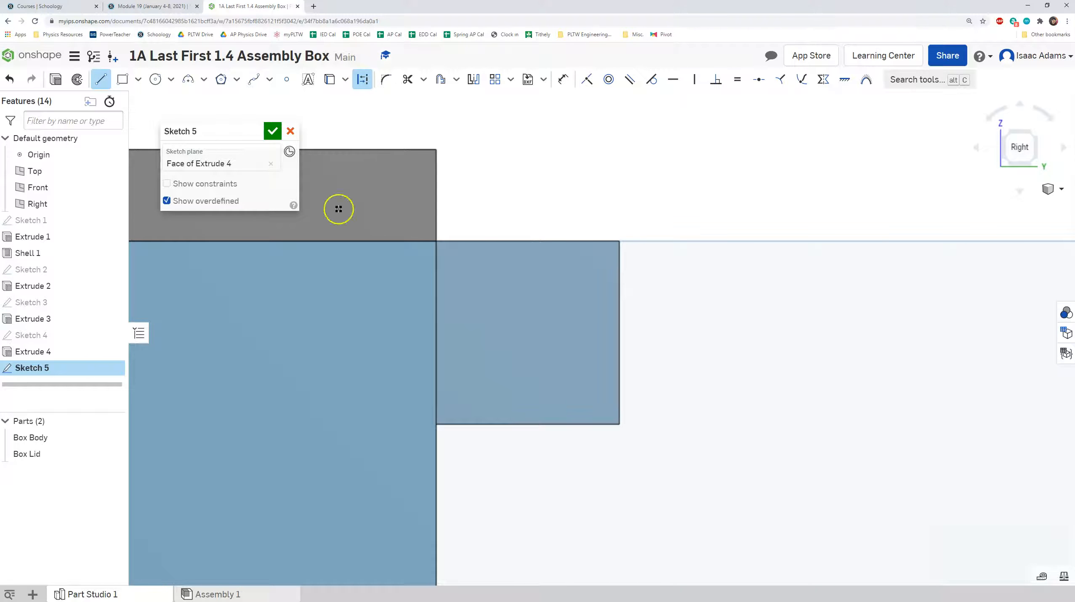
pyautogui.click(102, 81)
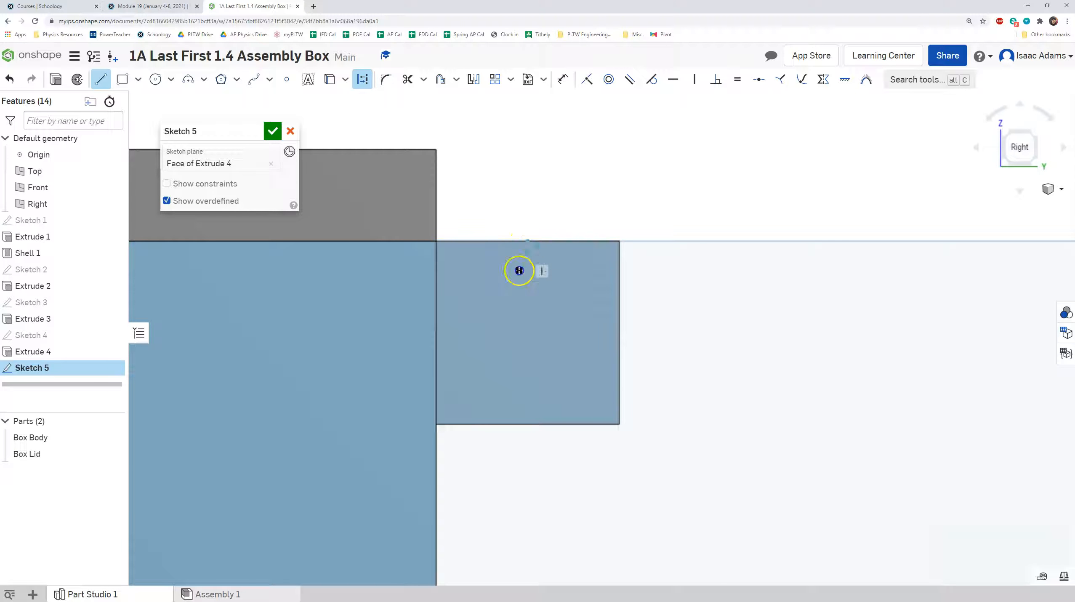
pyautogui.click(527, 423)
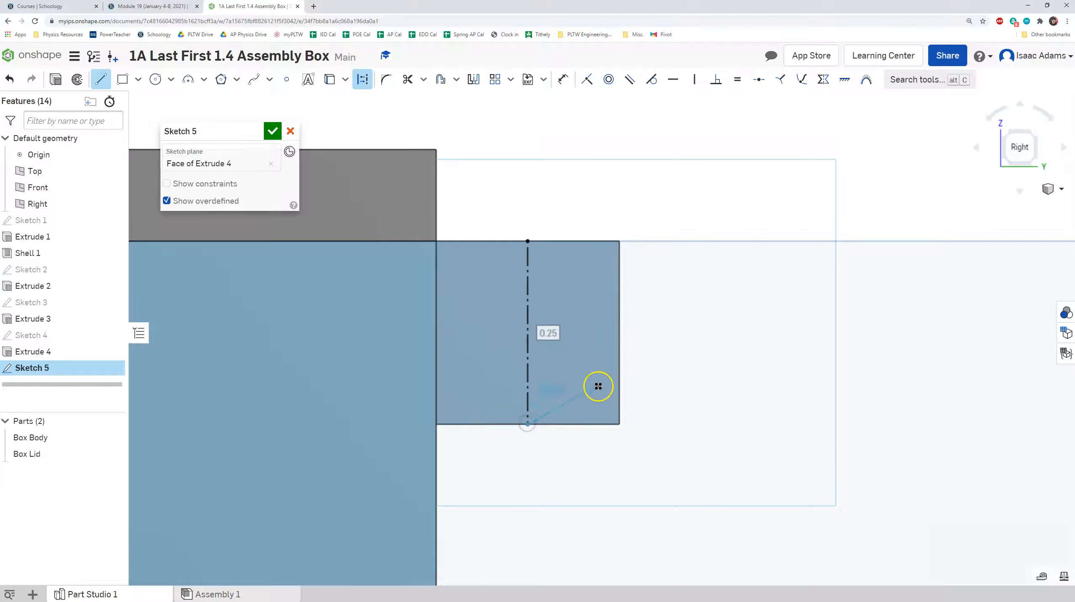
pyautogui.press('Escape')
# - Draw a horizontal construction line across the block's end face between the midpoints of its two vertical edges, and end the line
pyautogui.click(101, 79)
pyautogui.click(355, 83)
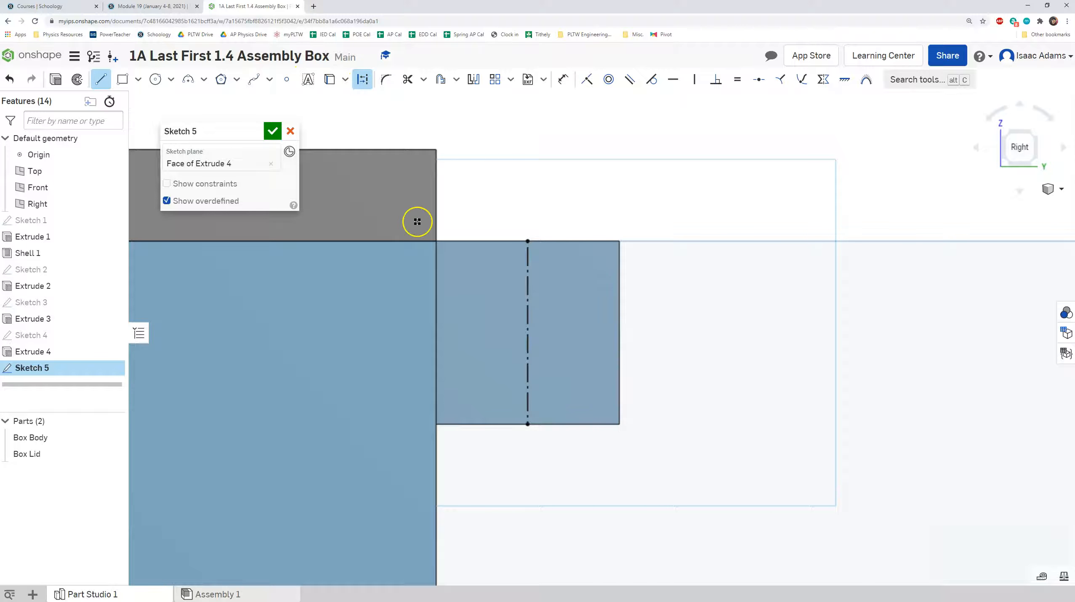
pyautogui.click(437, 333)
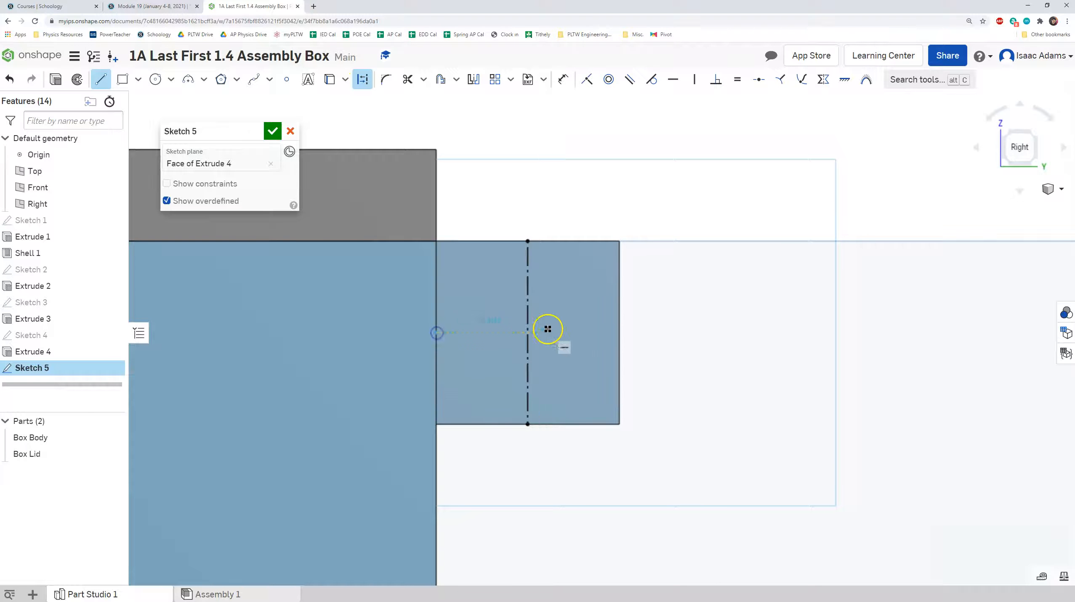
pyautogui.click(618, 332)
pyautogui.rightClick(685, 291)
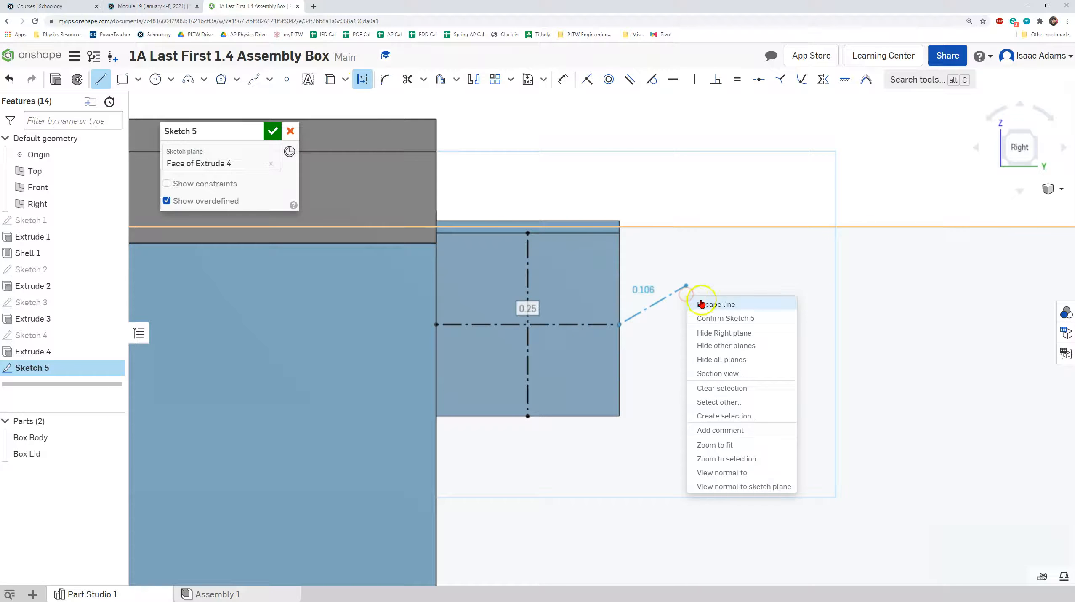
pyautogui.click(497, 281)
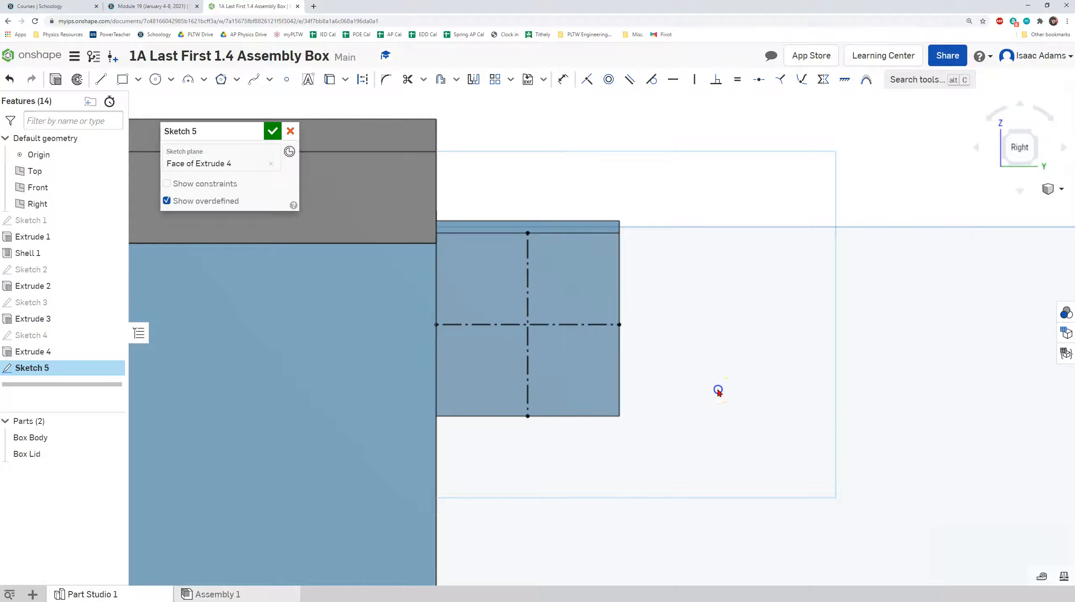
pyautogui.click(561, 289)
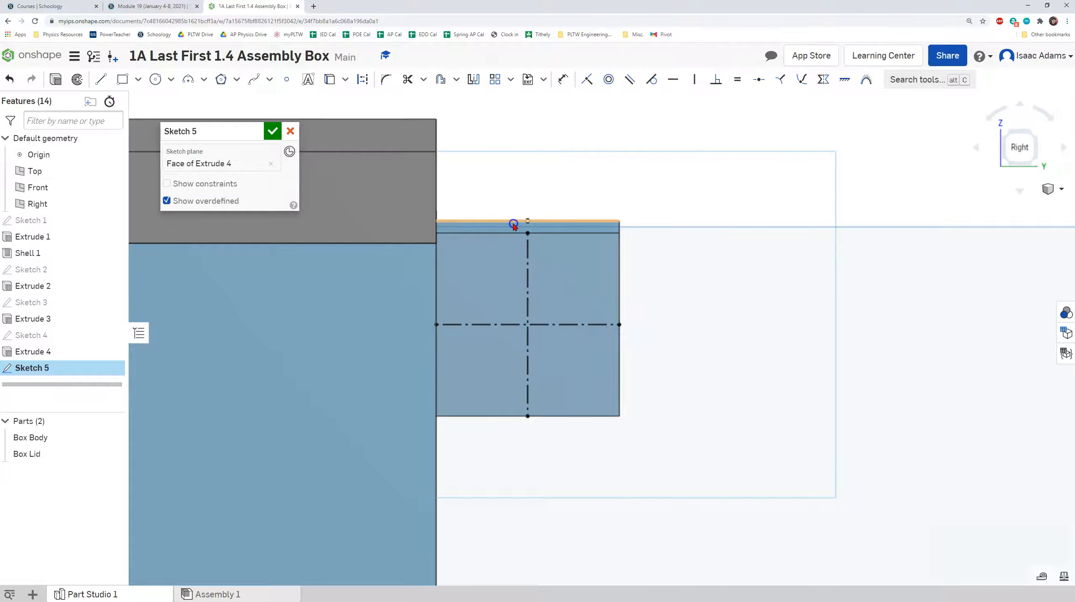
# - Sketch a 1/8 in diameter circle centred where the two construction lines cross and finish the sketch
pyautogui.click(155, 79)
pyautogui.moveTo(529, 323); pyautogui.dragTo(562, 278)
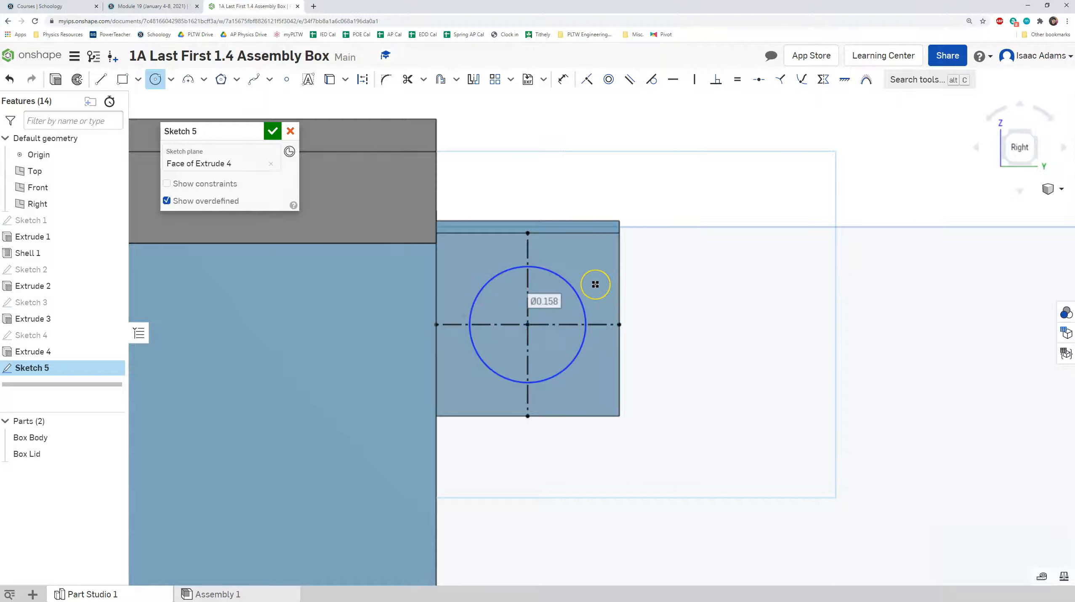
pyautogui.write('1/8')
pyautogui.press('Return')
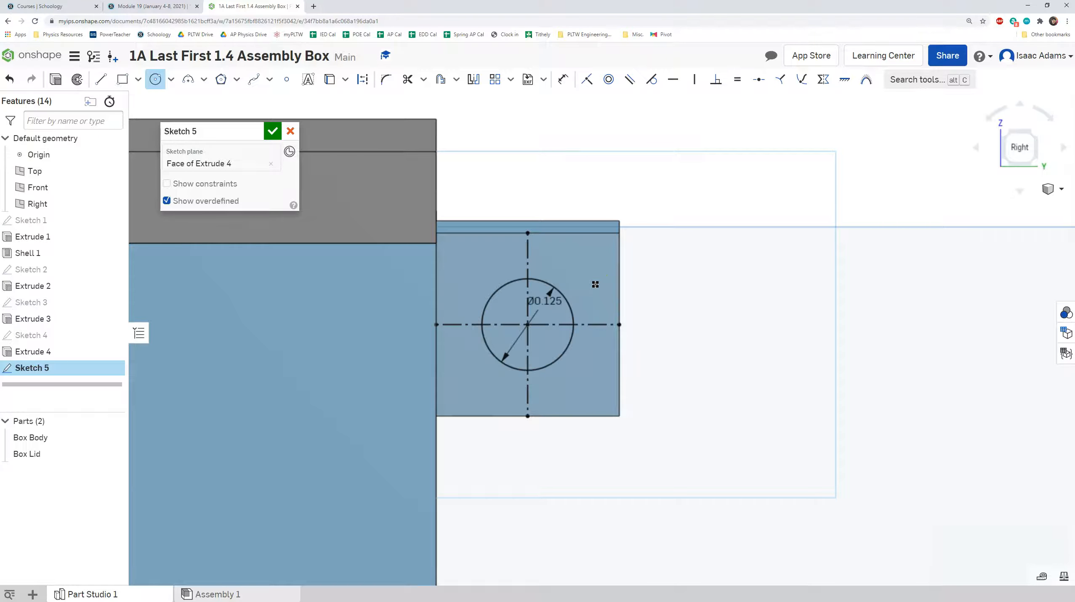
pyautogui.click(274, 134)
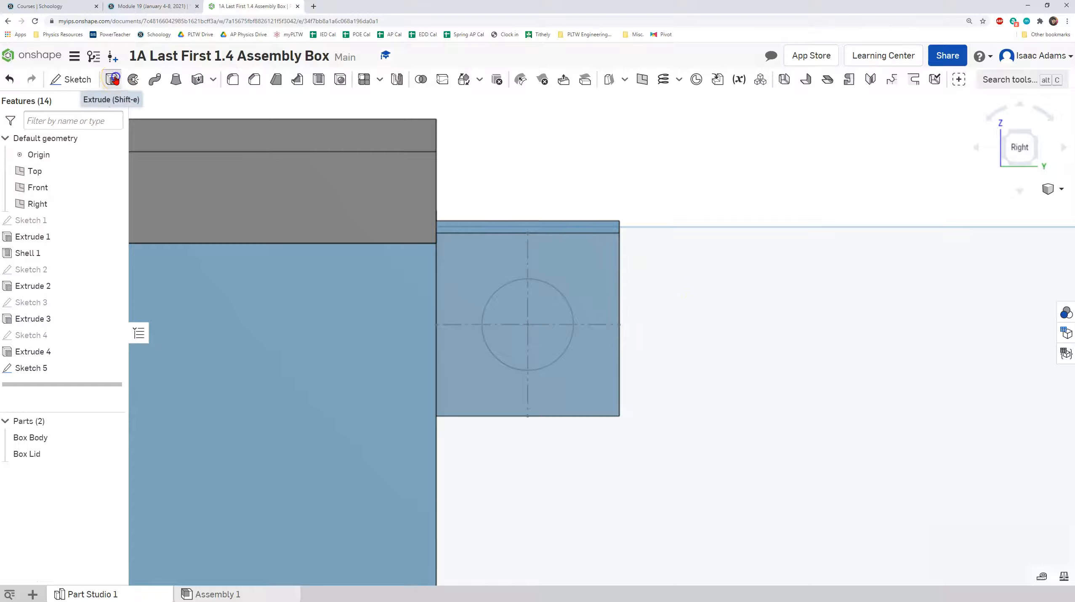
# - Extrude the circle as a Through all removal to cut a hole lengthwise through the Box Body's hinge block
pyautogui.click(112, 79)
pyautogui.click(554, 322)
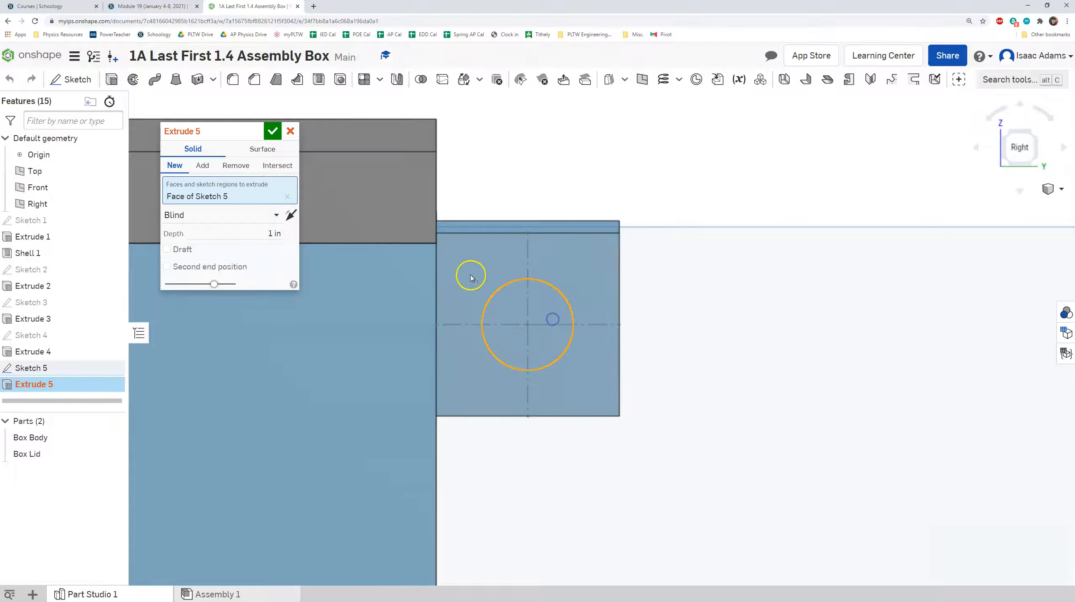
pyautogui.moveTo(339, 201); pyautogui.dragTo(534, 309, button='right')
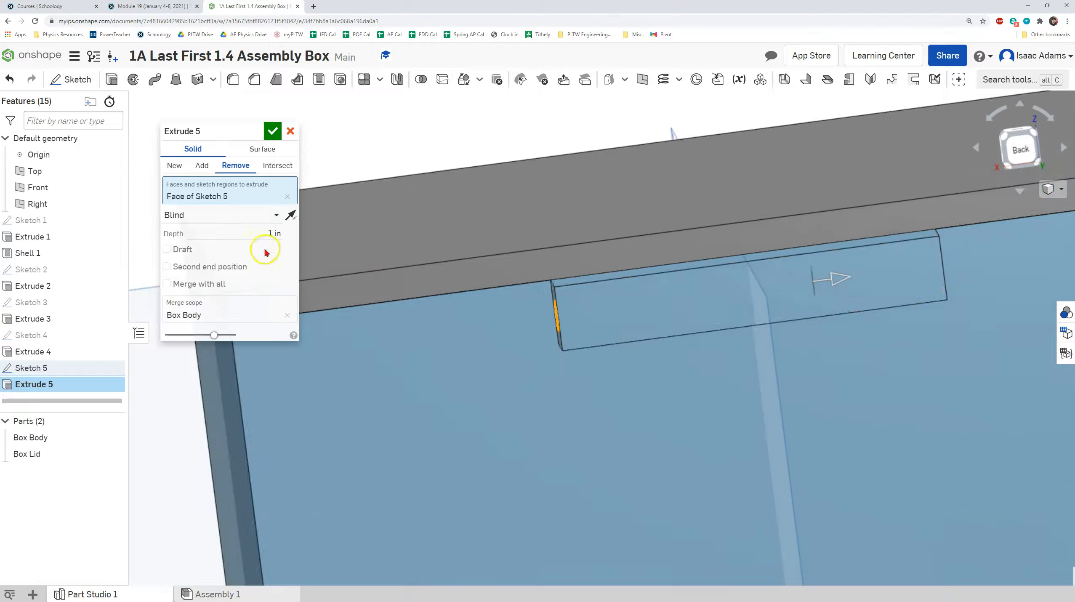
pyautogui.click(277, 219)
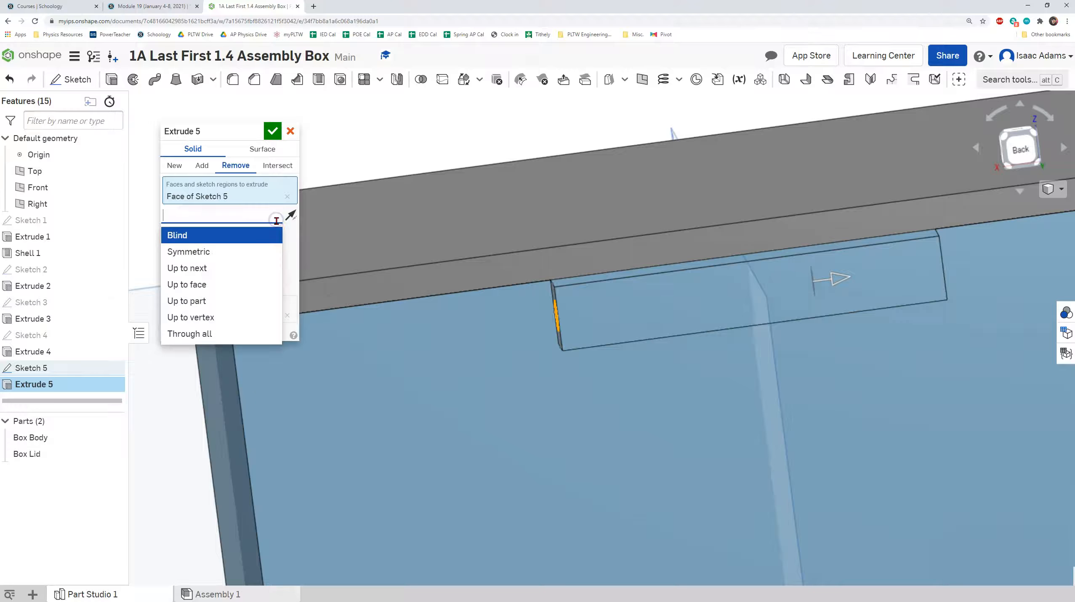
pyautogui.click(197, 334)
pyautogui.moveTo(584, 328); pyautogui.dragTo(653, 321, button='right')
pyautogui.click(273, 132)
# - Start a new sketch on the Box Lid's narrow back face, above the hinge block
pyautogui.moveTo(543, 312); pyautogui.dragTo(655, 323, button='right')
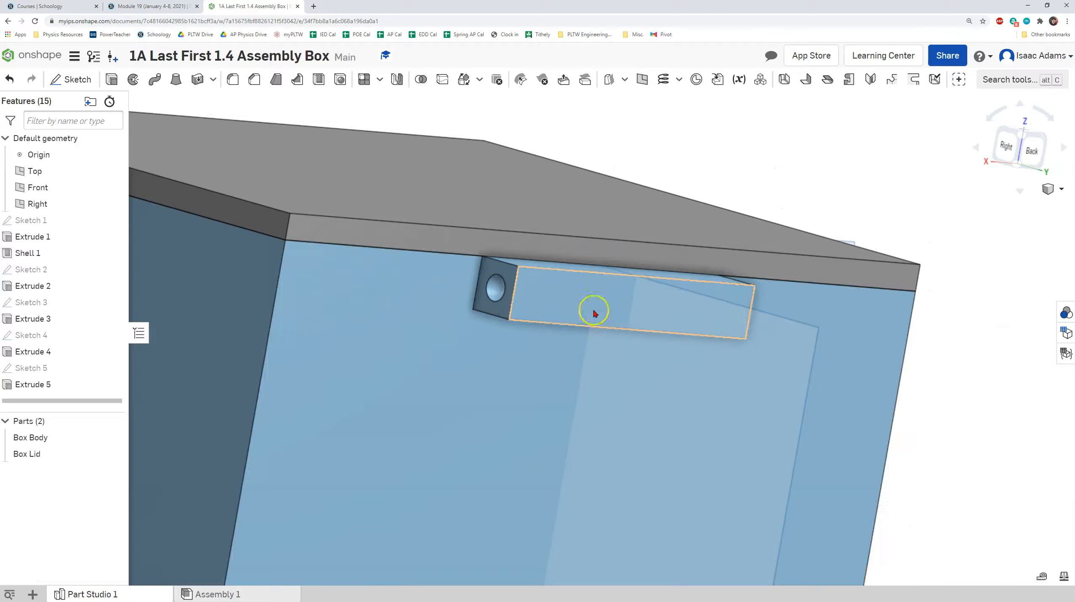
pyautogui.press('n')
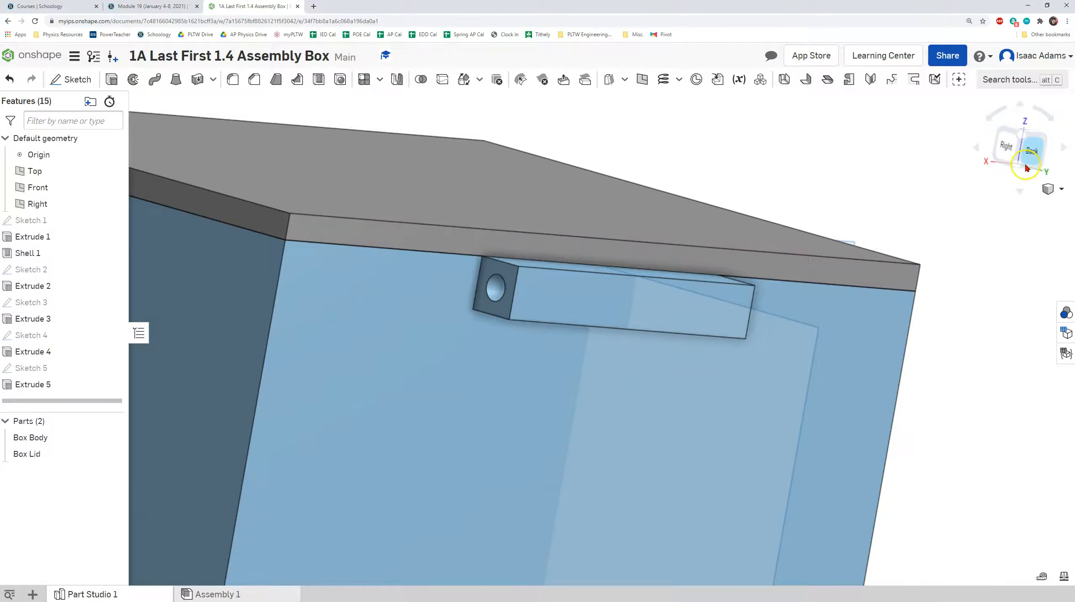
pyautogui.scroll(5, 568, 325)
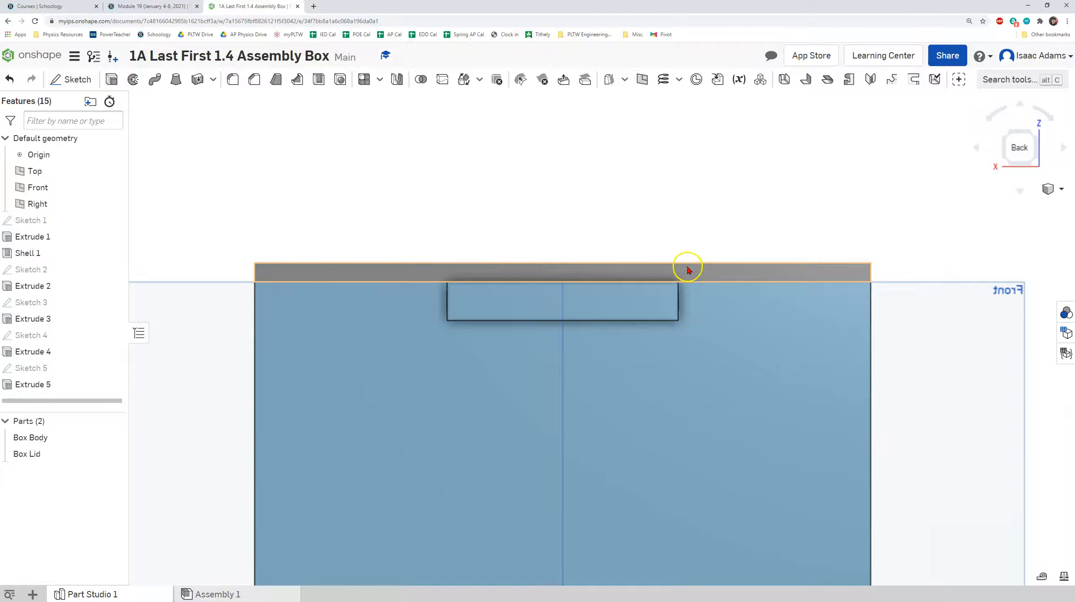
pyautogui.moveTo(568, 332); pyautogui.dragTo(546, 342, button='right')
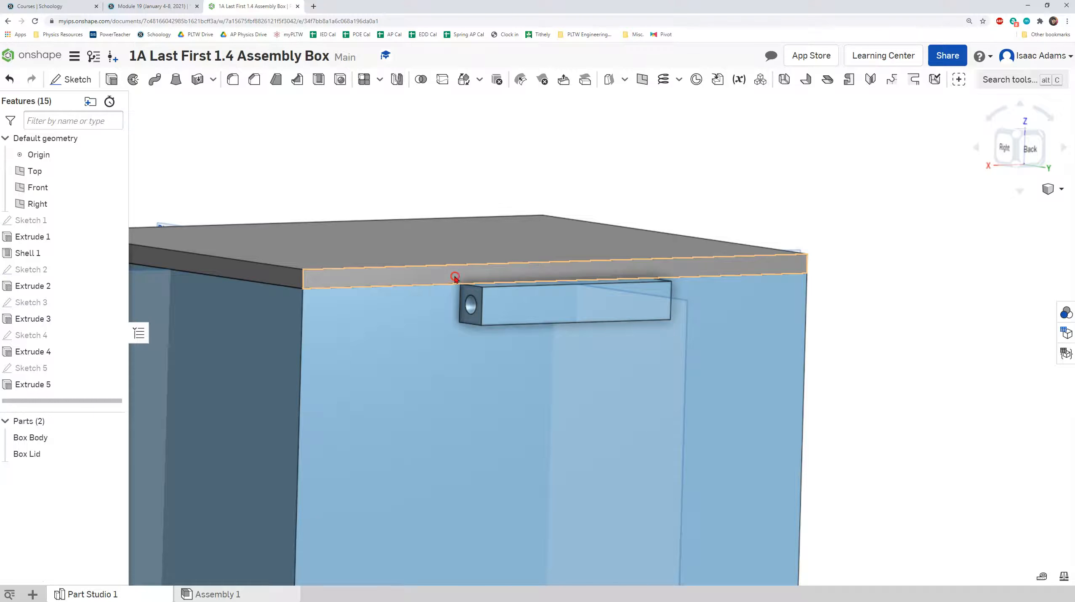
pyautogui.click(1036, 147)
pyautogui.moveTo(601, 158); pyautogui.dragTo(559, 277, button='middle')
pyautogui.scroll(5, 497, 250)
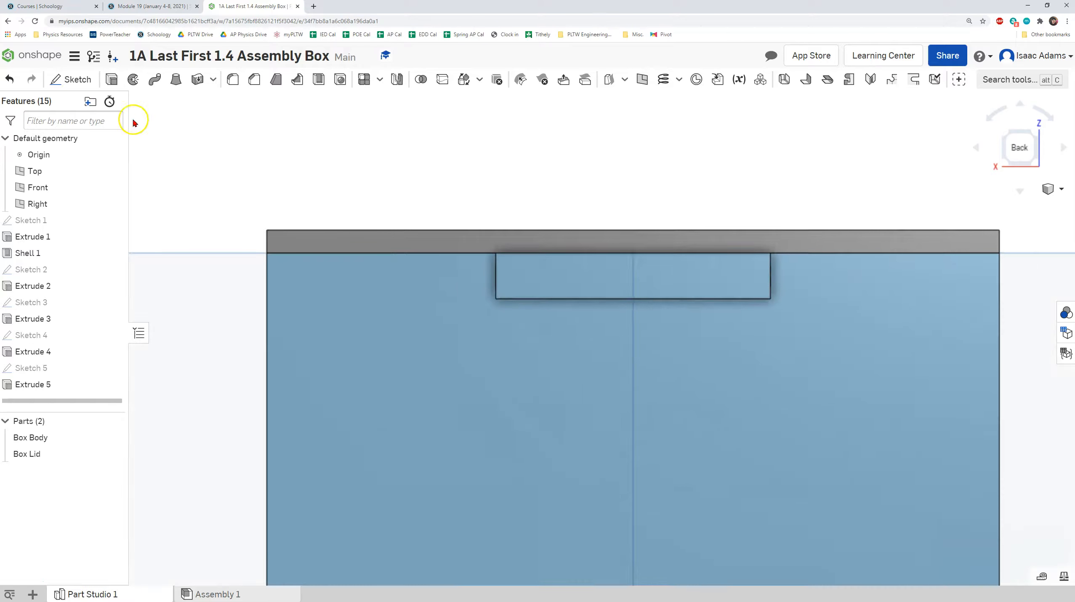
pyautogui.hotkey('shift', 's')
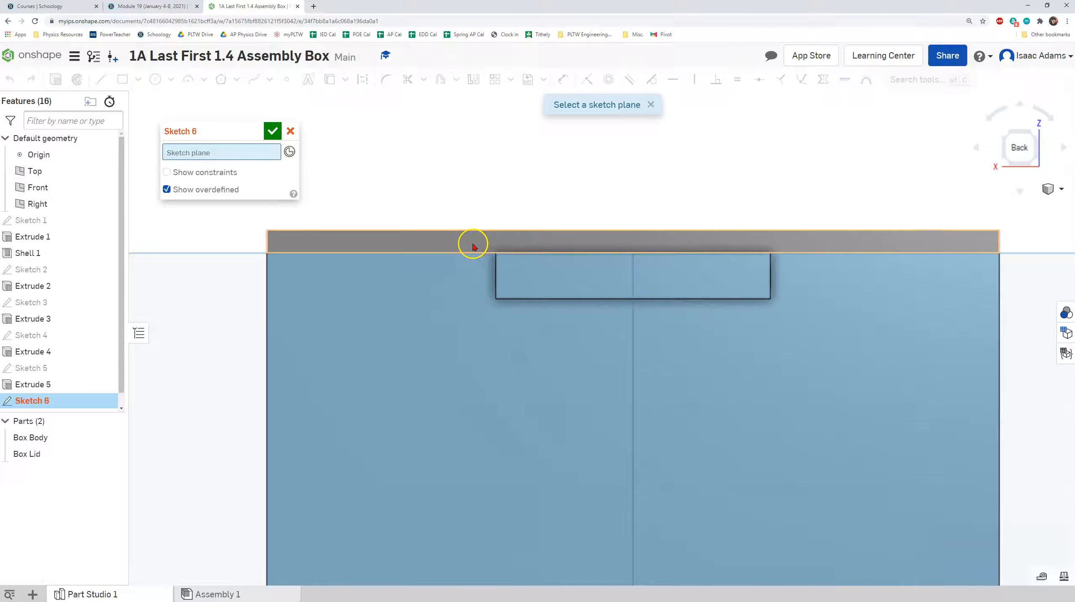
pyautogui.click(470, 246)
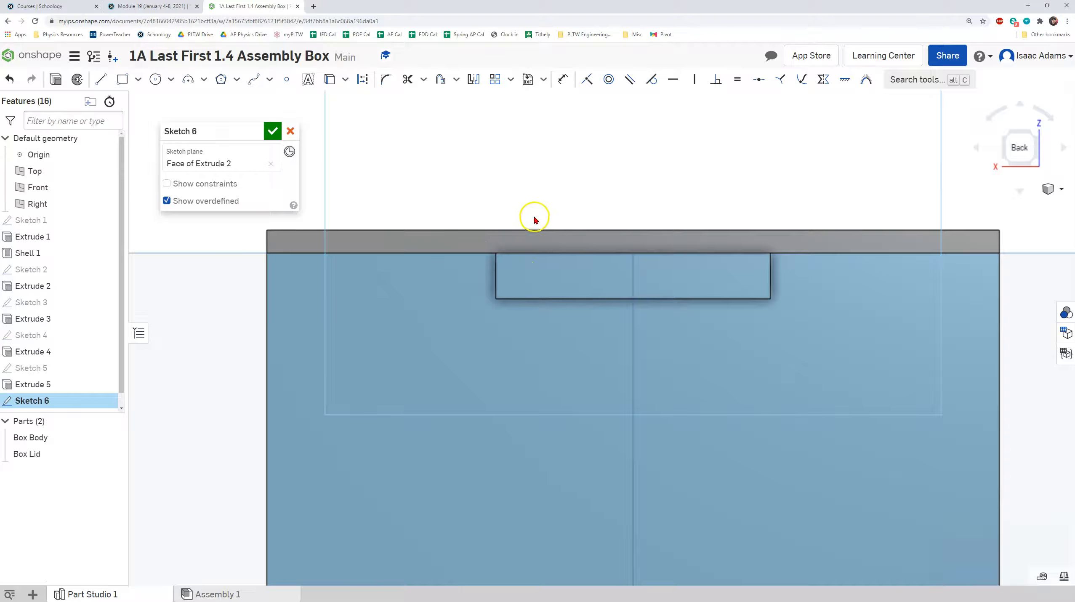
# - Draw a vertical construction line from the hinge block's upper corner to the lid's upper edge, and end the line
pyautogui.scroll(2, 530, 220)
pyautogui.scroll(3, 456, 230)
pyautogui.moveTo(482, 226); pyautogui.dragTo(515, 210, button='middle')
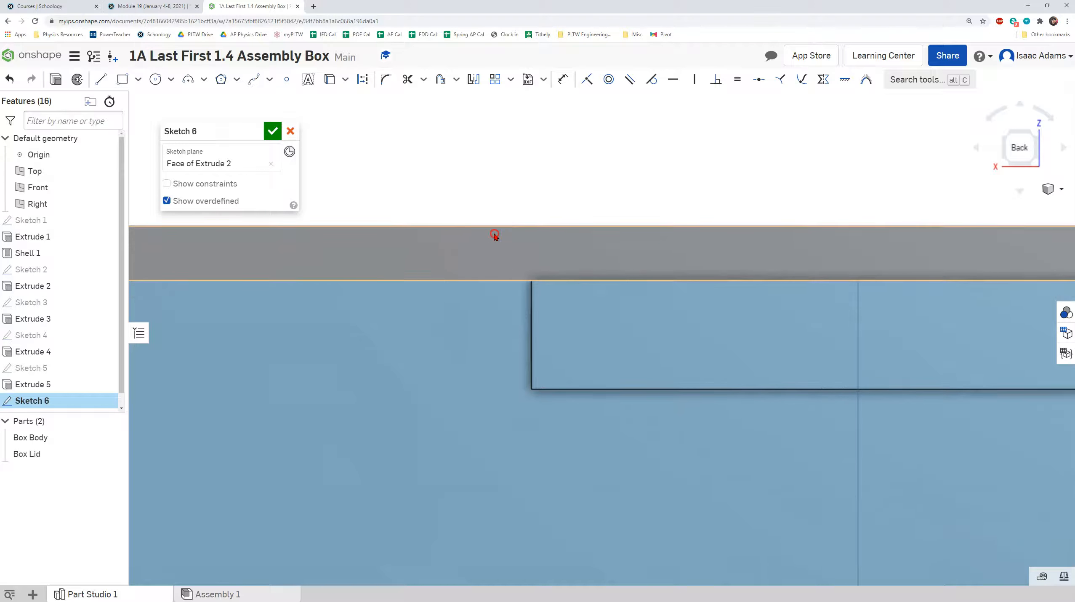
pyautogui.click(100, 80)
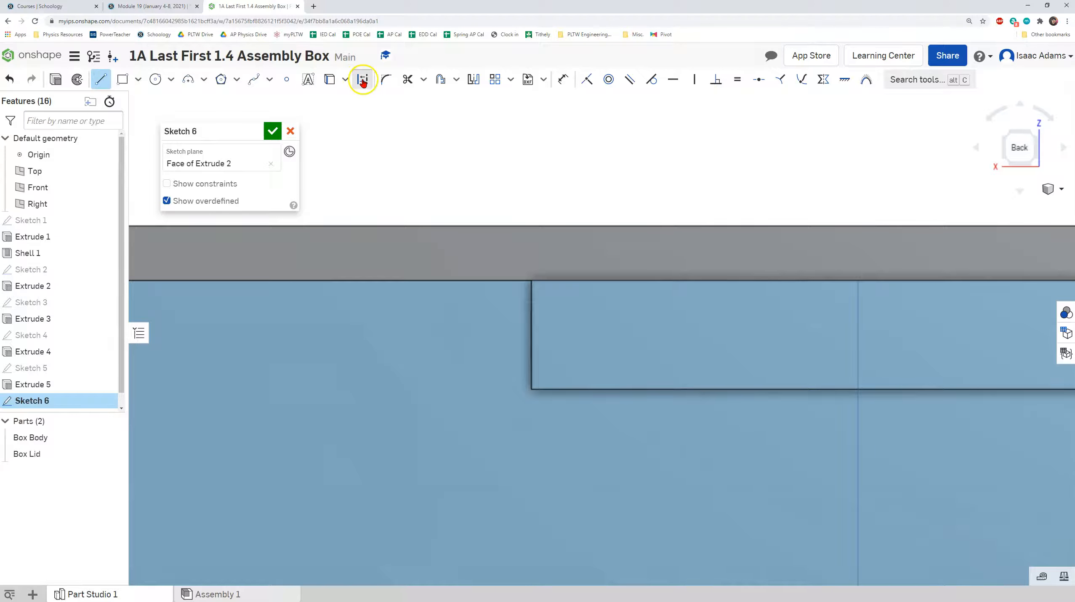
pyautogui.moveTo(531, 281); pyautogui.dragTo(533, 223)
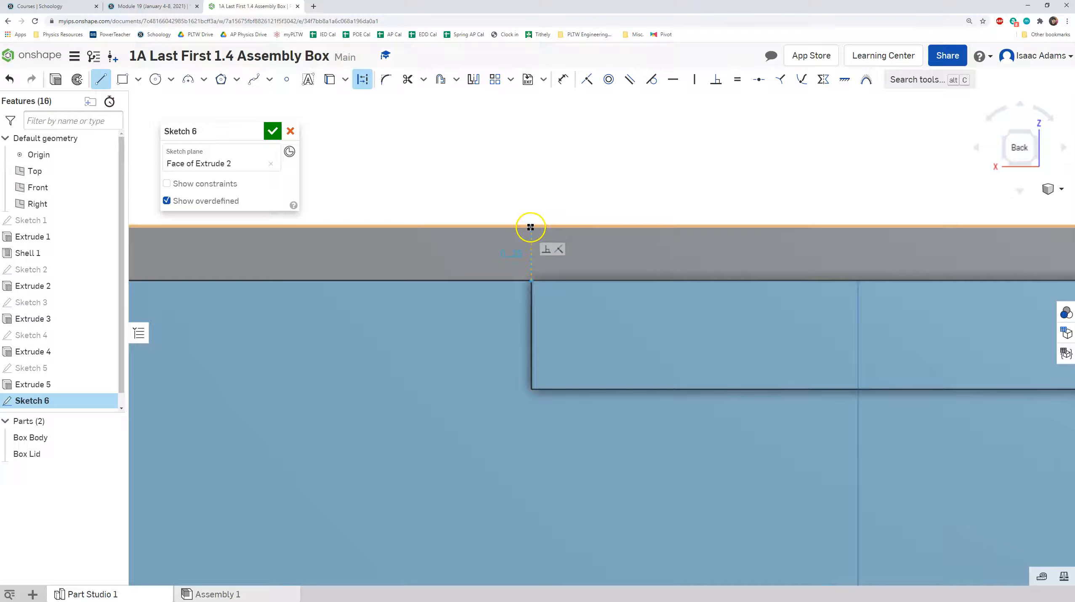
pyautogui.click(532, 227)
pyautogui.rightClick(536, 209)
pyautogui.click(540, 217)
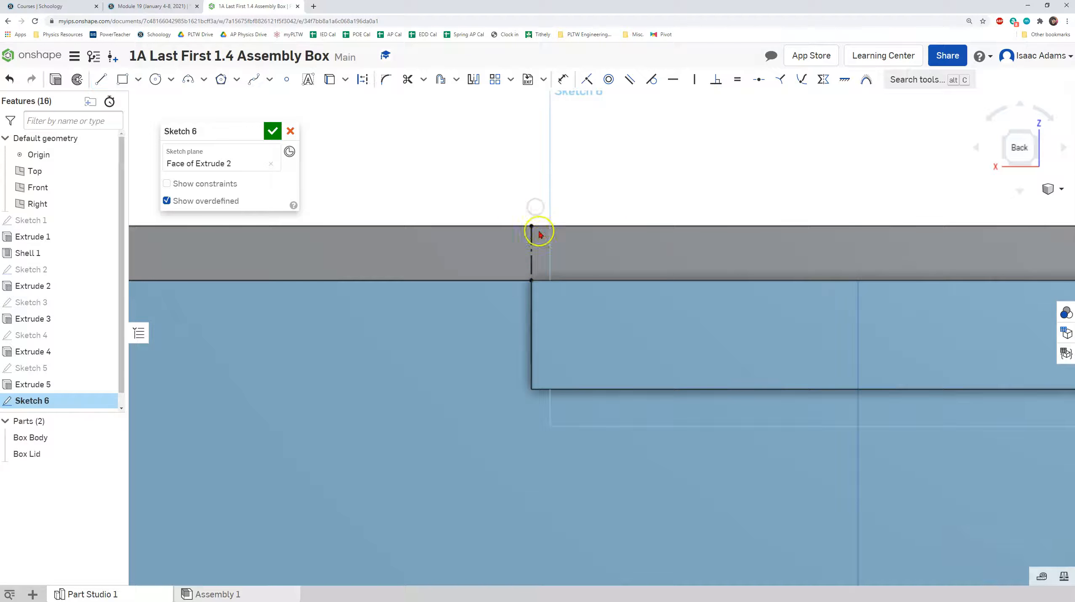
# - Sketch a corner rectangle about 0.37 in wide spanning the lid face's full height, just outside the construction line
pyautogui.scroll(-3, 462, 246)
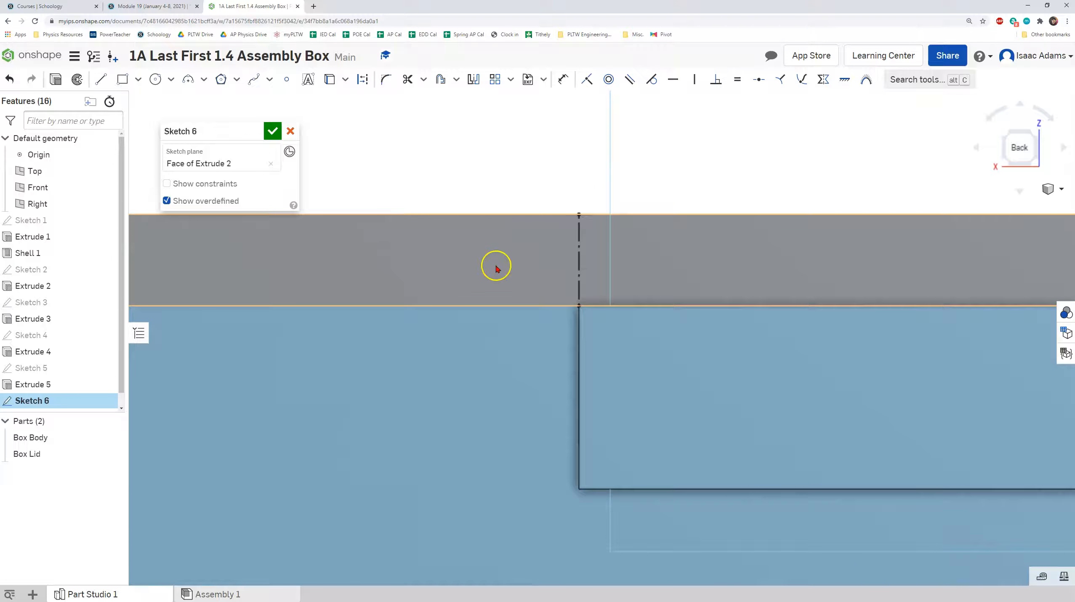
pyautogui.click(122, 82)
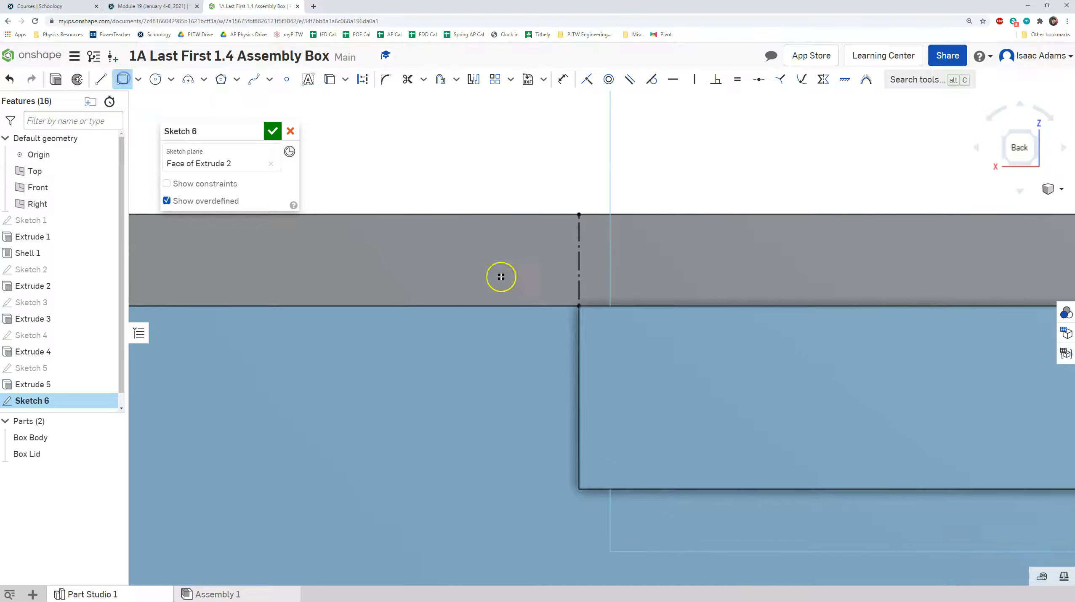
pyautogui.click(565, 306)
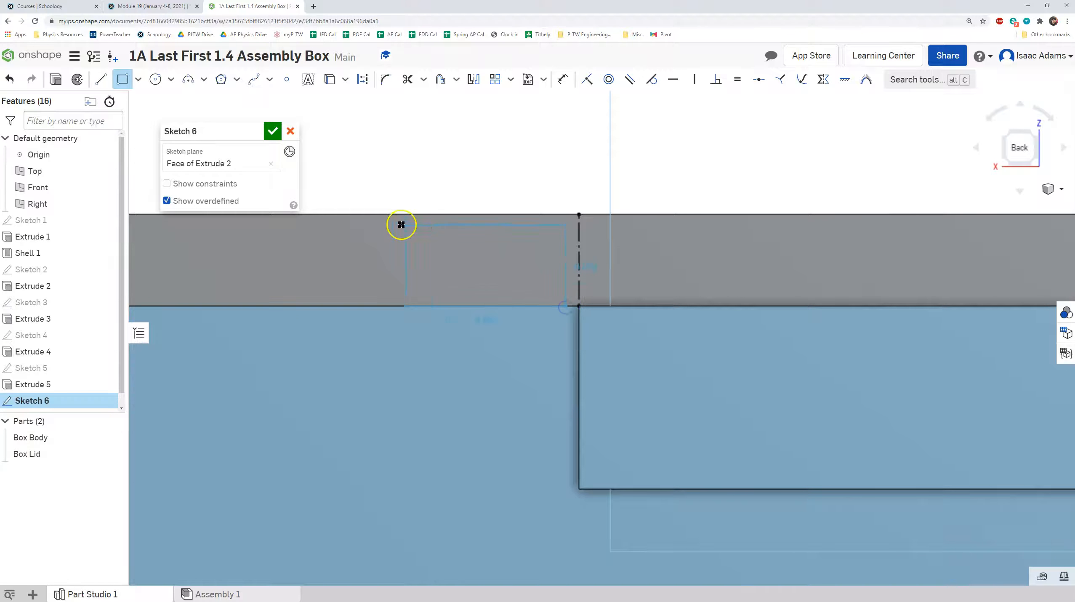
pyautogui.click(298, 215)
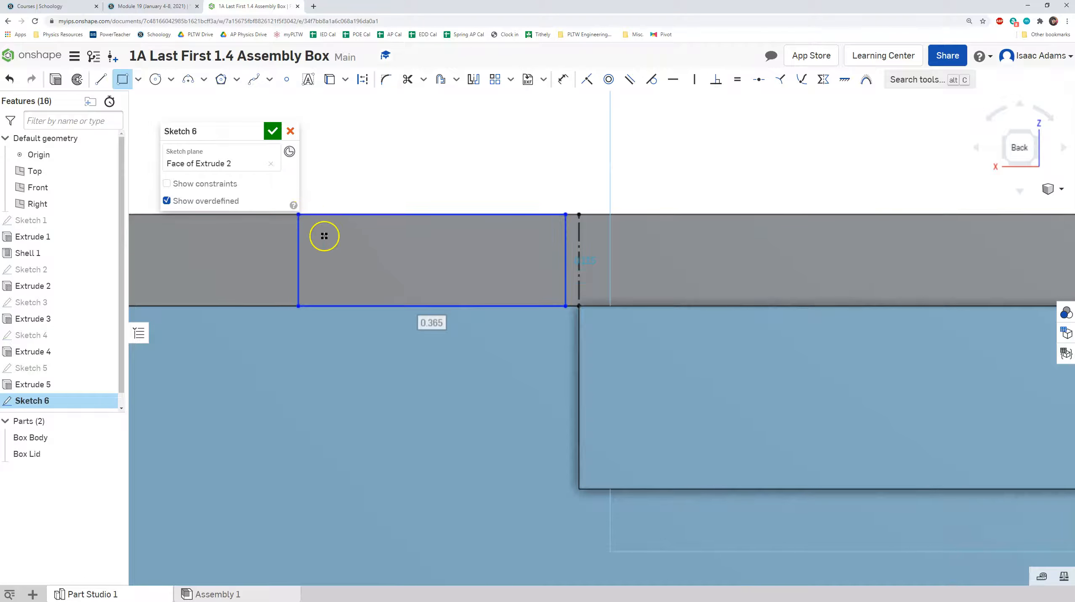
# - Dimension the gap between the rectangle's near edge and the construction line as 0.05 in, and place the dimension readably above the lid
pyautogui.press('u')
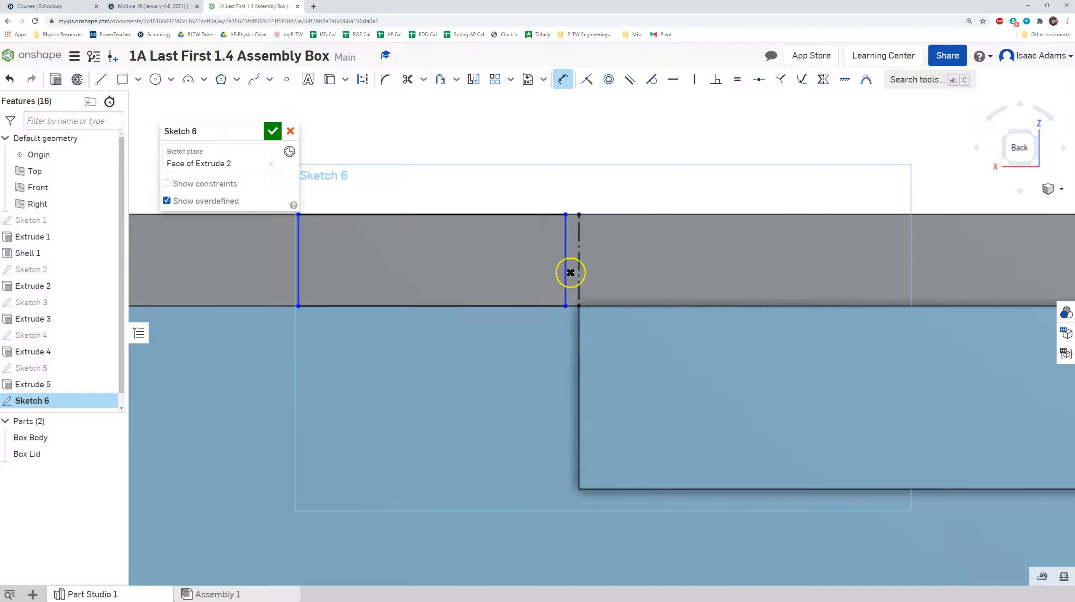
pyautogui.click(579, 240)
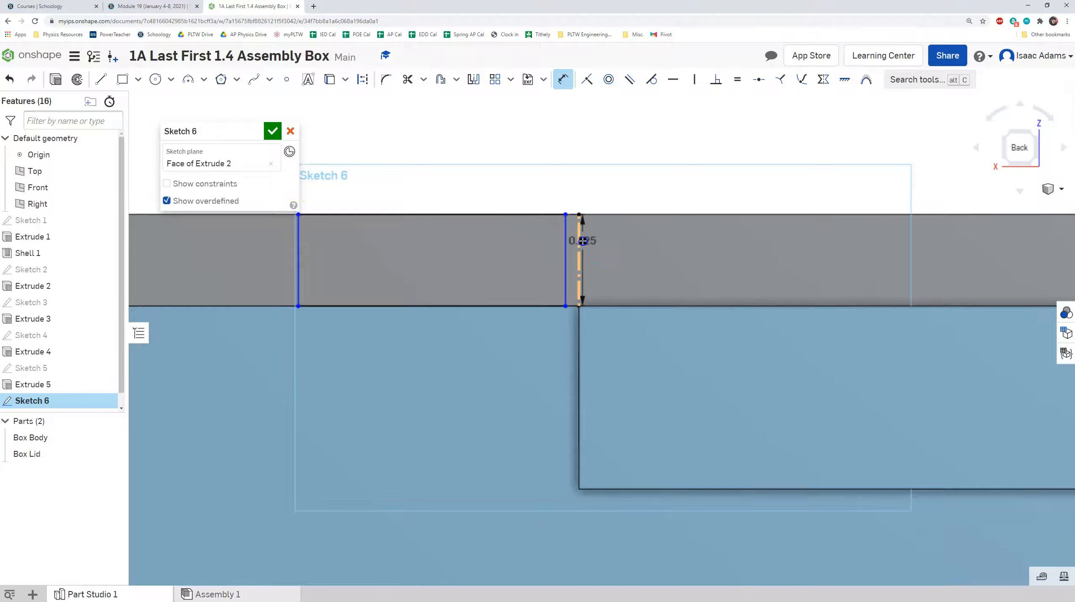
pyautogui.click(569, 152)
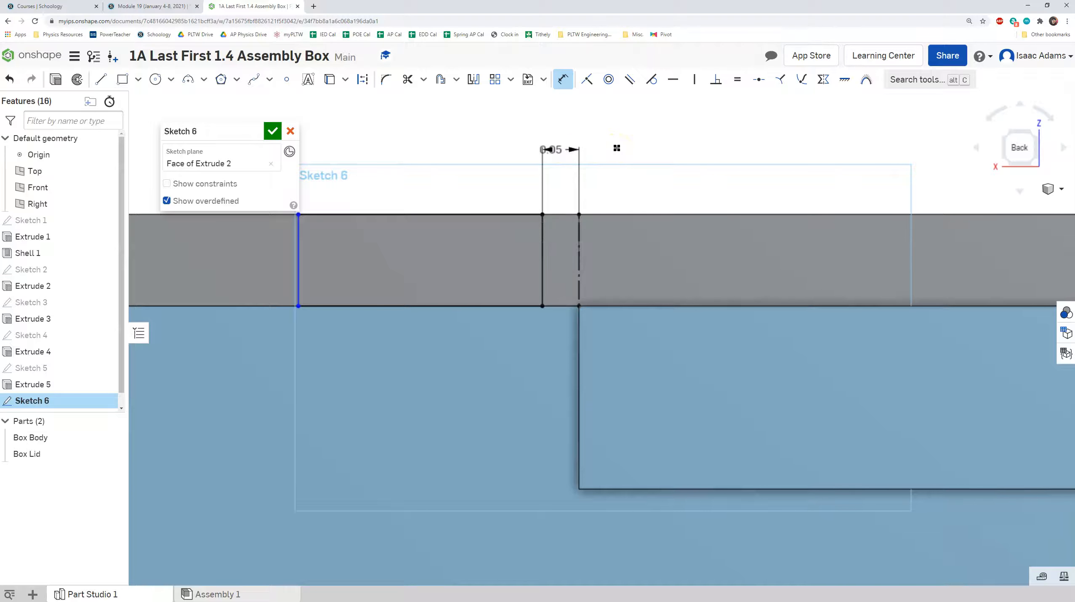
pyautogui.scroll(-10, 639, 224)
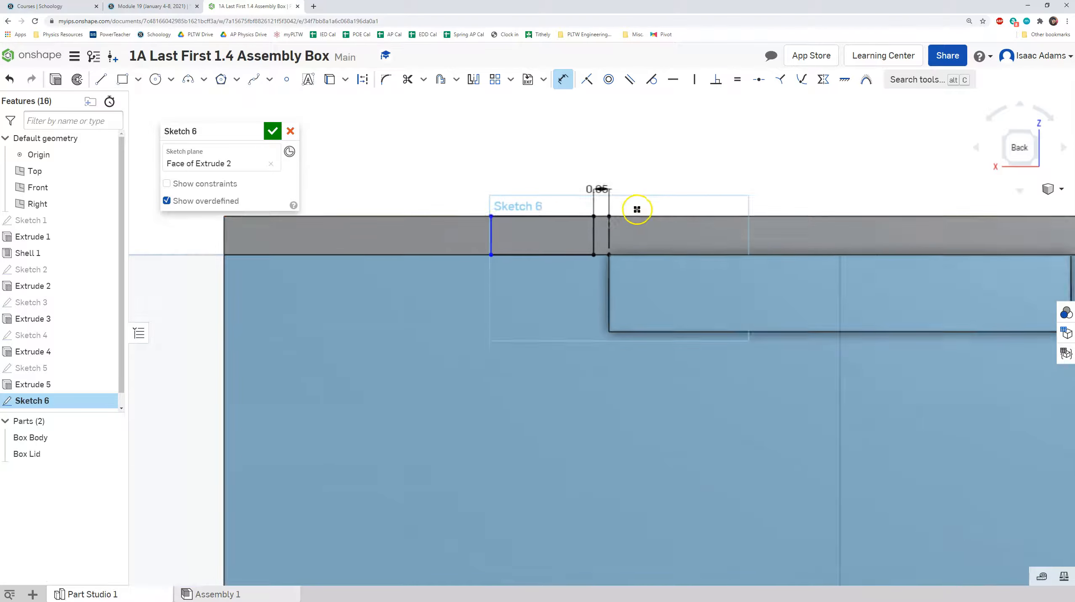
pyautogui.scroll(10, 757, 216)
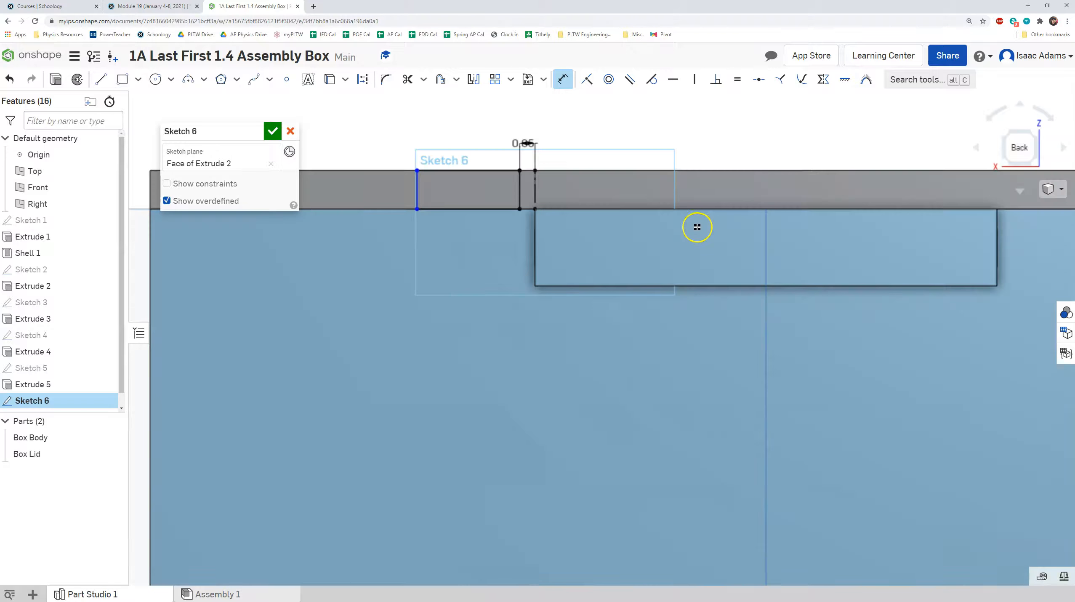
pyautogui.scroll(5, 575, 203)
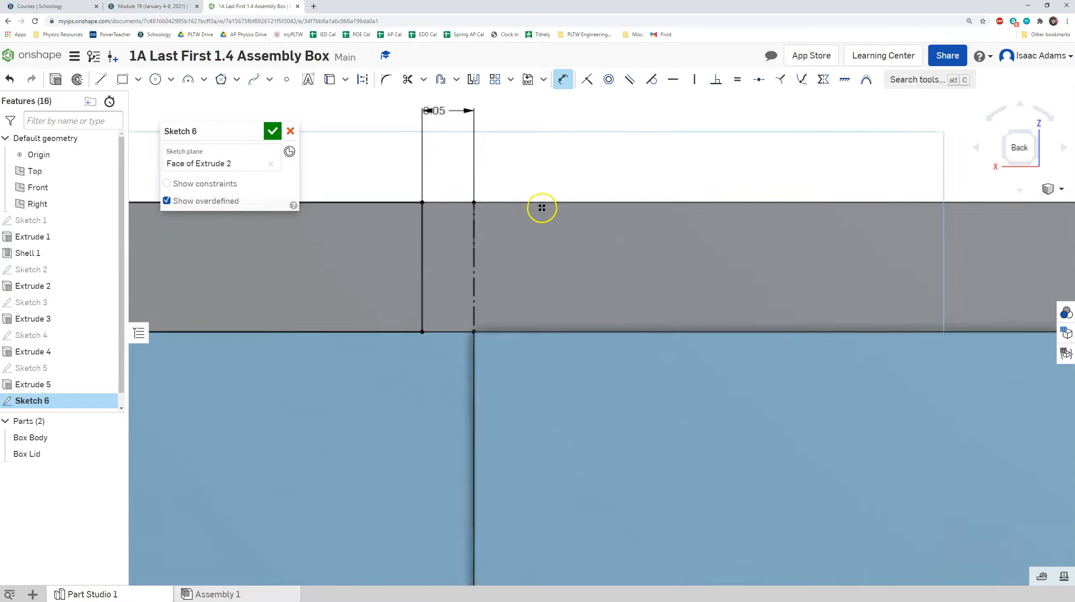
pyautogui.moveTo(457, 112); pyautogui.dragTo(449, 141)
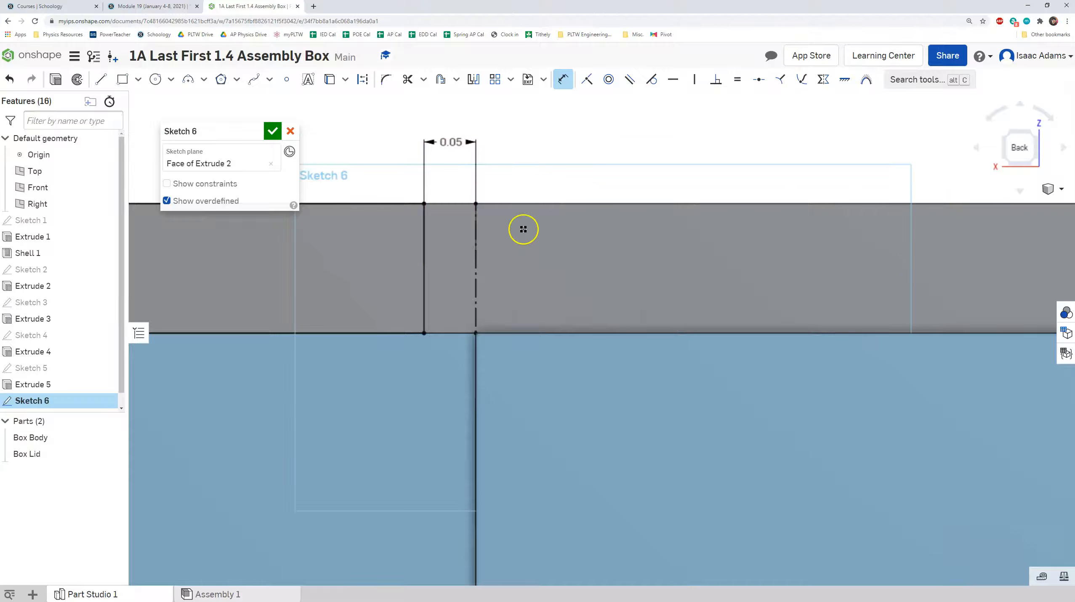
# - Dimension the width of the rectangle on the lid's back face as 0.375 in
pyautogui.moveTo(447, 216); pyautogui.dragTo(585, 210, button='middle')
pyautogui.scroll(-3, 585, 209)
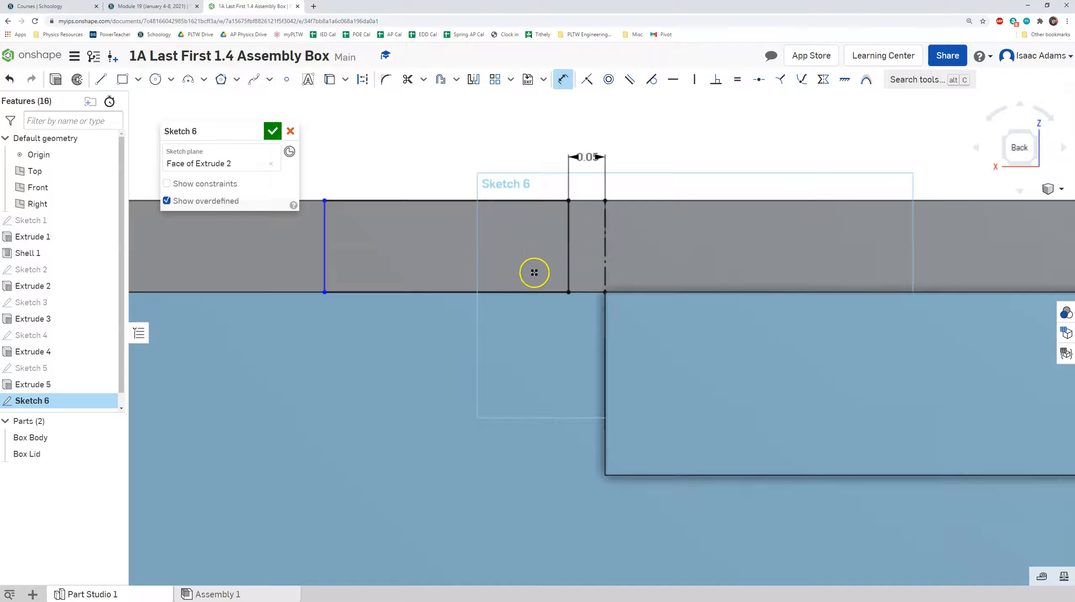
pyautogui.click(569, 250)
pyautogui.click(325, 243)
pyautogui.click(388, 376)
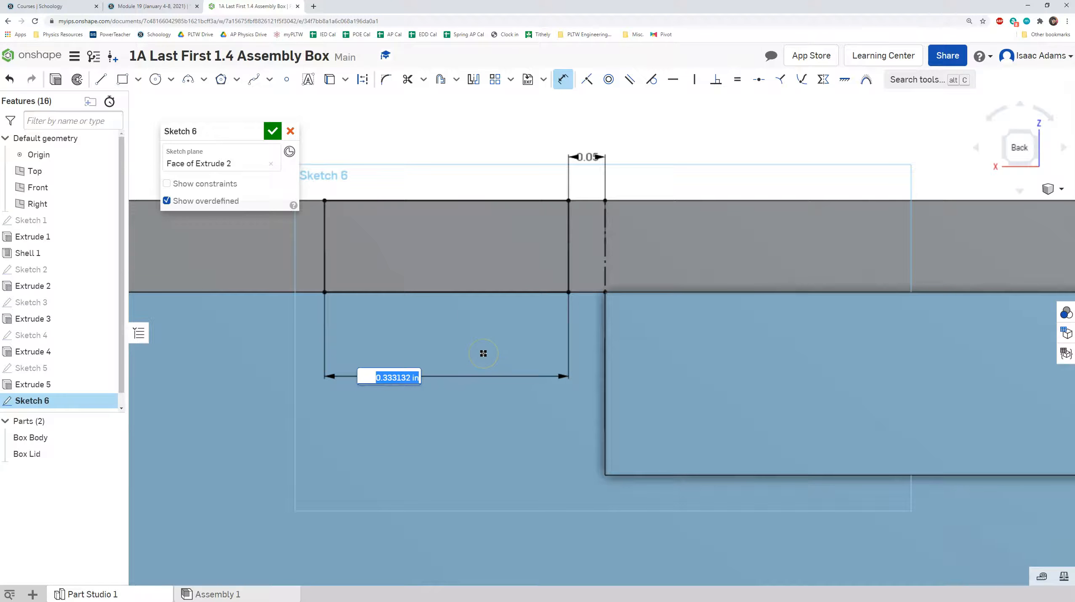
pyautogui.press('Return')
pyautogui.scroll(-3, 483, 353)
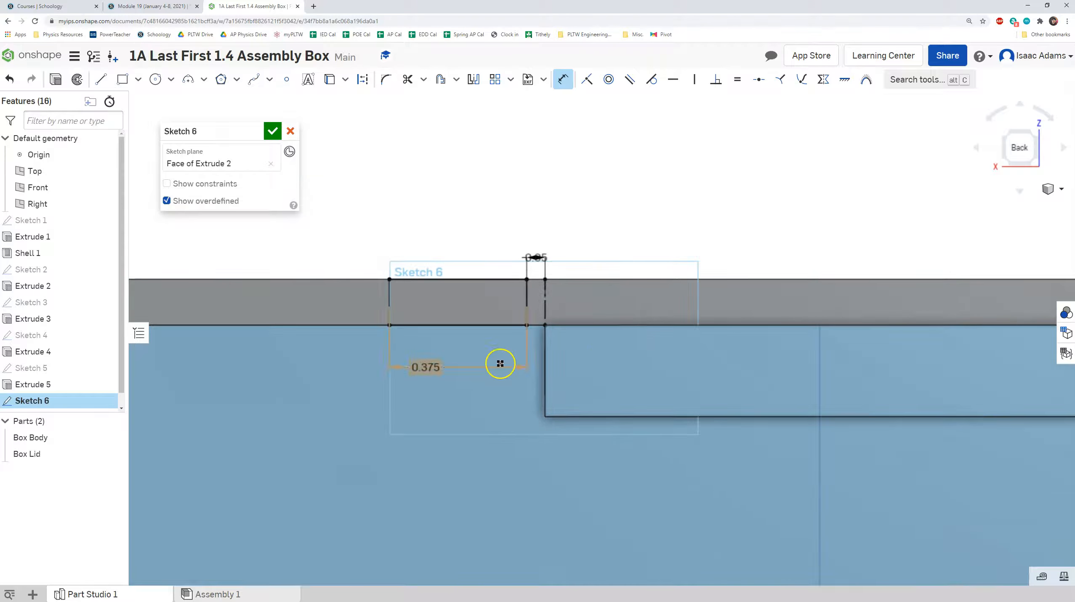
pyautogui.scroll(-5, 662, 355)
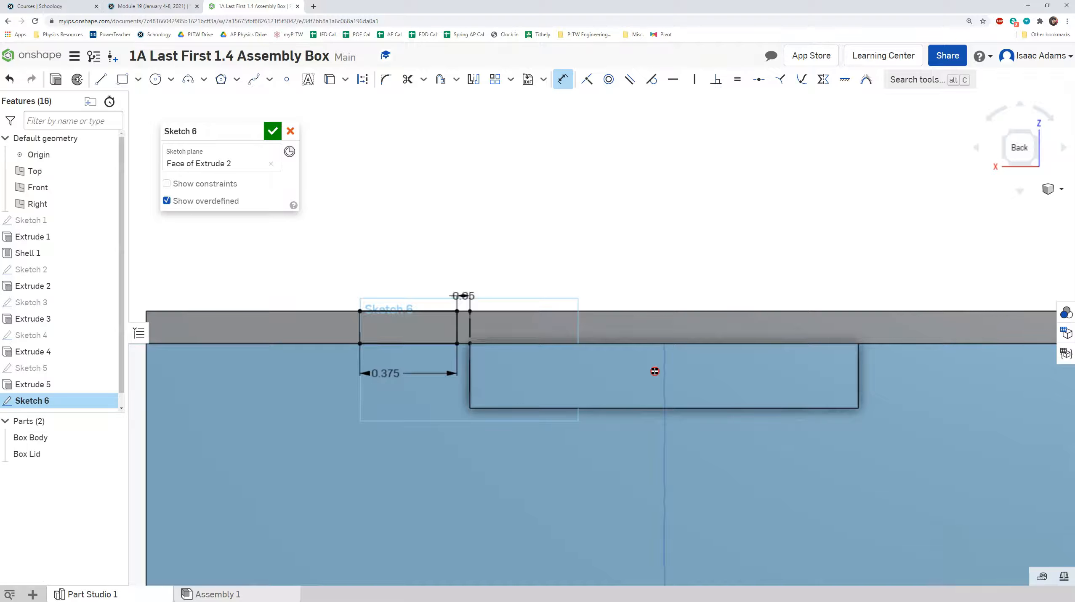
pyautogui.click(404, 330)
pyautogui.click(513, 315)
# - Draw a vertical construction line between the origin and the midpoint of the lid's upper edge, and end the line
pyautogui.click(101, 80)
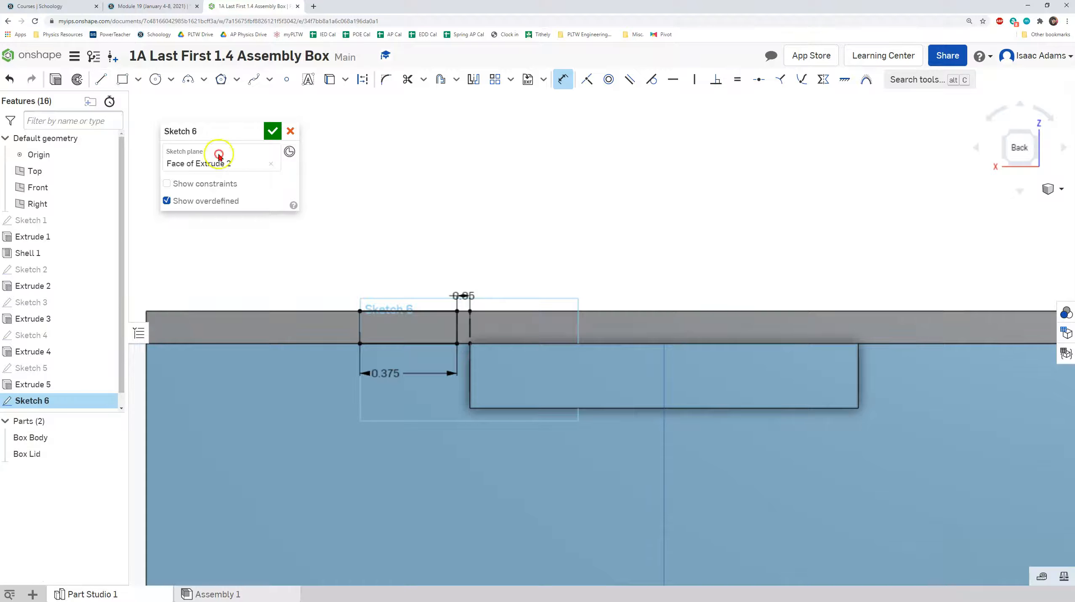
pyautogui.click(103, 80)
pyautogui.click(360, 80)
pyautogui.scroll(-2, 674, 429)
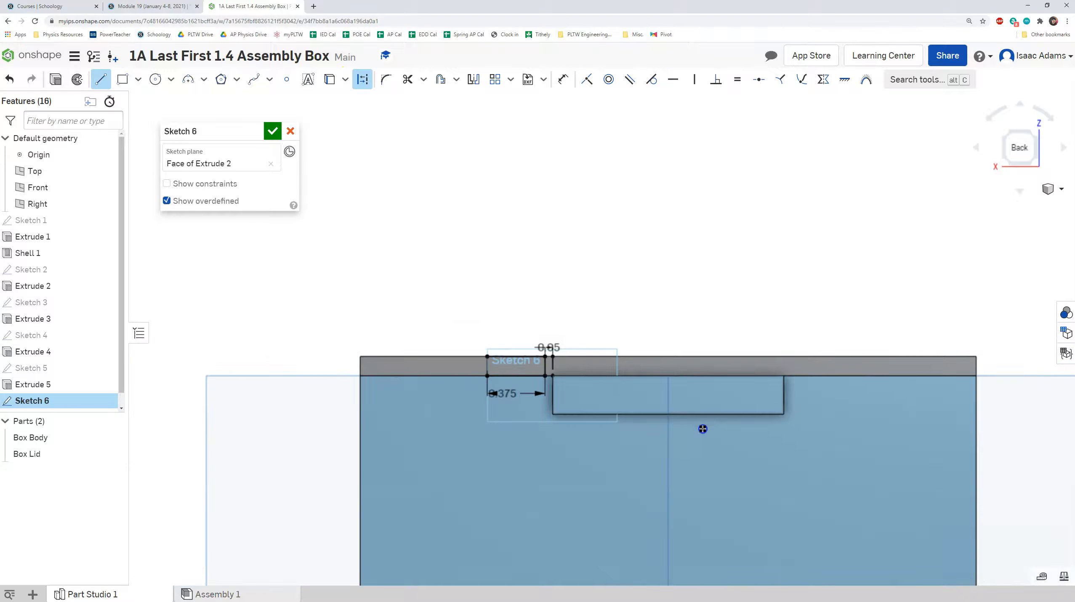
pyautogui.scroll(-3, 703, 428)
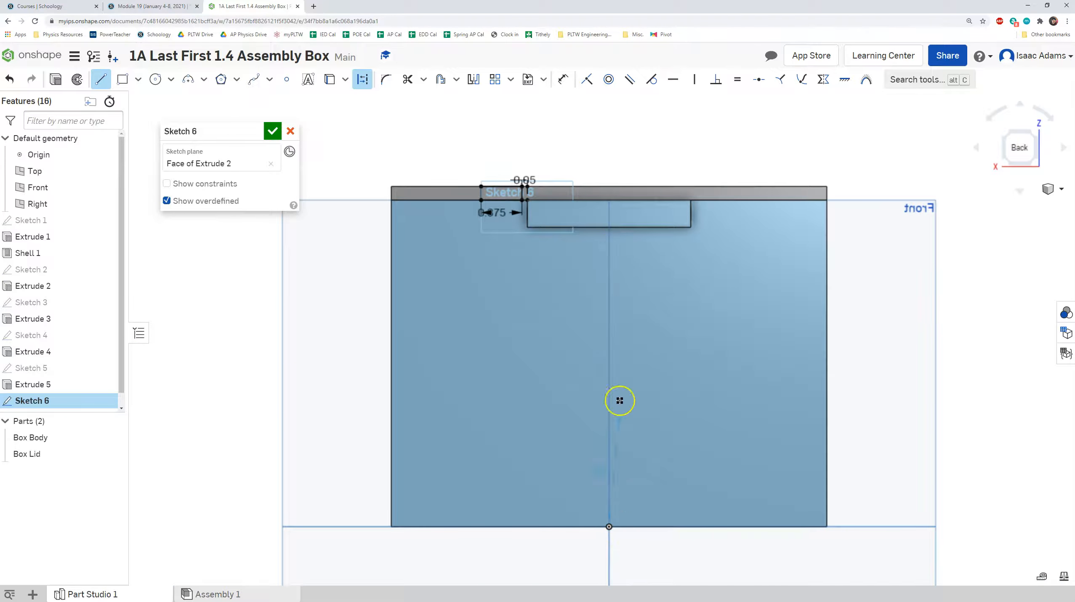
pyautogui.click(606, 189)
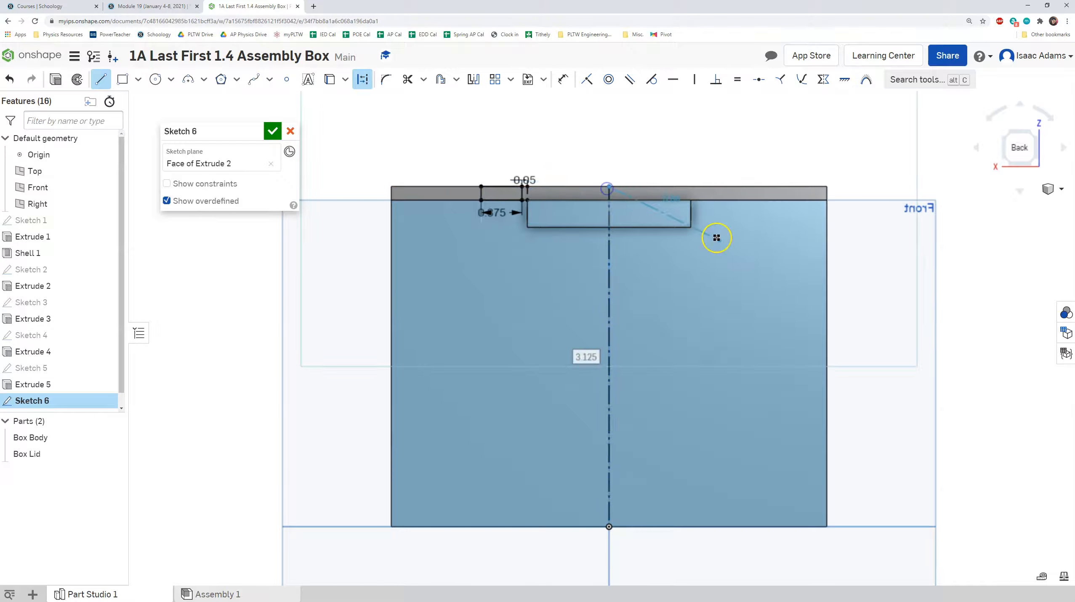
pyautogui.scroll(3, 633, 302)
pyautogui.rightClick(613, 164)
pyautogui.click(622, 174)
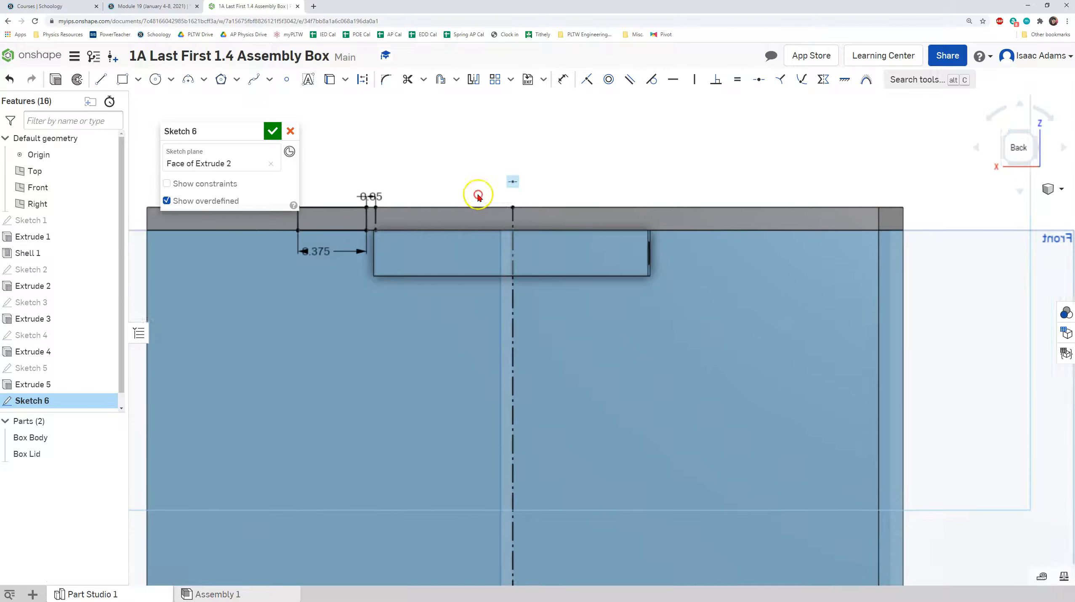
# - Mirror the rectangle across the central construction line and finish the sketch
pyautogui.click(474, 80)
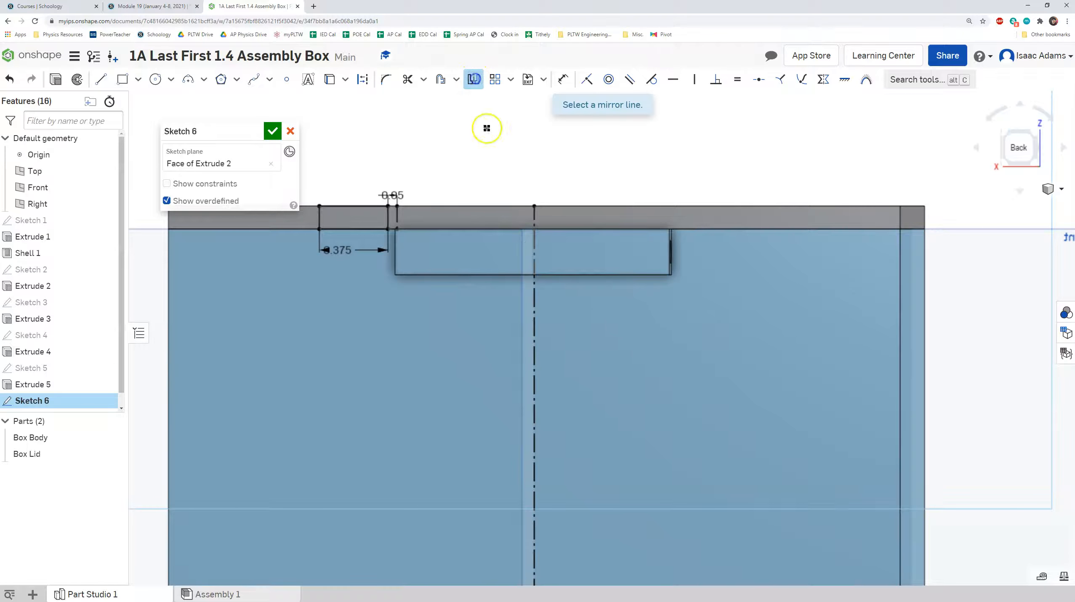
pyautogui.click(535, 217)
pyautogui.click(368, 229)
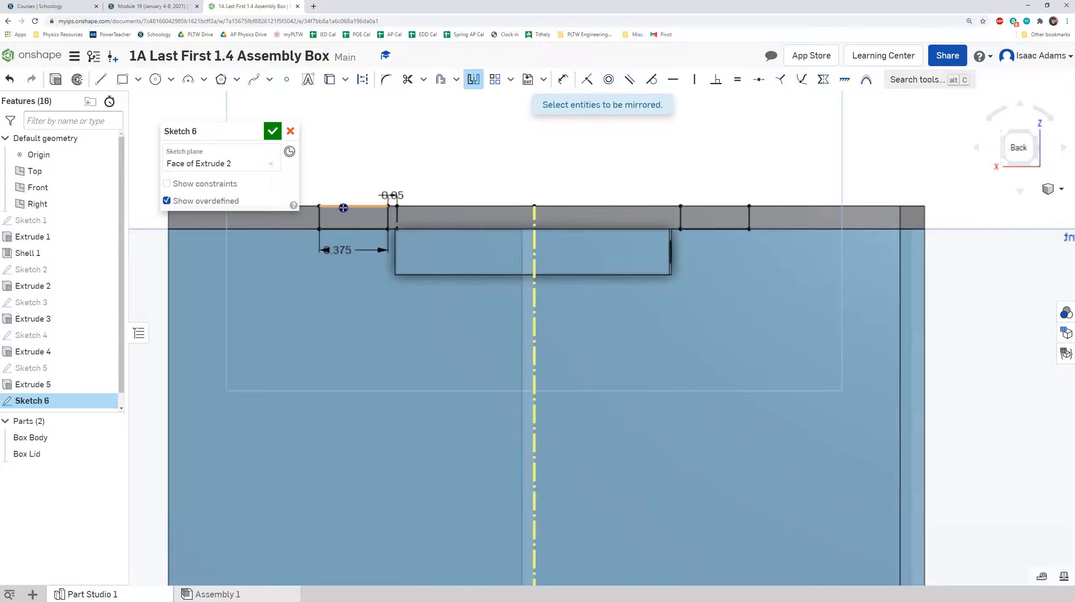
pyautogui.click(273, 131)
# - Extrude both lid rectangles outward by 0.25 in, adding them to the Box Lid
pyautogui.scroll(3, 550, 212)
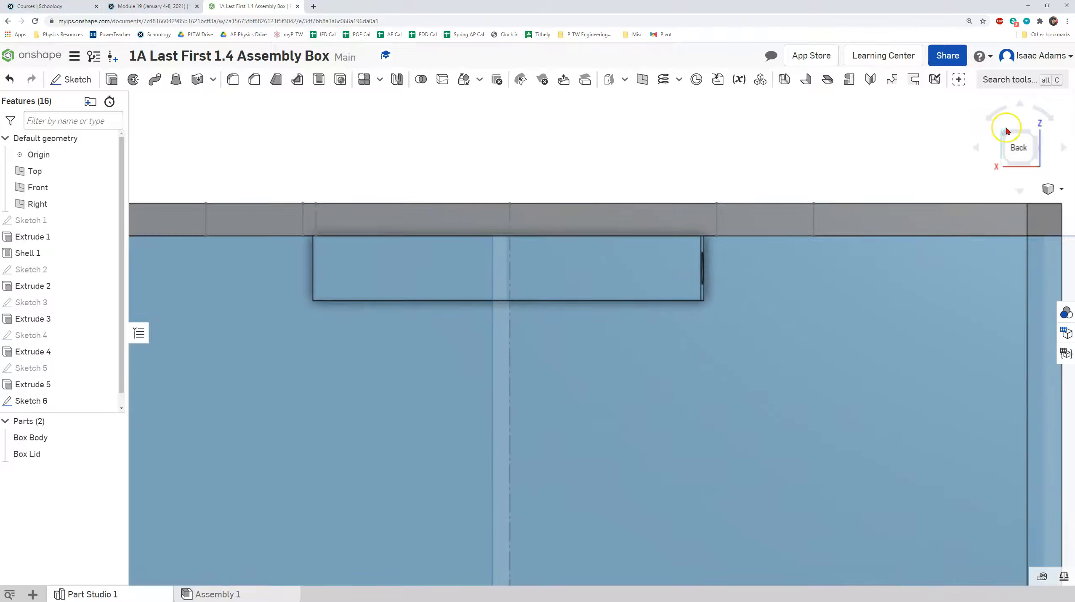
pyautogui.click(1016, 145)
pyautogui.scroll(5, 576, 128)
pyautogui.scroll(-2, 540, 240)
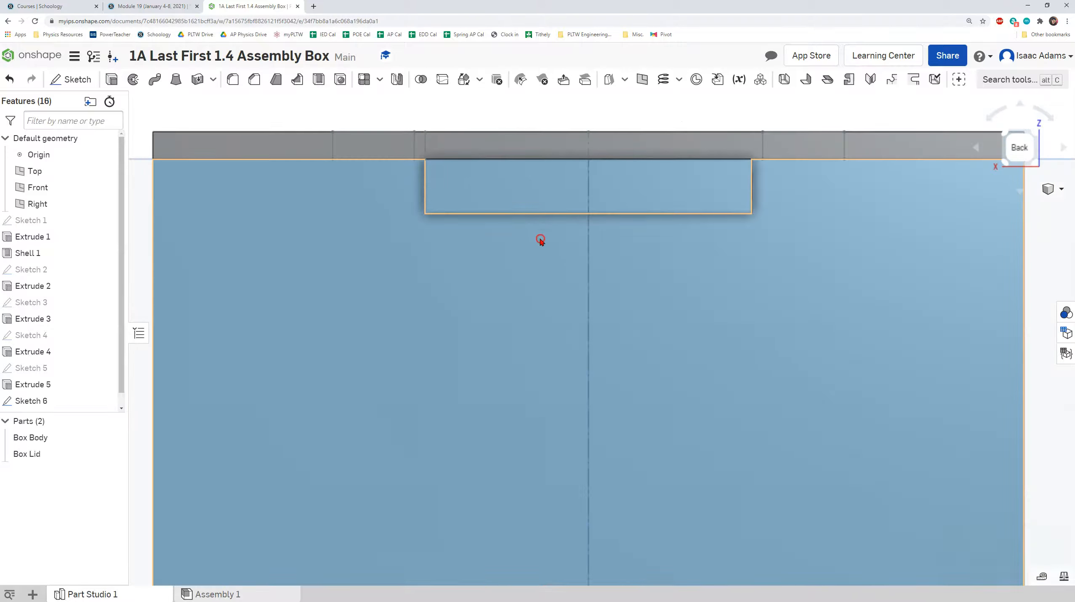
pyautogui.scroll(3, 511, 185)
pyautogui.moveTo(511, 185); pyautogui.dragTo(538, 243, button='middle')
pyautogui.moveTo(676, 220); pyautogui.dragTo(518, 209, button='middle')
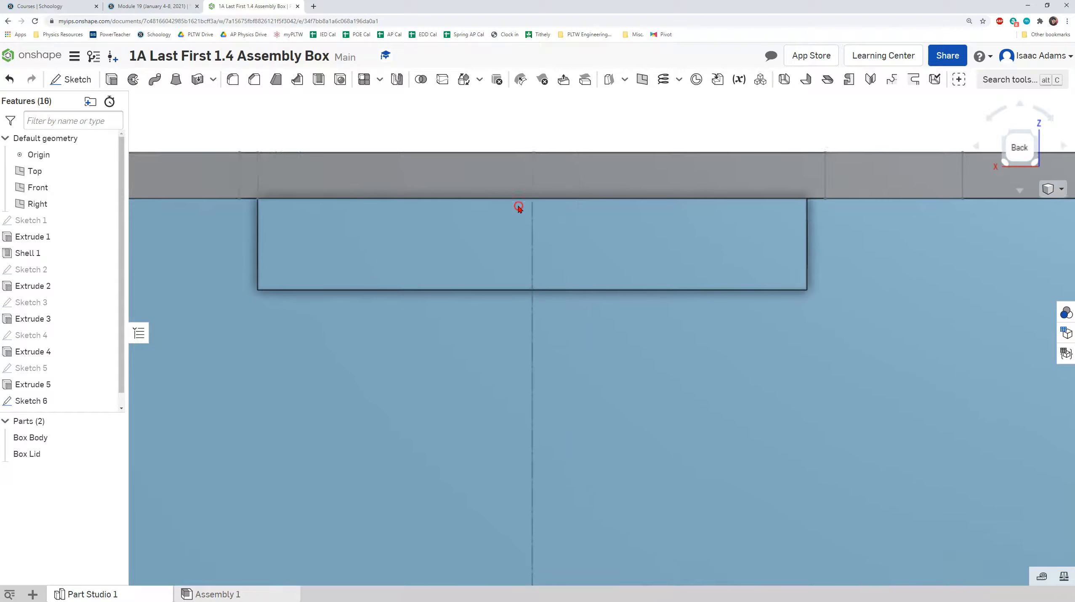
pyautogui.scroll(-3, 564, 185)
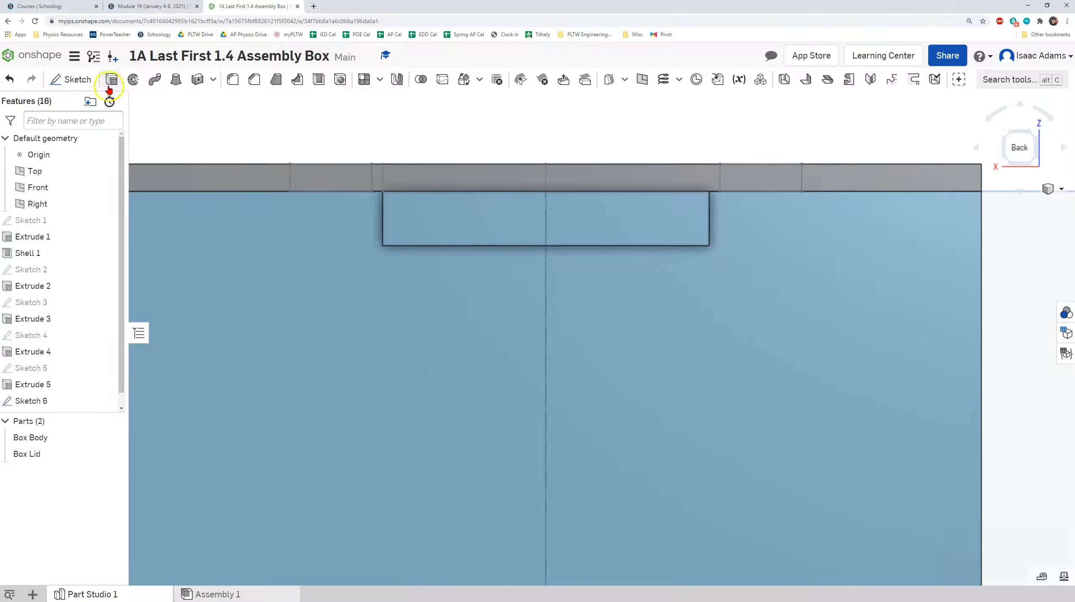
pyautogui.click(344, 180)
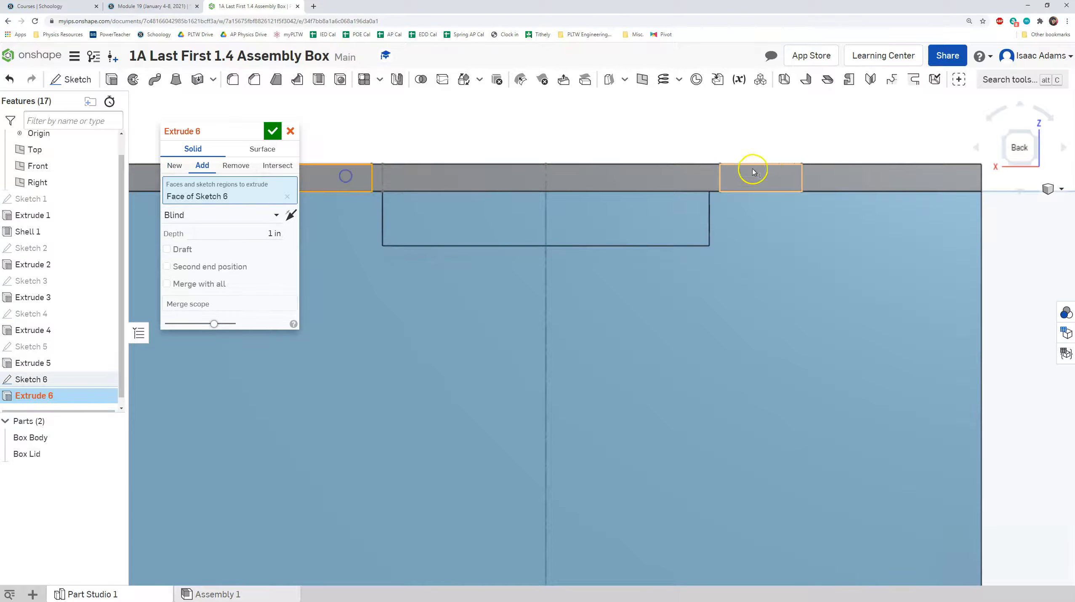
pyautogui.click(785, 173)
pyautogui.moveTo(507, 240); pyautogui.dragTo(575, 241, button='right')
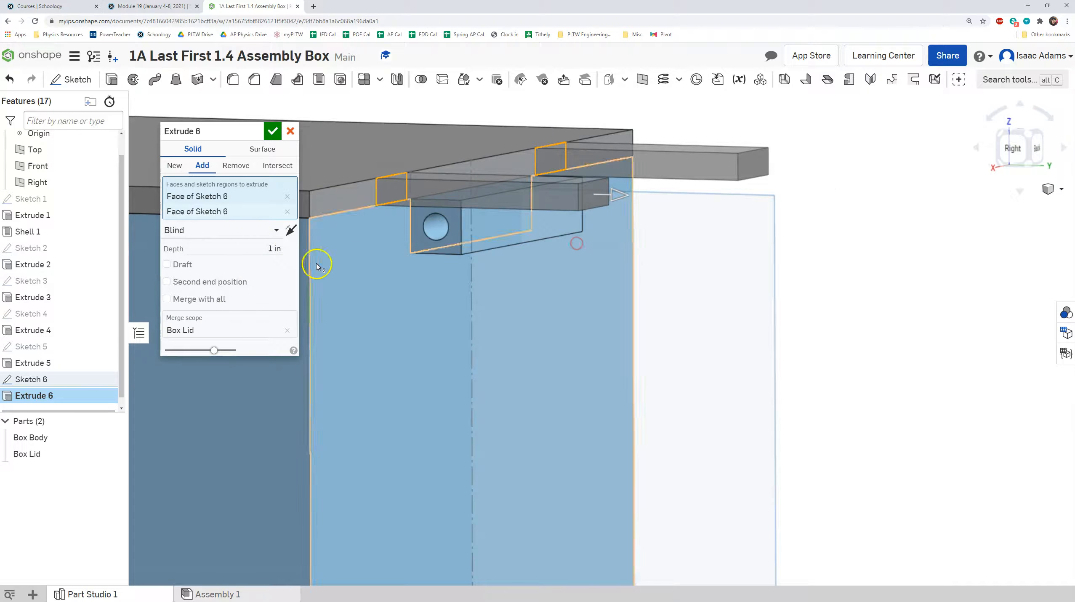
pyautogui.click(273, 248)
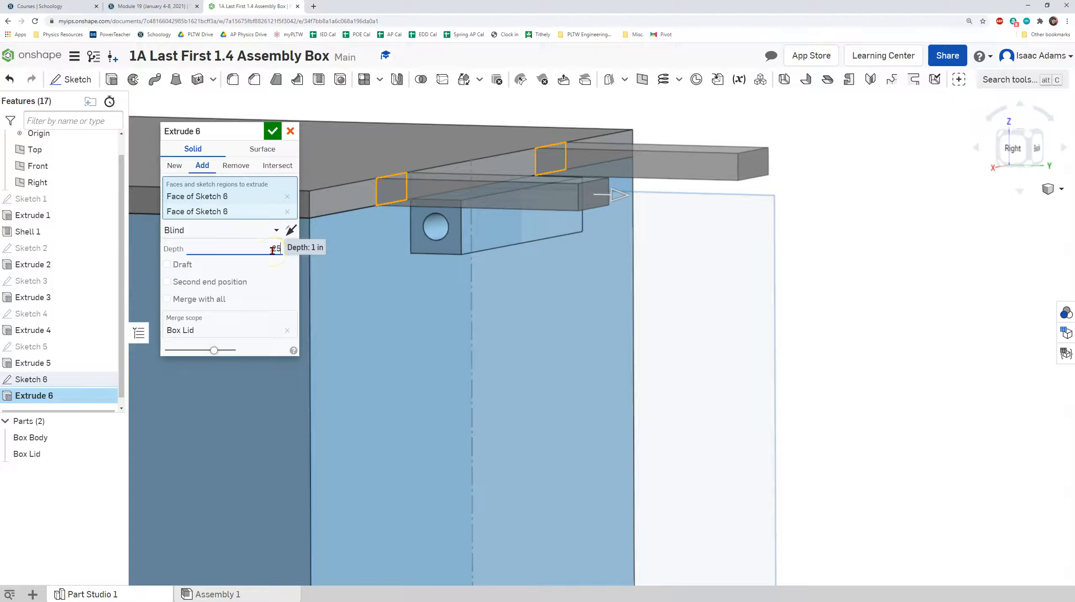
pyautogui.moveTo(403, 106); pyautogui.dragTo(424, 139, button='right')
pyautogui.click(291, 139)
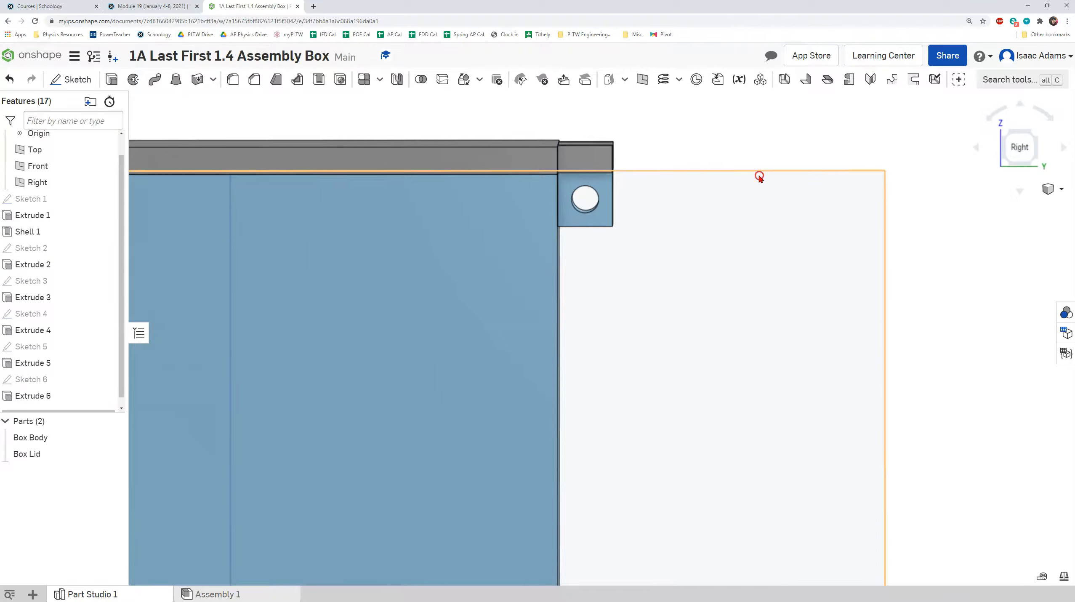
# - Start a new sketch on the underside face of the Box Lid's new hinge blocks
pyautogui.moveTo(758, 176); pyautogui.dragTo(740, 179, button='right')
pyautogui.moveTo(697, 93); pyautogui.dragTo(838, 197, button='right')
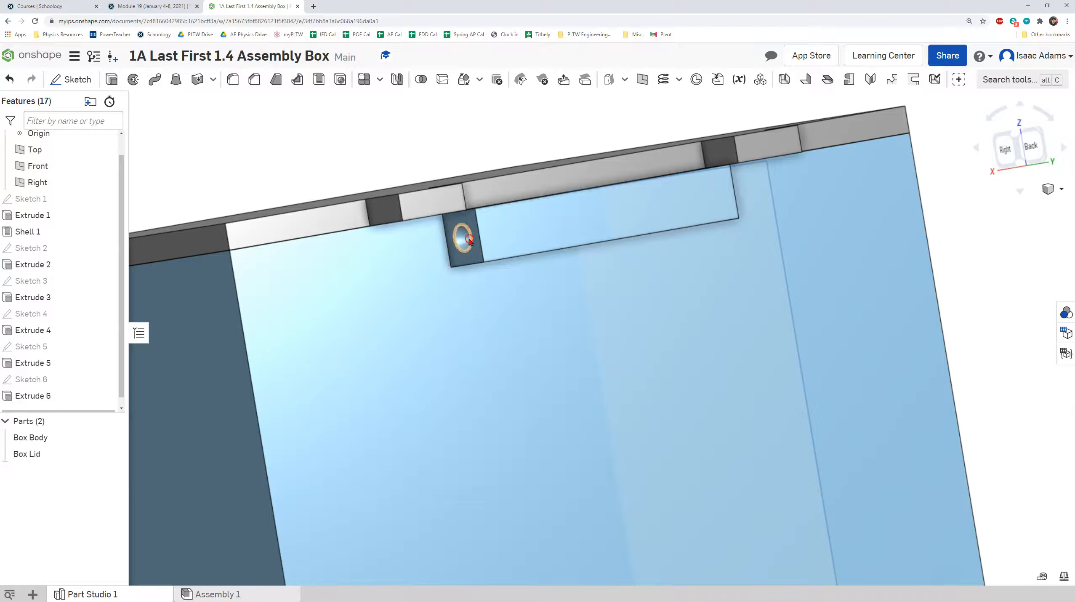
pyautogui.moveTo(468, 283); pyautogui.dragTo(493, 251, button='right')
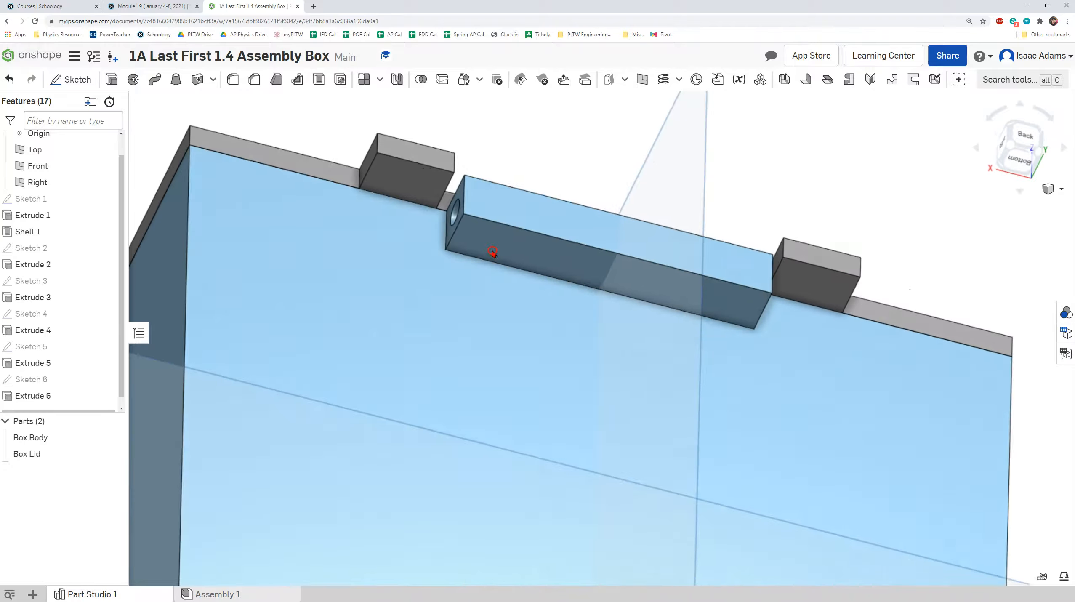
pyautogui.click(69, 79)
pyautogui.click(483, 194)
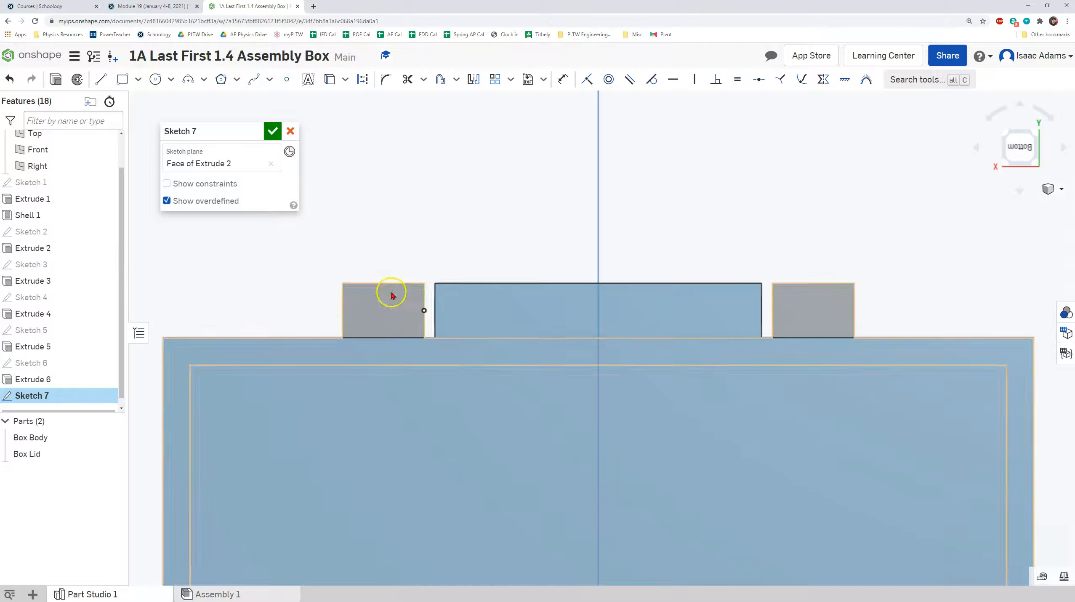
# - Draw a horizontal construction line along the base of one lid hinge block, corner to corner, and end the line
pyautogui.scroll(-5, 331, 279)
pyautogui.moveTo(360, 211); pyautogui.dragTo(357, 207, button='middle')
pyautogui.moveTo(378, 248); pyautogui.dragTo(384, 208, button='middle')
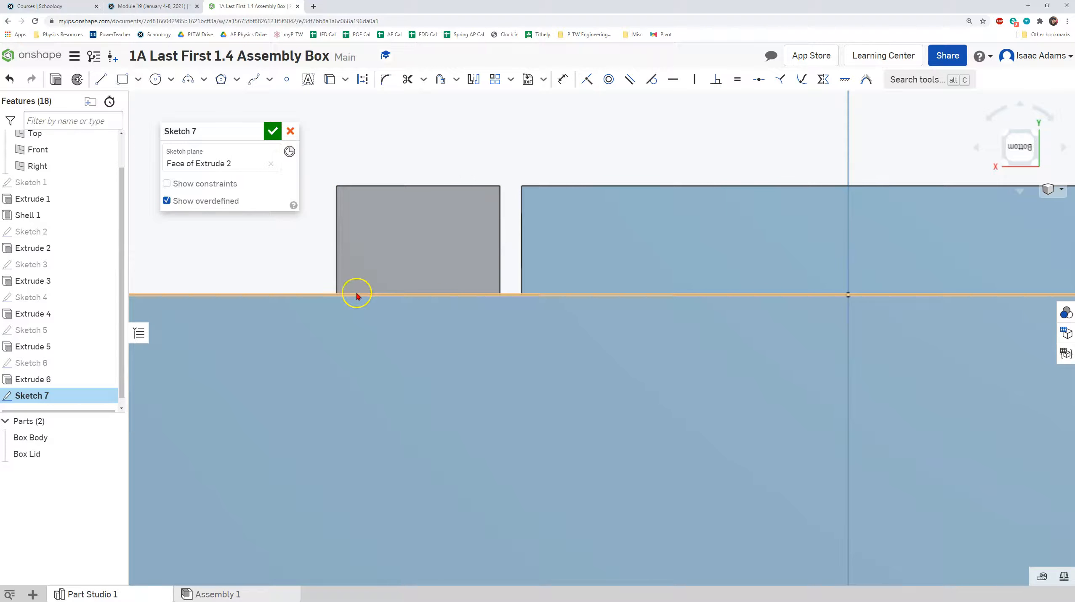
pyautogui.click(101, 80)
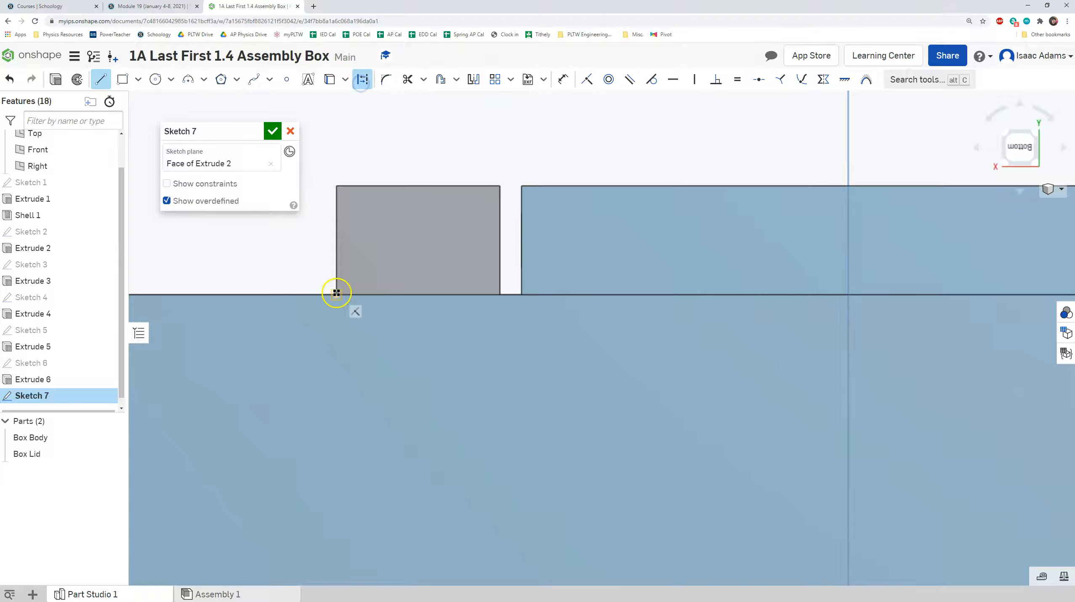
pyautogui.click(501, 295)
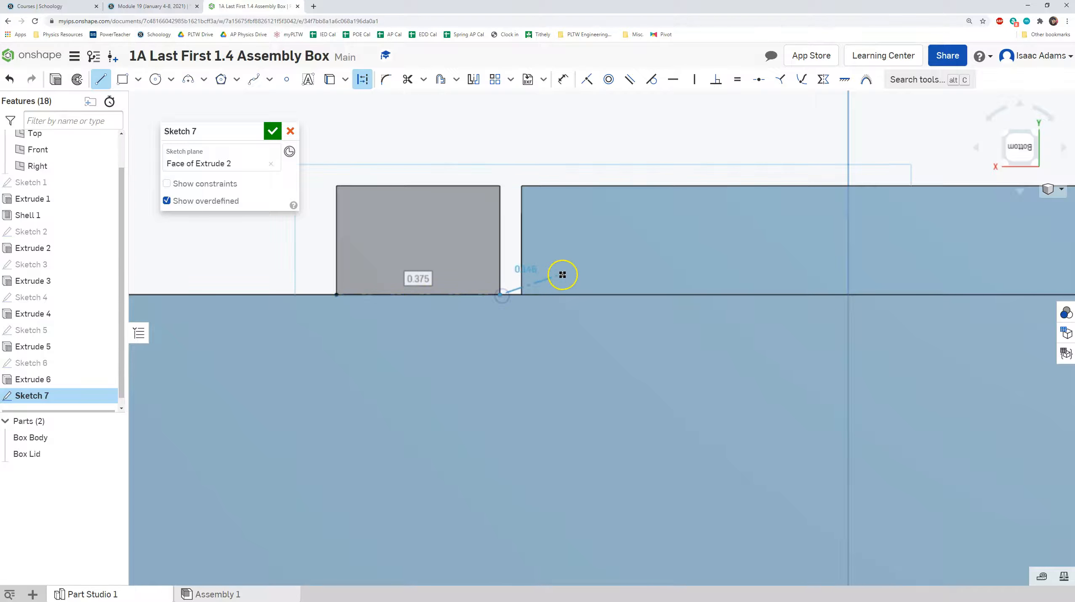
pyautogui.rightClick(562, 274)
pyautogui.click(583, 282)
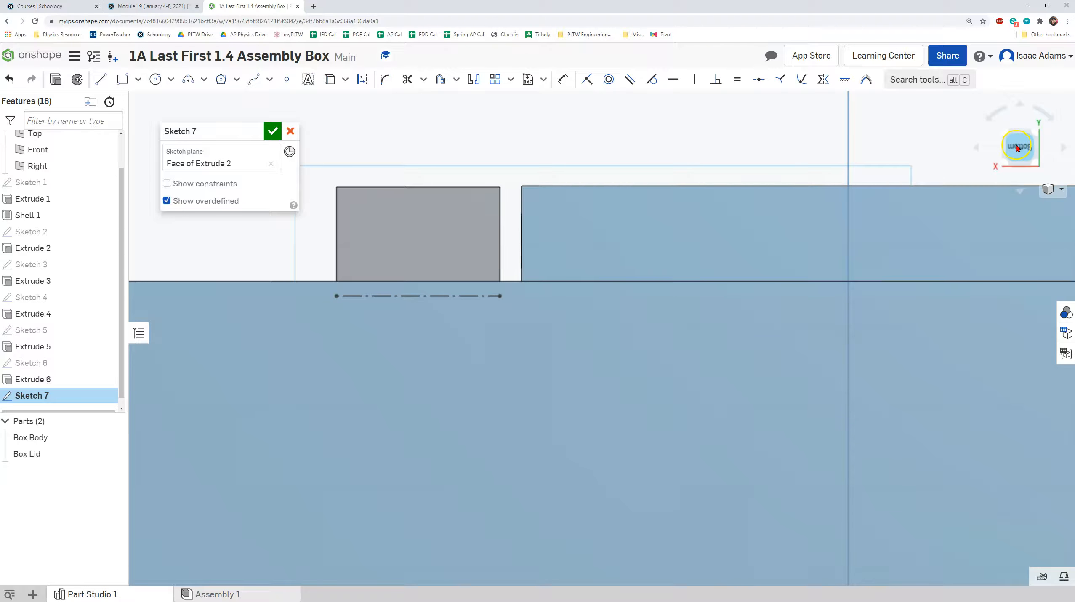
# - Sketch a corner rectangle 0.375 in wide and about 0.21 in deep from the lid hinge block's outer corner toward its base
pyautogui.moveTo(601, 265); pyautogui.dragTo(606, 269, button='right')
pyautogui.press('n')
pyautogui.scroll(1, 596, 231)
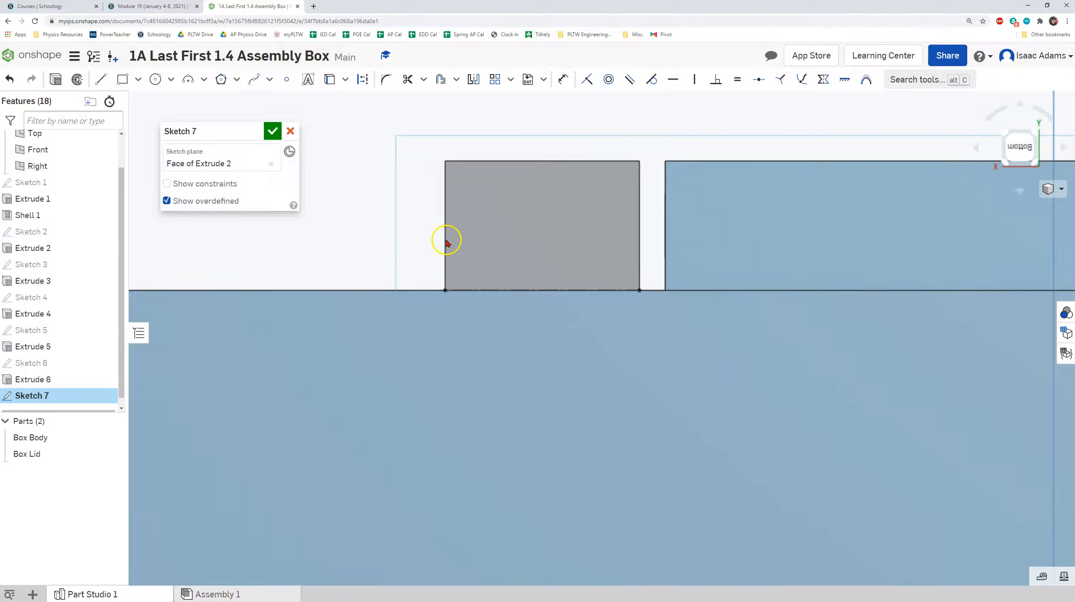
pyautogui.click(122, 79)
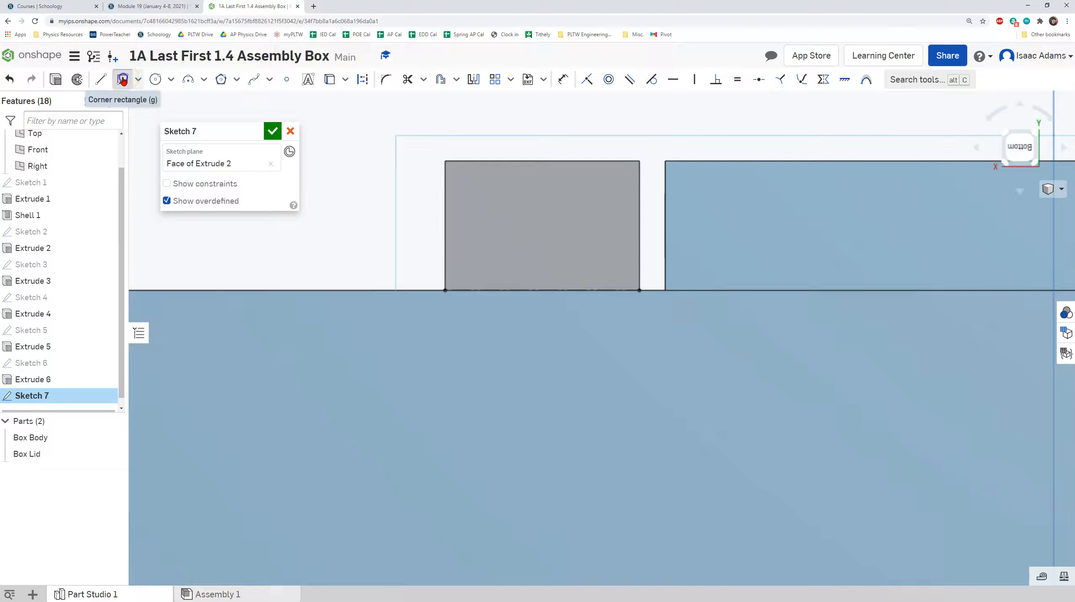
pyautogui.moveTo(445, 161); pyautogui.dragTo(638, 271)
pyautogui.click(639, 271)
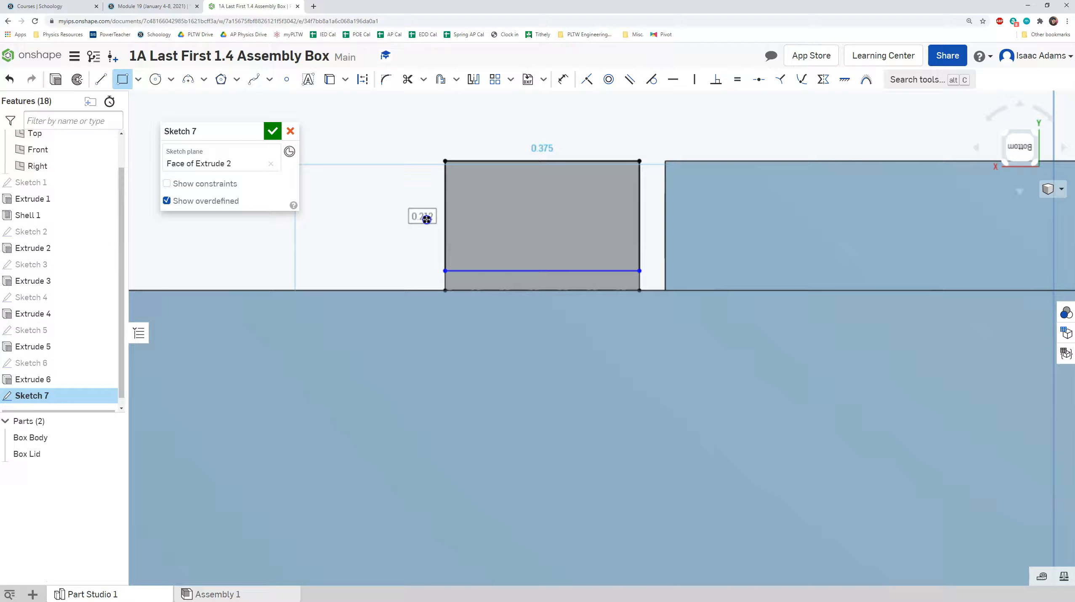
# - Dimension the rectangle's depth from the block's outer edge as 0.2 in, and finish the sketch
pyautogui.press('d')
pyautogui.click(465, 162)
pyautogui.click(461, 270)
pyautogui.click(409, 234)
pyautogui.write('0.2')
pyautogui.press('Return')
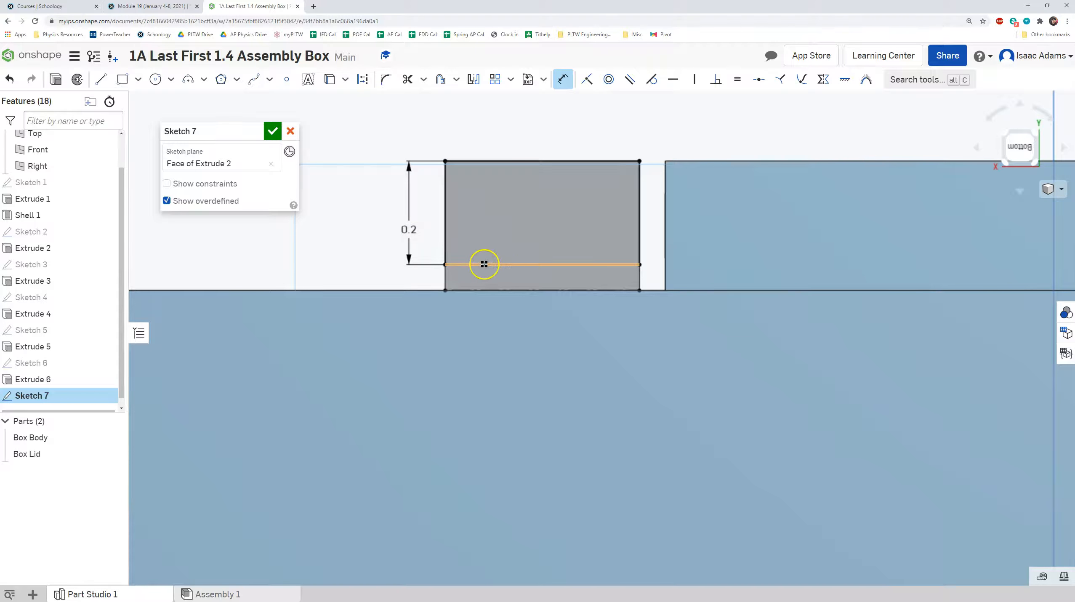
pyautogui.moveTo(485, 258); pyautogui.dragTo(512, 267, button='right')
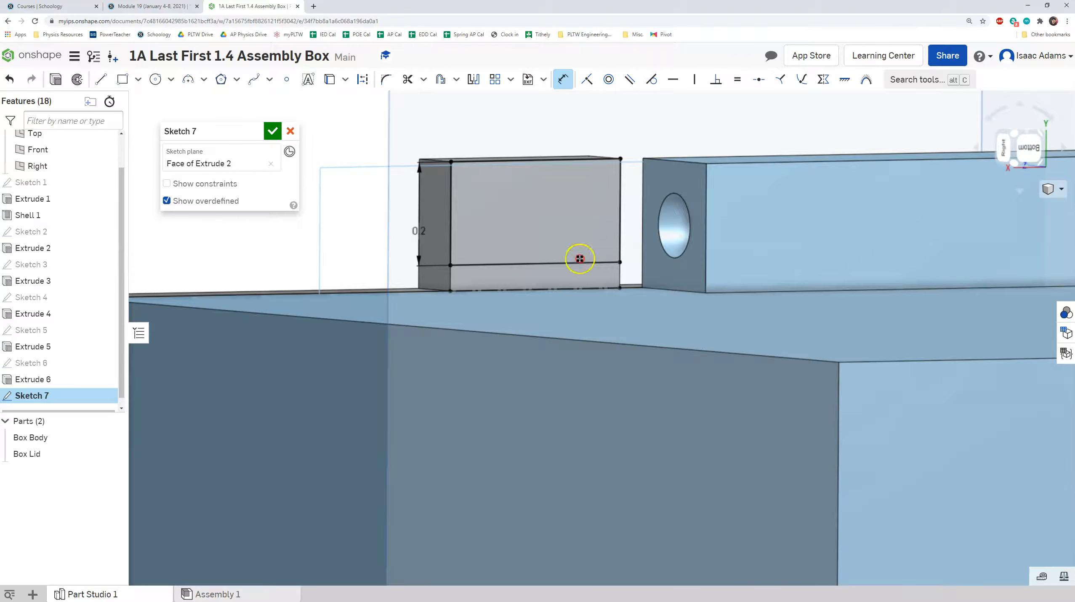
pyautogui.moveTo(629, 326); pyautogui.dragTo(626, 293, button='right')
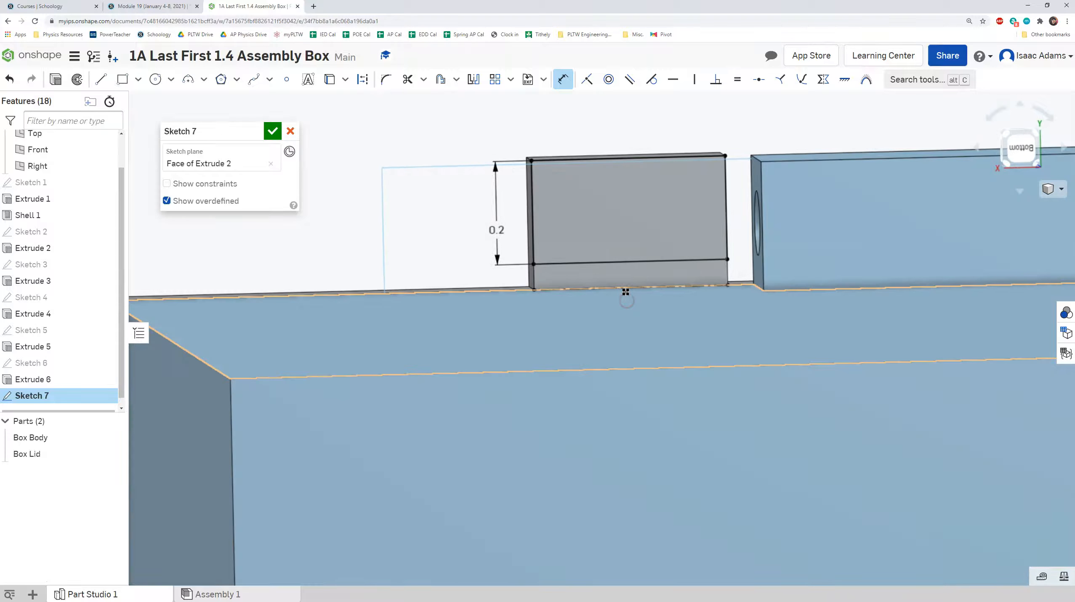
pyautogui.click(268, 134)
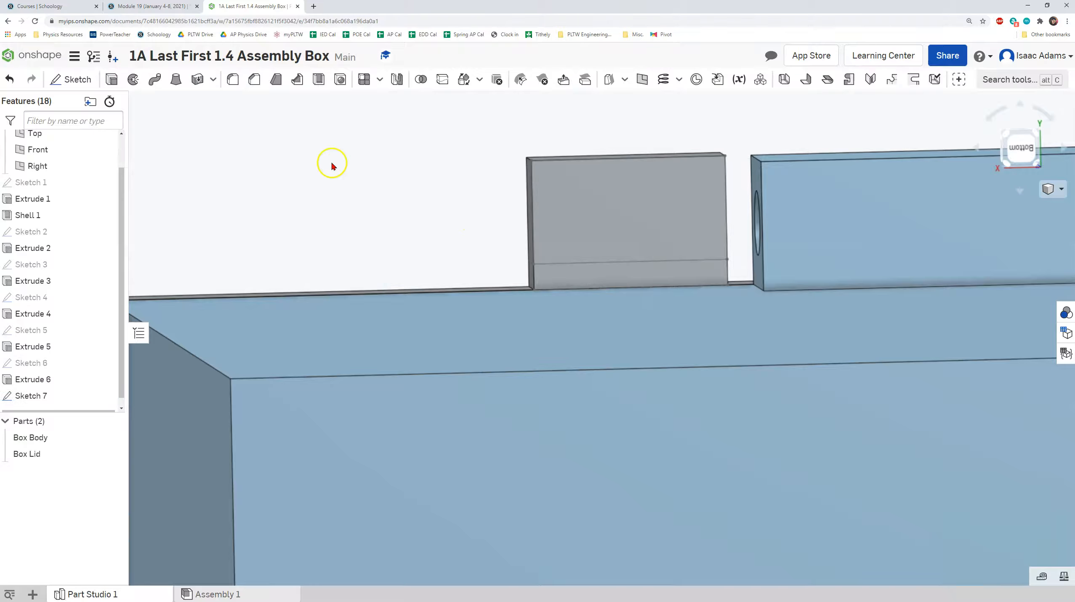
# - Reopen the lid hinge sketch and draw a centred construction line about 3.6 in long from the front edge's midpoint past the hinge blocks
pyautogui.scroll(-3, 333, 166)
pyautogui.doubleClick(71, 395)
pyautogui.moveTo(623, 254); pyautogui.dragTo(648, 232, button='right')
pyautogui.click(1012, 147)
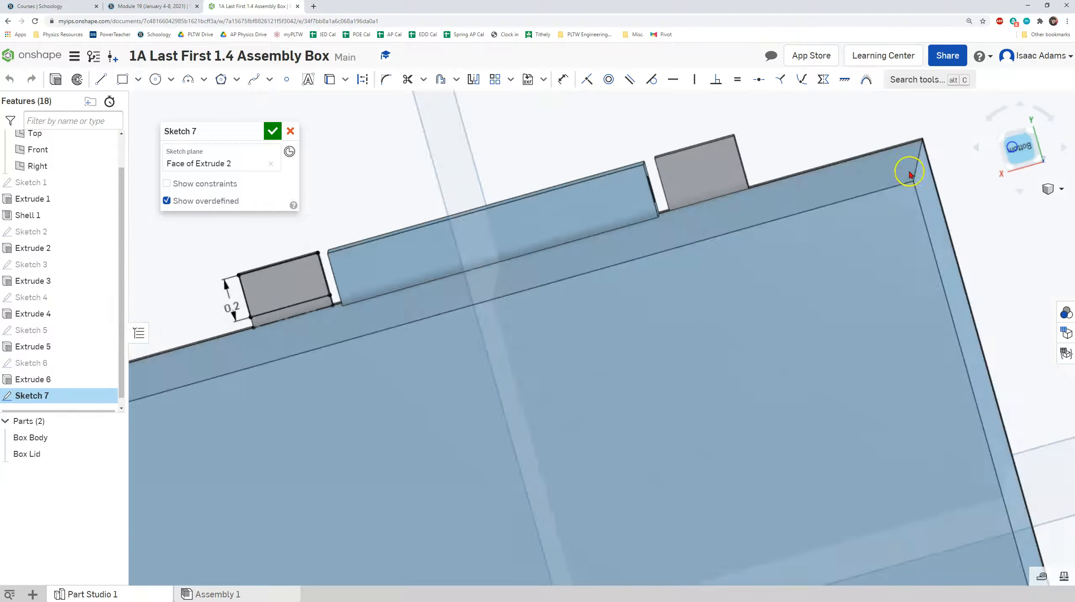
pyautogui.scroll(3, 686, 392)
pyautogui.moveTo(568, 481); pyautogui.dragTo(607, 318, button='middle')
pyautogui.scroll(1, 606, 318)
pyautogui.scroll(-4, 606, 315)
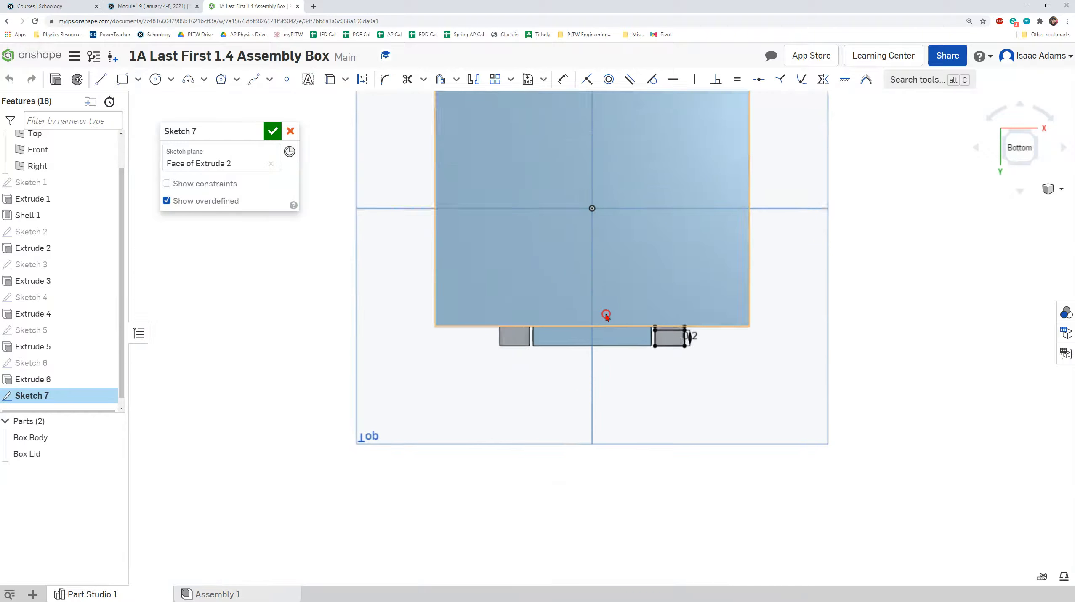
pyautogui.scroll(-2, 605, 315)
pyautogui.click(100, 80)
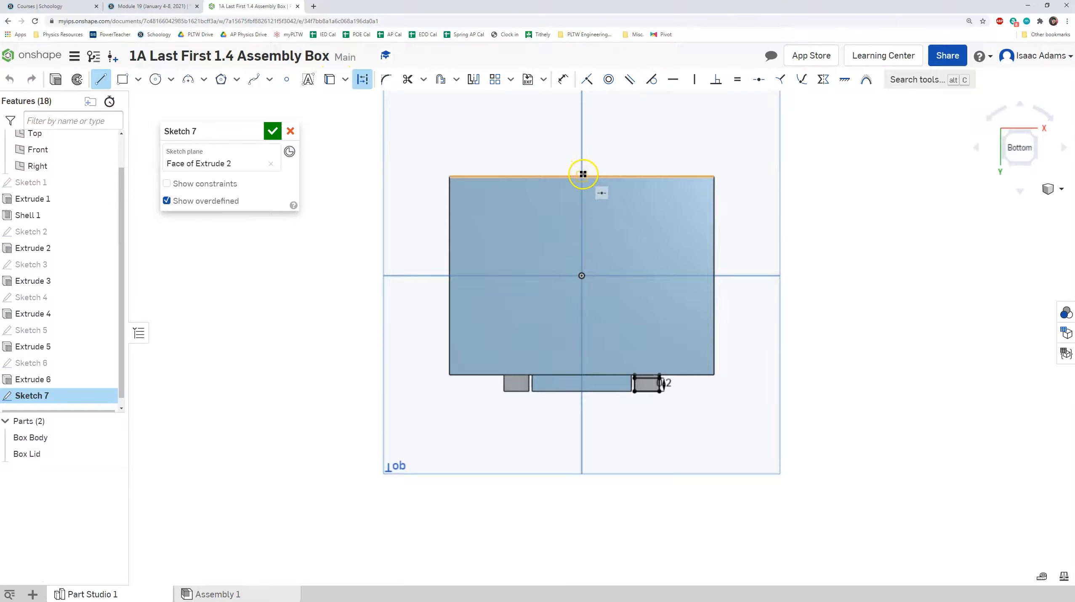
pyautogui.moveTo(582, 176); pyautogui.dragTo(581, 415)
pyautogui.rightClick(620, 415)
pyautogui.click(653, 230)
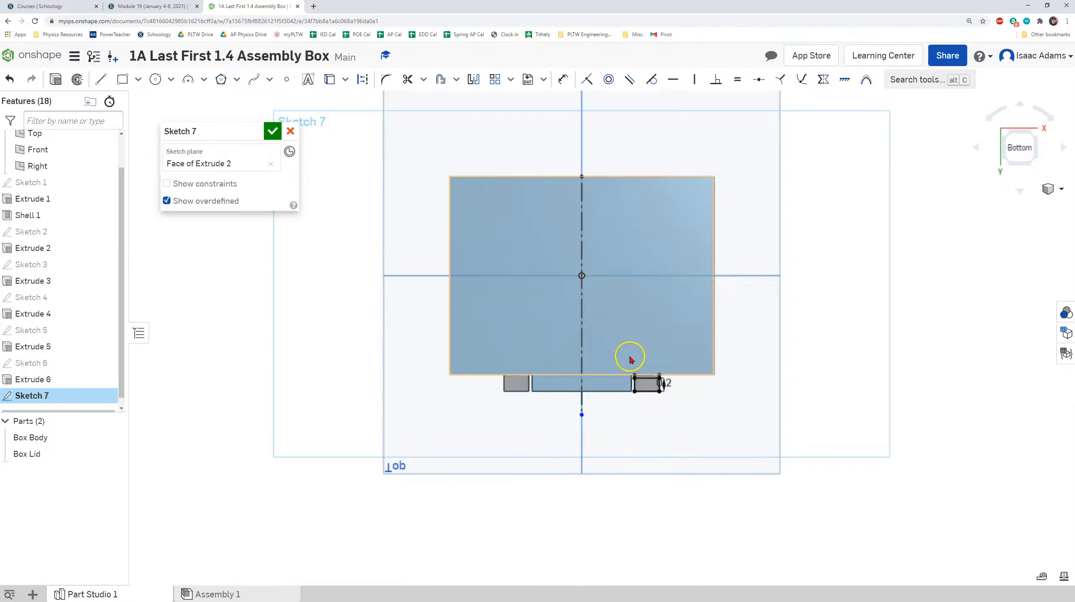
# - Mirror the dimensioned rectangle's lines across the construction line onto the other lid hinge block, and finish the sketch
pyautogui.scroll(6, 611, 358)
pyautogui.moveTo(561, 361); pyautogui.dragTo(592, 235, button='middle')
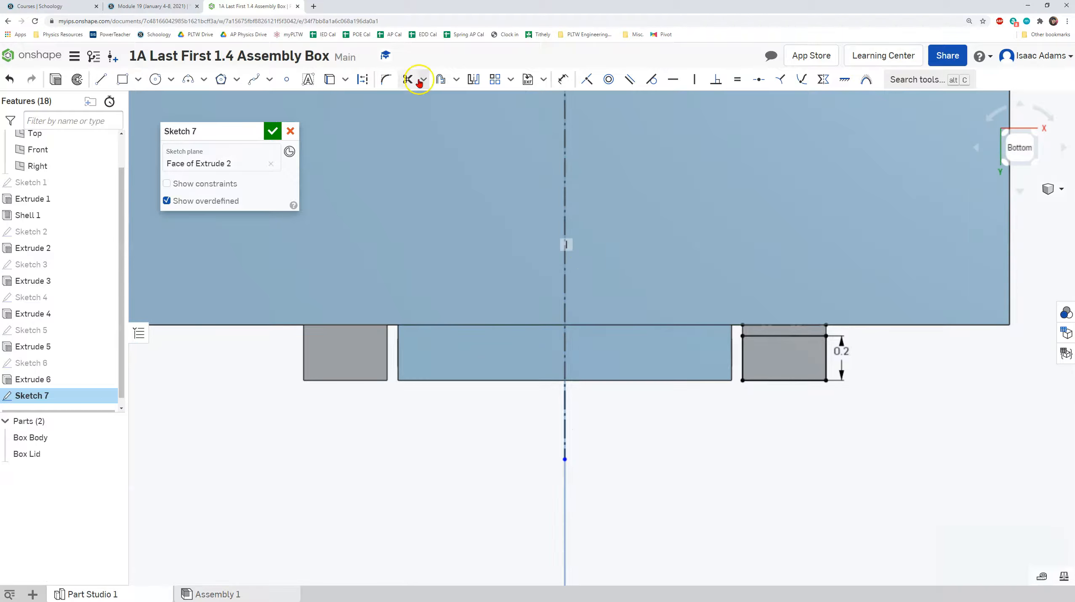
pyautogui.click(474, 80)
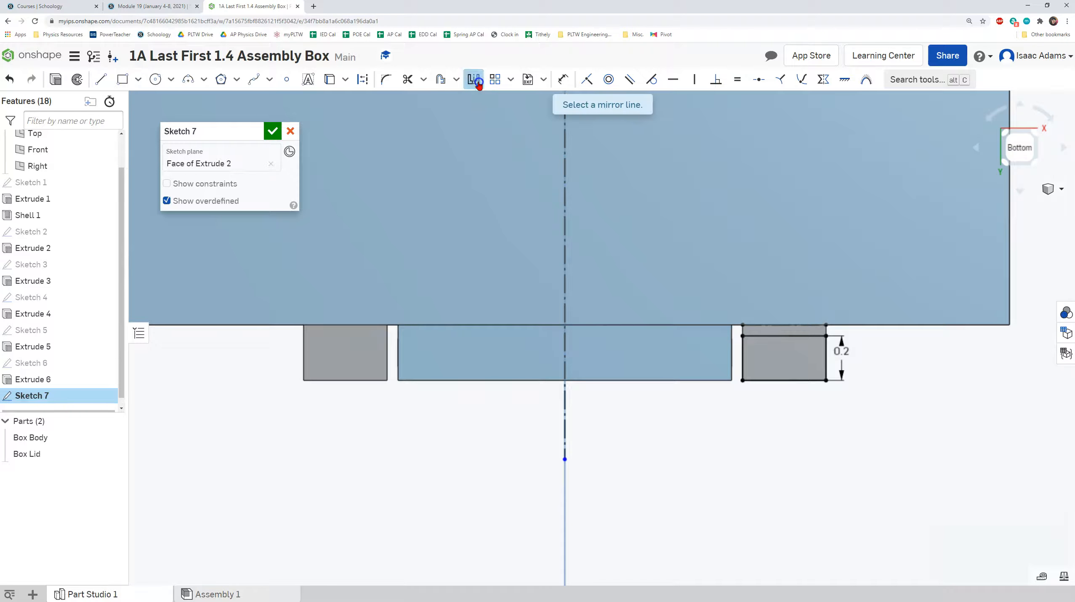
pyautogui.click(565, 325)
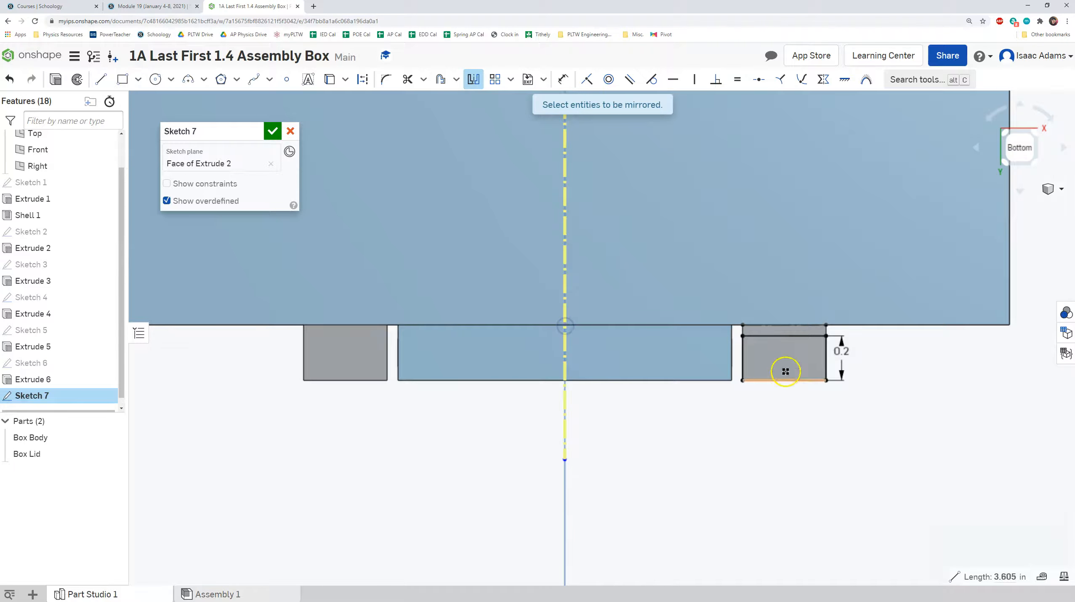
pyautogui.click(803, 336)
pyautogui.click(794, 381)
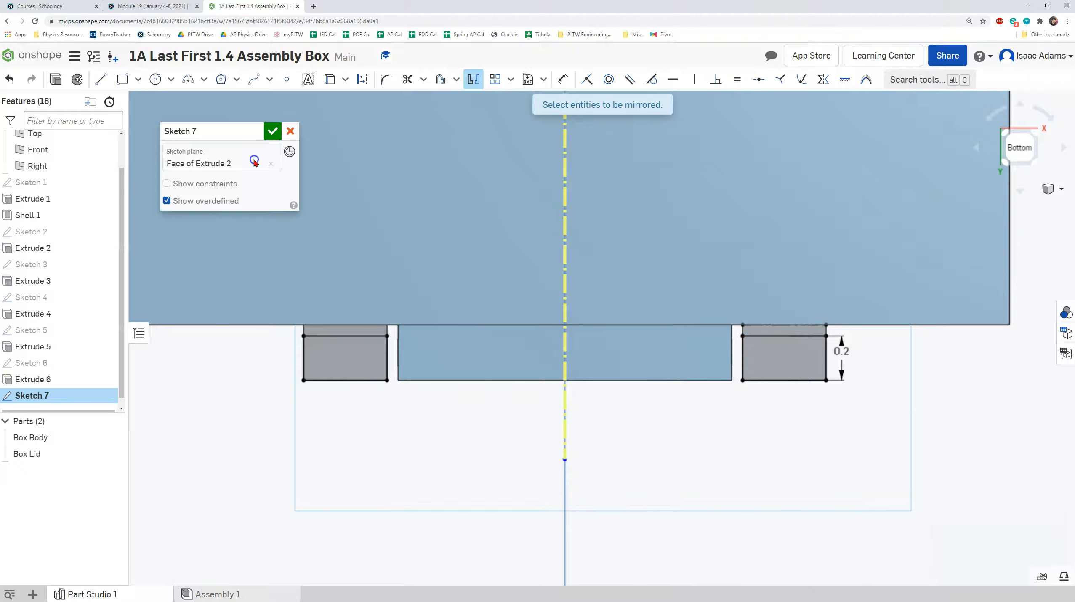
pyautogui.click(272, 134)
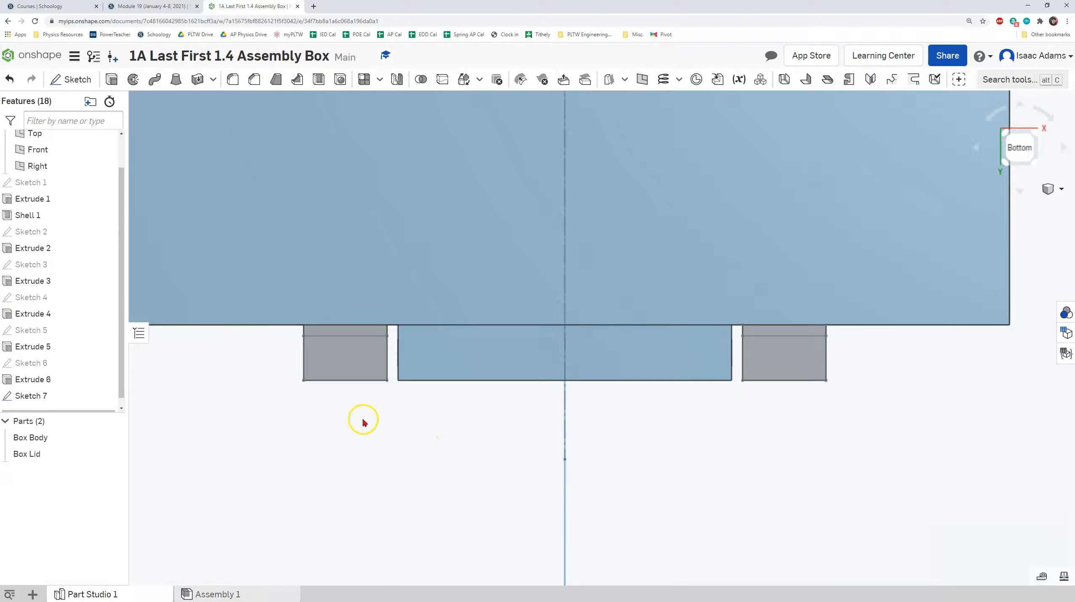
# - Extrude both hinge block rectangles 0.25 in toward the box's height, adding them to the Box Lid
pyautogui.click(112, 80)
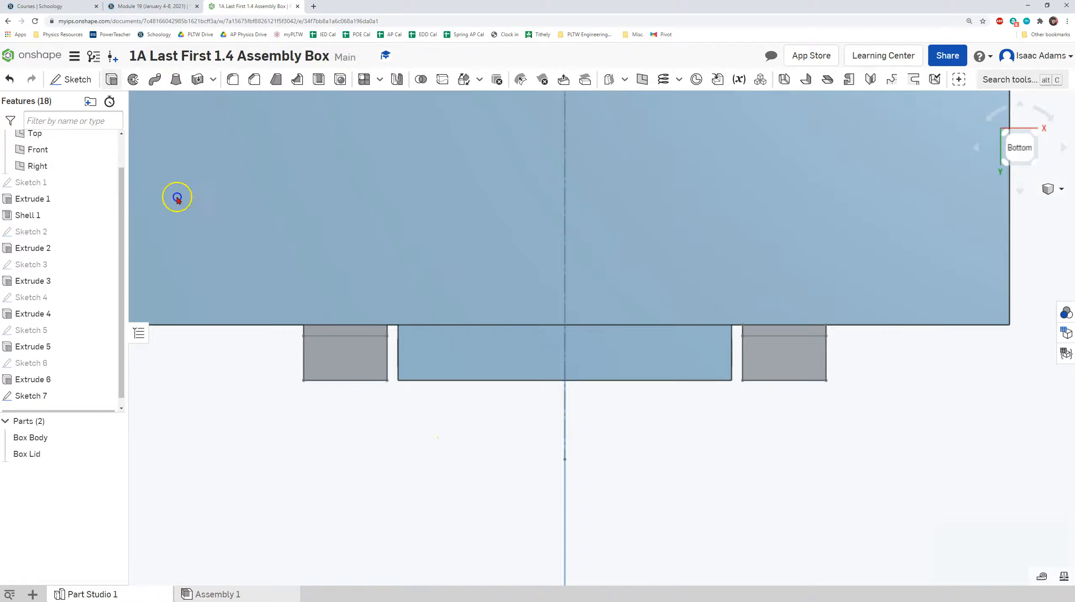
pyautogui.click(351, 354)
pyautogui.click(748, 371)
pyautogui.moveTo(291, 271); pyautogui.dragTo(535, 391, button='right')
pyautogui.moveTo(295, 408); pyautogui.dragTo(406, 417, button='right')
pyautogui.click(270, 246)
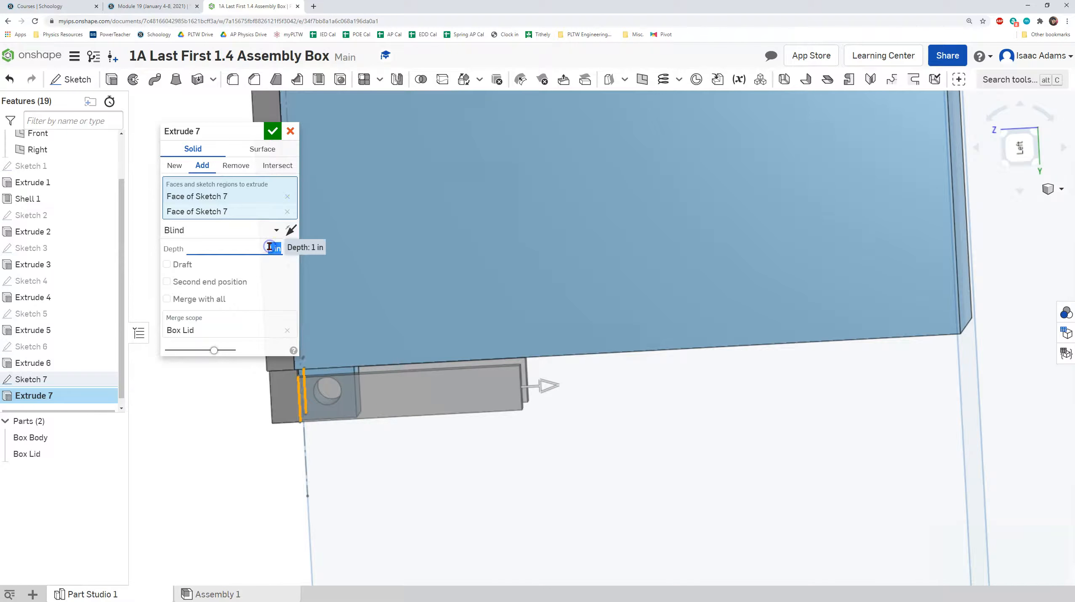
pyautogui.click(412, 473)
pyautogui.moveTo(421, 435); pyautogui.dragTo(420, 433, button='right')
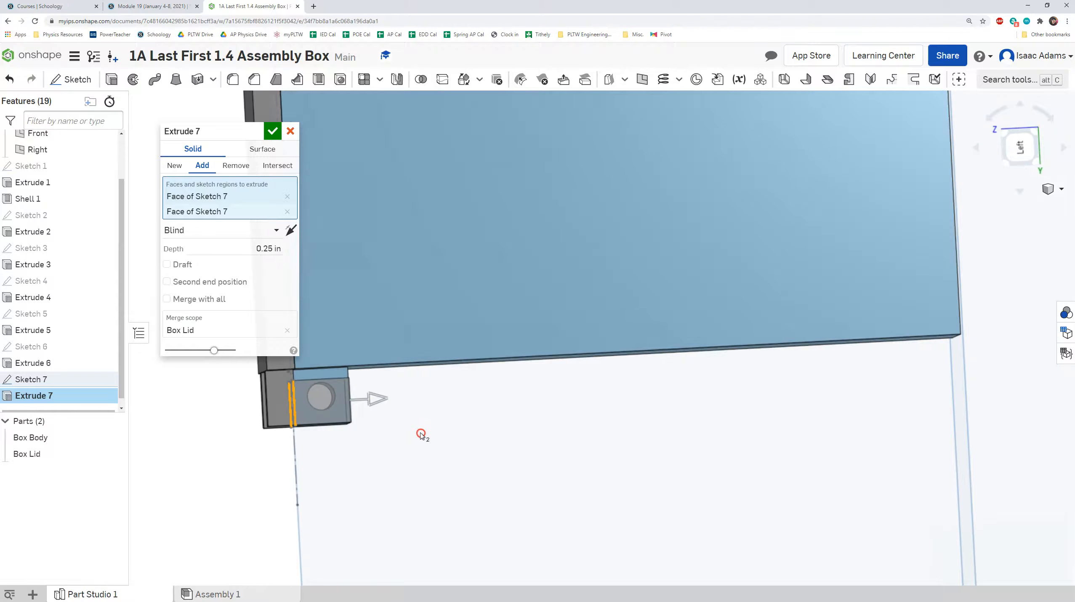
pyautogui.click(272, 133)
# - Sketch a circle 1/8 in in diameter on the outer side face of one lid hinge block
pyautogui.moveTo(425, 389)
pyautogui.mouseDown(button='right')
pyautogui.moveTo(463, 439)
pyautogui.moveTo(427, 325)
pyautogui.moveTo(521, 412)
pyautogui.moveTo(518, 364)
pyautogui.moveTo(516, 469)
pyautogui.moveTo(463, 481)
pyautogui.mouseUp(button='right')
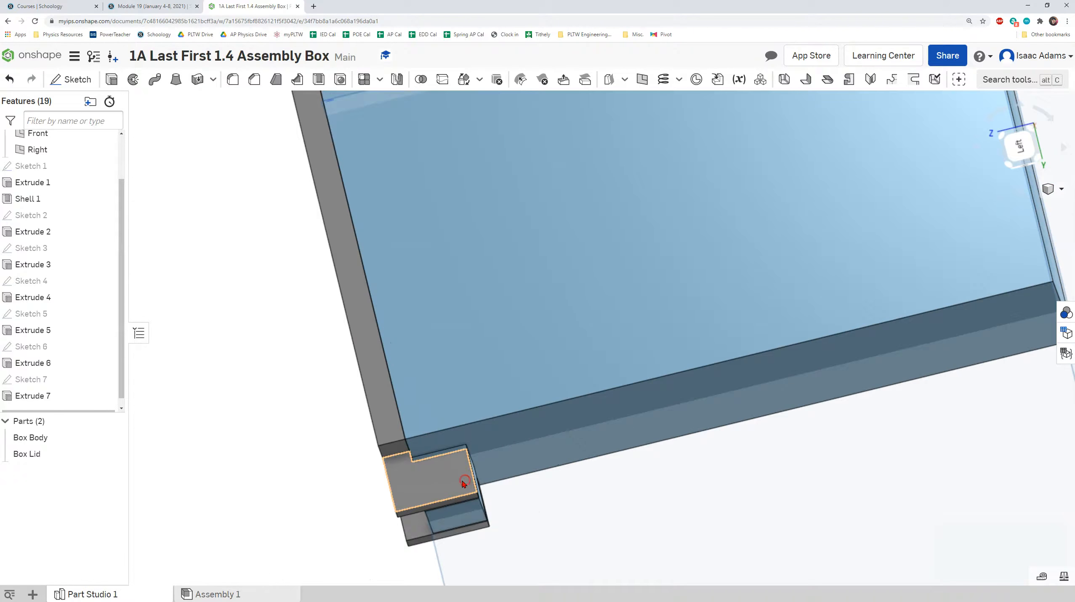
pyautogui.click(67, 79)
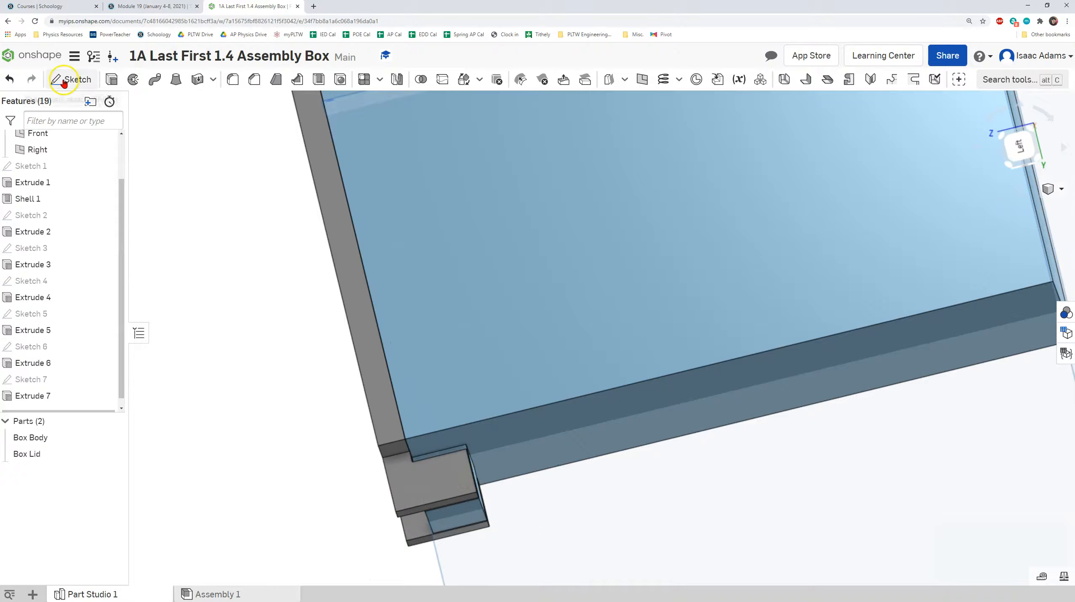
pyautogui.click(447, 486)
pyautogui.moveTo(492, 492)
pyautogui.mouseDown(button='right')
pyautogui.moveTo(480, 444)
pyautogui.moveTo(423, 461)
pyautogui.mouseUp(button='right')
pyautogui.press('n')
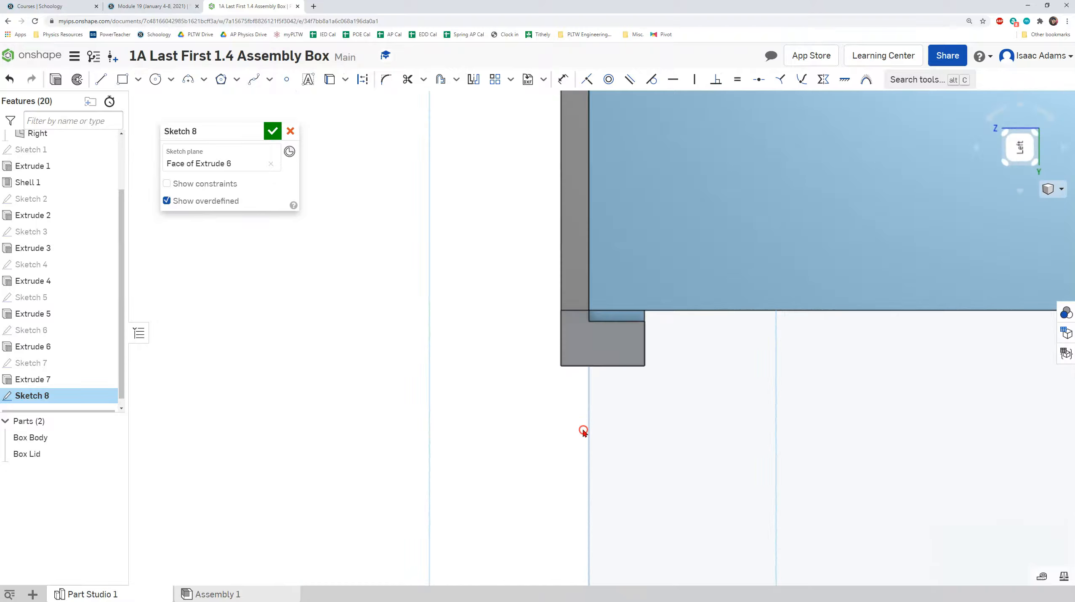
pyautogui.scroll(3, 674, 339)
pyautogui.click(156, 79)
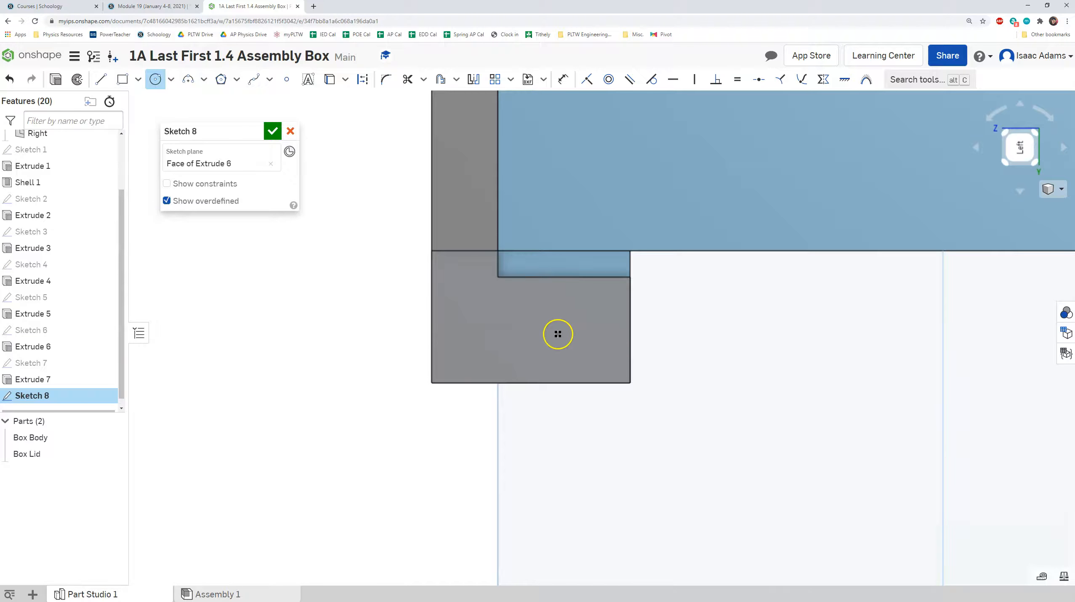
pyautogui.click(589, 315)
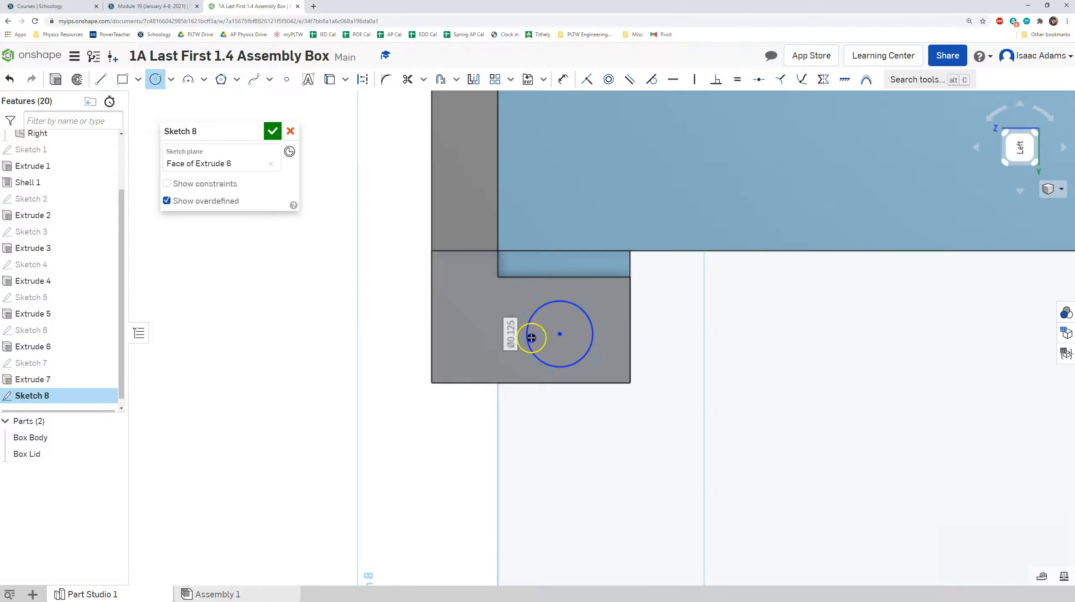
pyautogui.write('1/8')
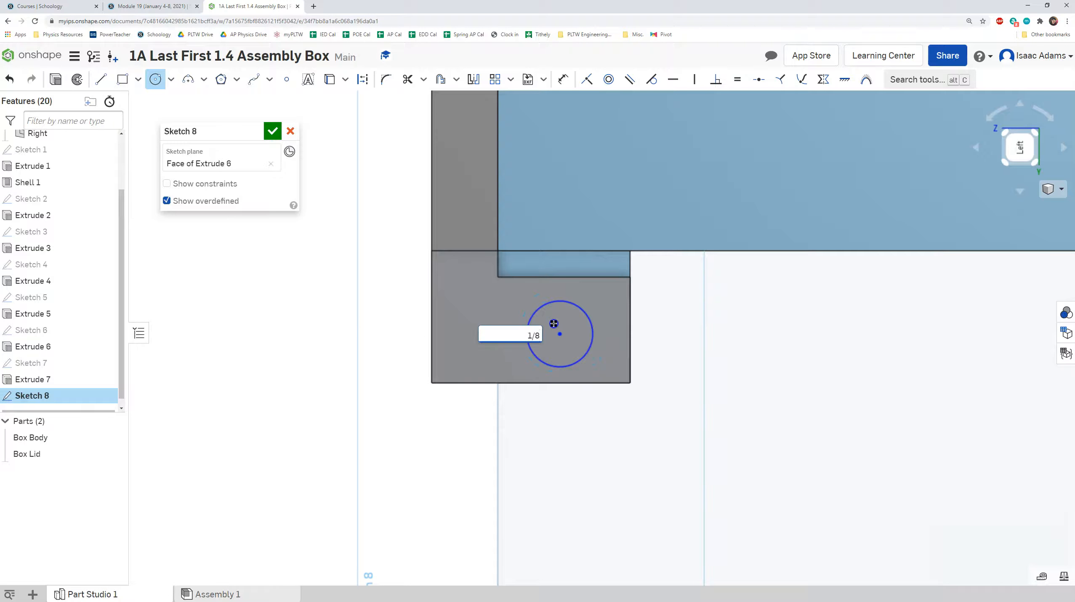
pyautogui.press('Return')
# - Make the circle concentric with the existing hole in the Box Body's hinge block, and finish the sketch
pyautogui.moveTo(768, 314); pyautogui.dragTo(747, 300, button='right')
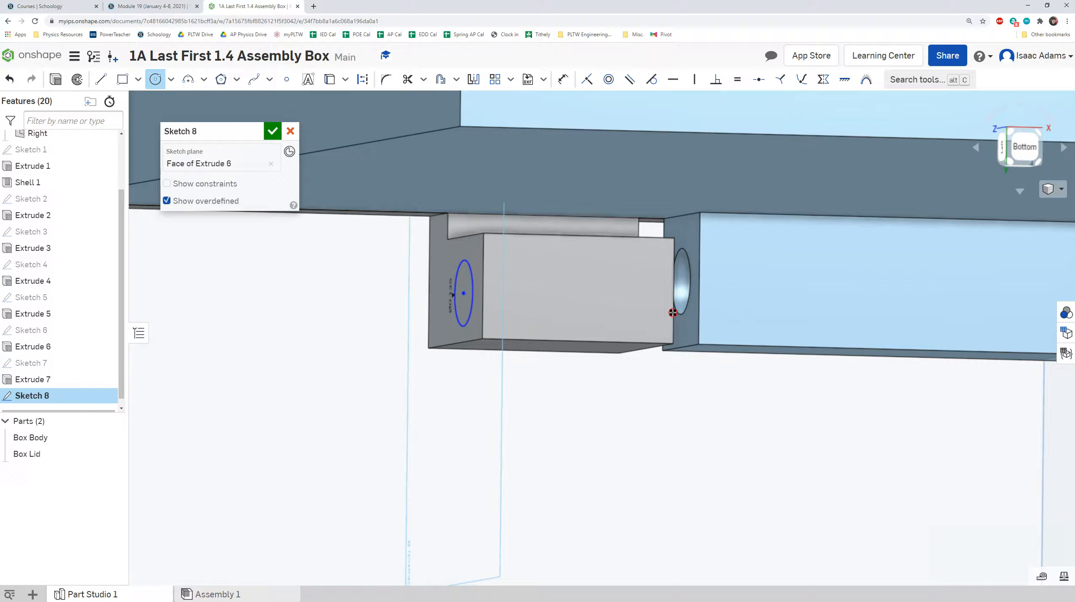
pyautogui.click(609, 79)
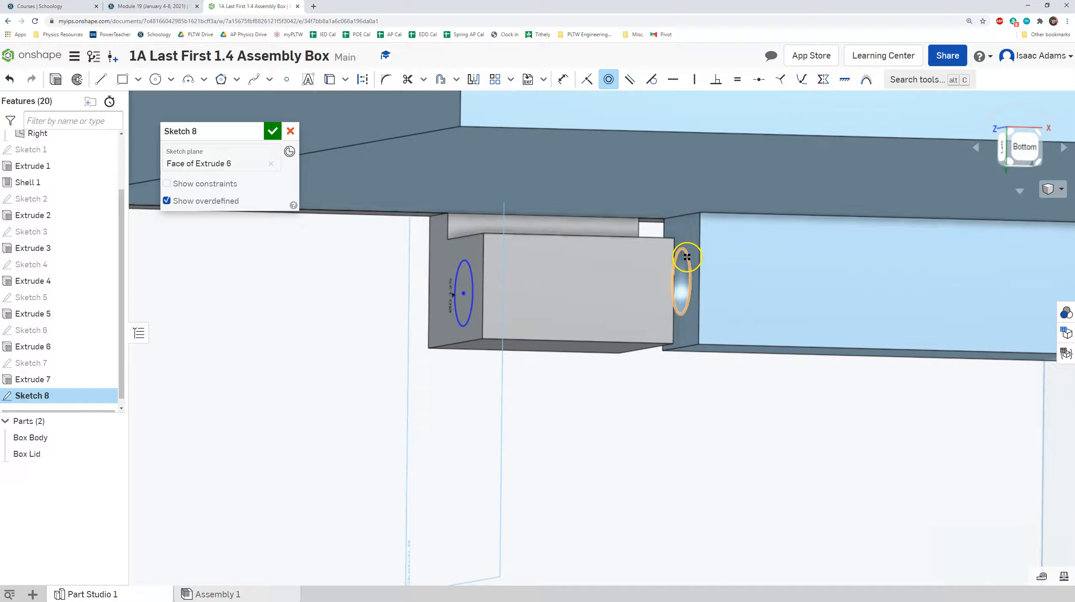
pyautogui.click(686, 257)
pyautogui.click(469, 278)
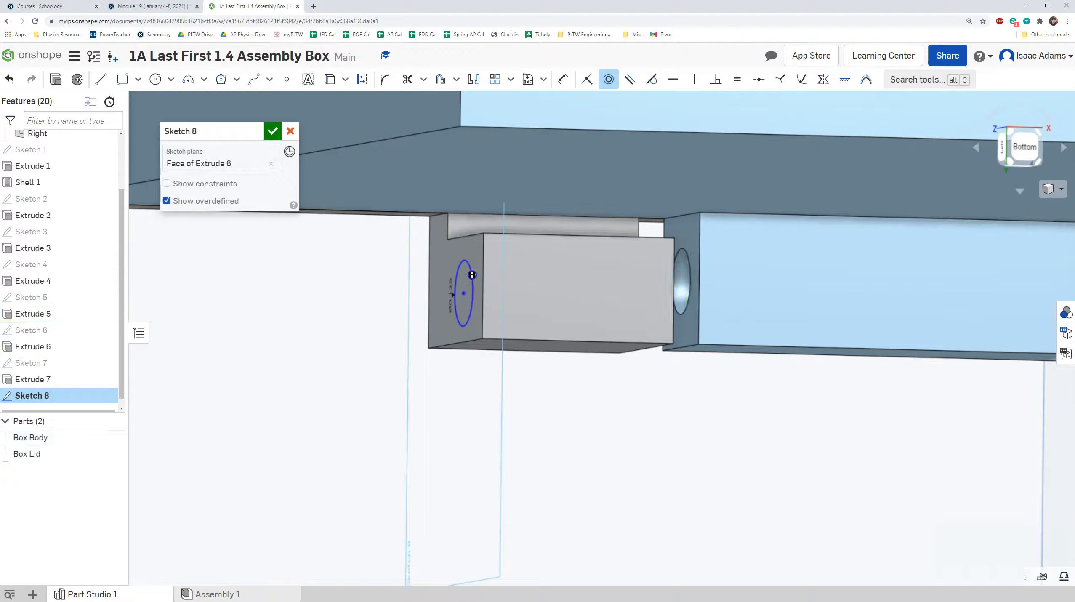
pyautogui.moveTo(487, 284); pyautogui.dragTo(538, 280, button='right')
pyautogui.click(441, 298)
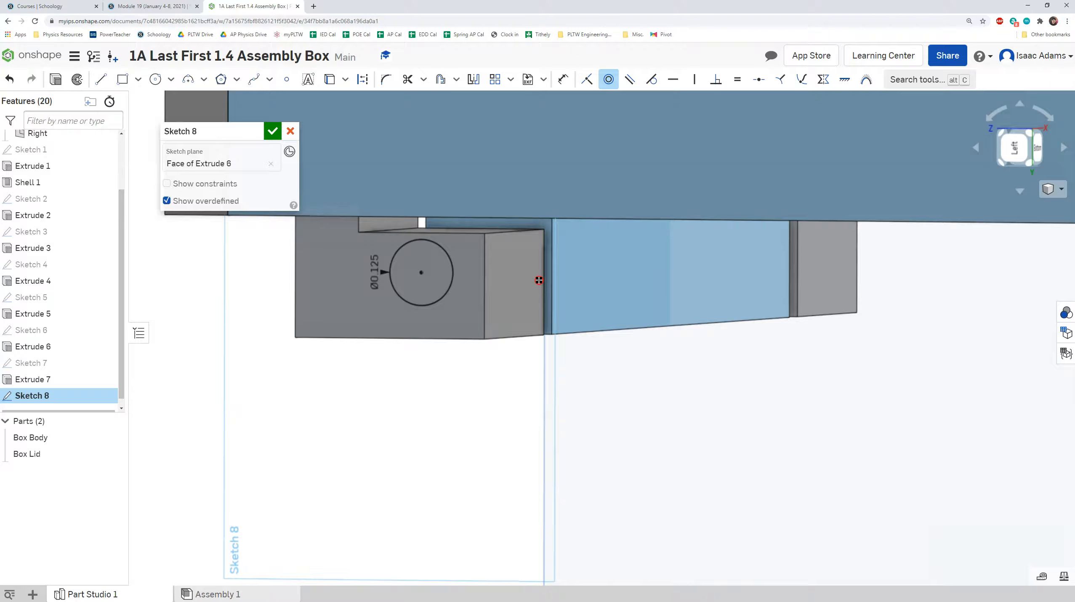
pyautogui.click(274, 132)
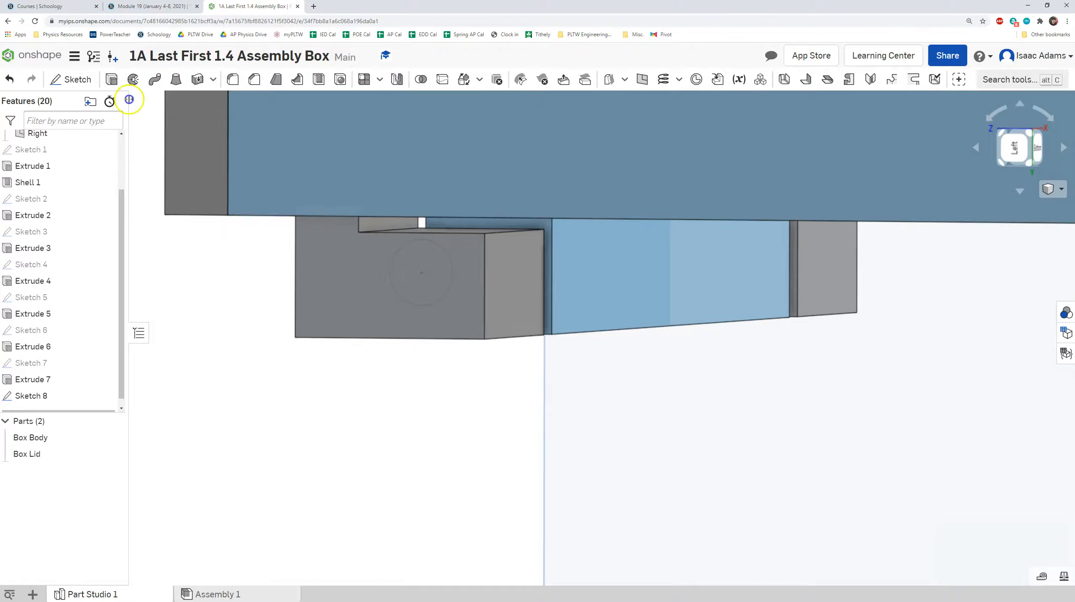
# - Cut the circle through all with a Remove extrude to make the pin hole in the lid hinge blocks
pyautogui.click(111, 80)
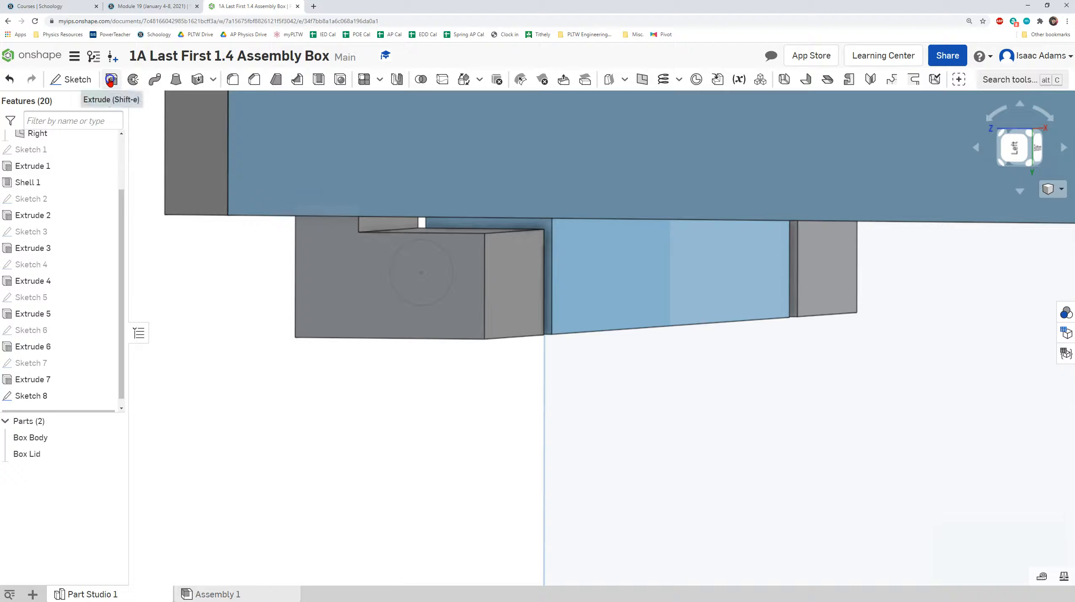
pyautogui.click(436, 287)
pyautogui.click(238, 166)
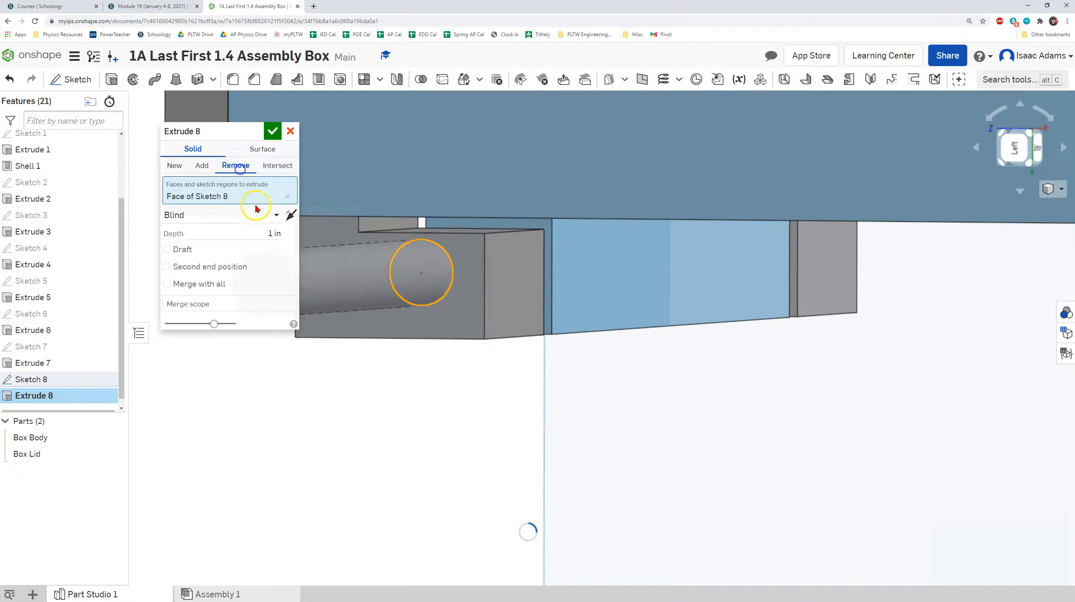
pyautogui.click(271, 236)
pyautogui.click(268, 219)
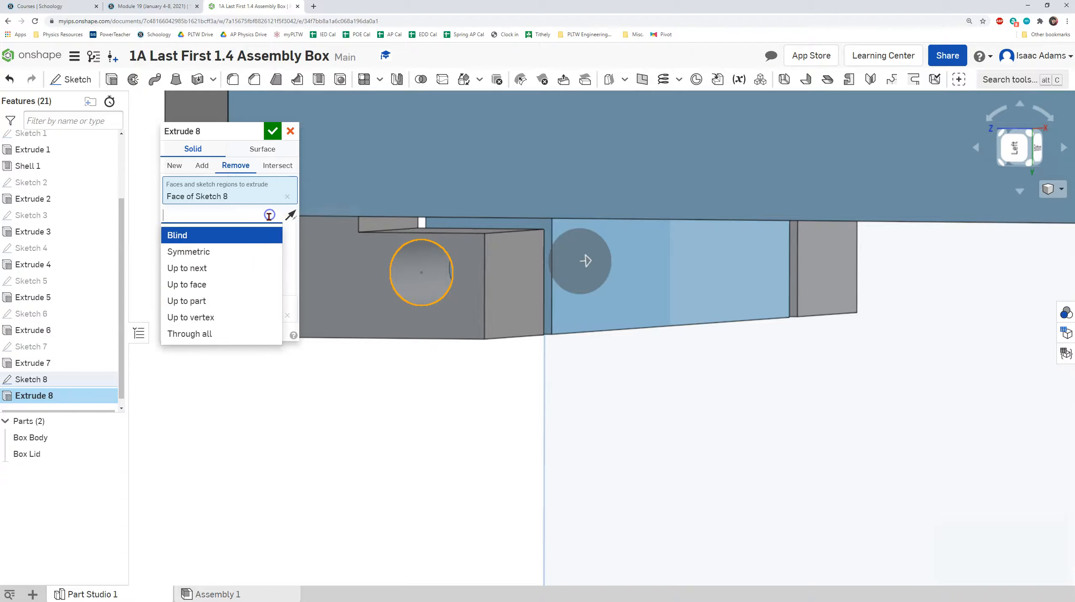
pyautogui.click(208, 334)
pyautogui.moveTo(603, 274)
pyautogui.mouseDown(button='right')
pyautogui.moveTo(884, 297)
pyautogui.moveTo(801, 233)
pyautogui.moveTo(739, 230)
pyautogui.mouseUp(button='right')
pyautogui.click(272, 131)
# - Start a new sketch on the outer side face of the opposite lid hinge block, viewed normal to the face
pyautogui.moveTo(401, 233); pyautogui.dragTo(701, 233, button='right')
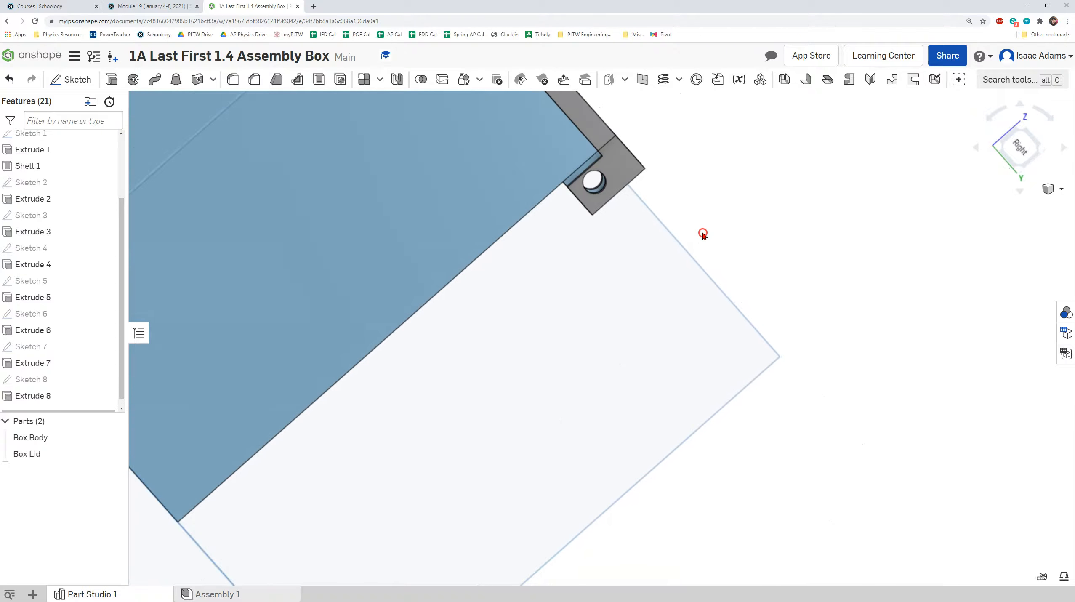
pyautogui.scroll(5, 660, 228)
pyautogui.moveTo(638, 186)
pyautogui.mouseDown(button='right')
pyautogui.moveTo(657, 197)
pyautogui.moveTo(603, 199)
pyautogui.mouseUp(button='right')
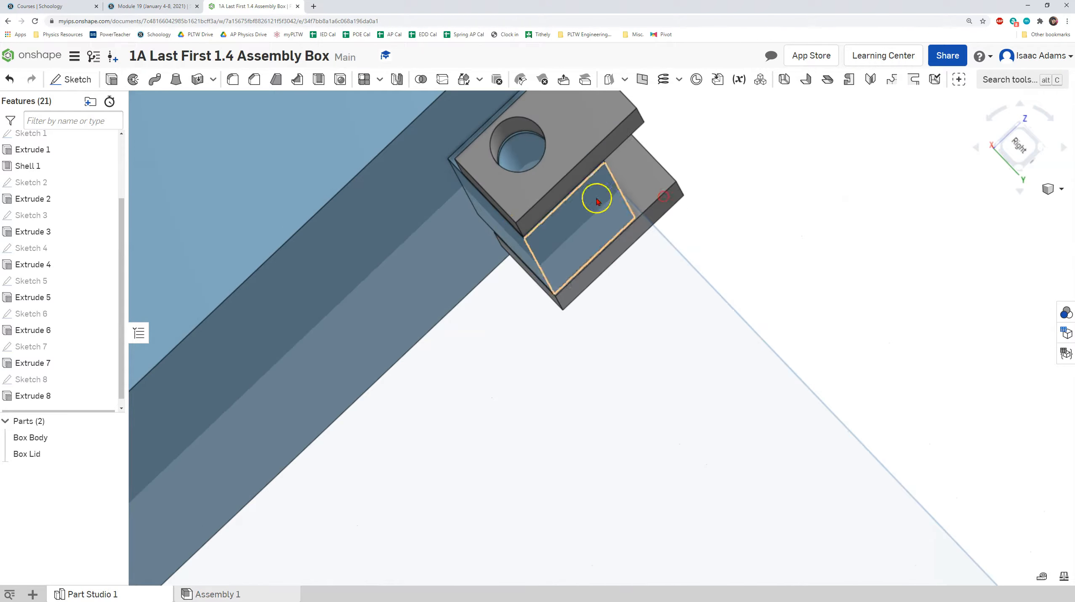
pyautogui.moveTo(374, 153); pyautogui.dragTo(371, 159, button='right')
pyautogui.moveTo(371, 159); pyautogui.dragTo(349, 255, button='middle')
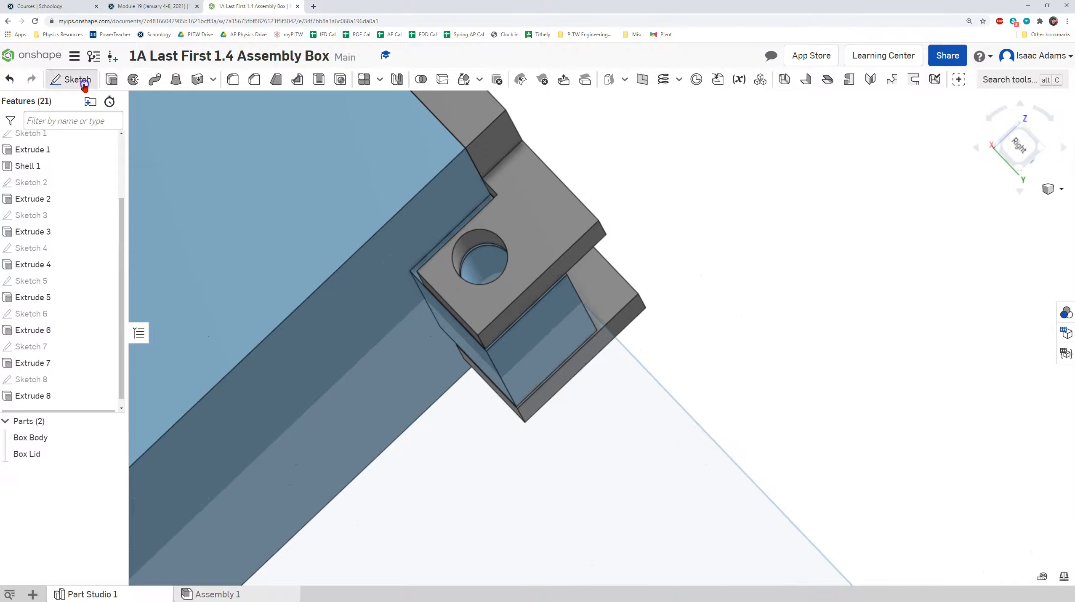
pyautogui.click(85, 84)
pyautogui.click(525, 237)
pyautogui.moveTo(501, 234)
pyautogui.mouseDown(button='right')
pyautogui.moveTo(524, 285)
pyautogui.moveTo(579, 279)
pyautogui.mouseUp(button='right')
pyautogui.press('n')
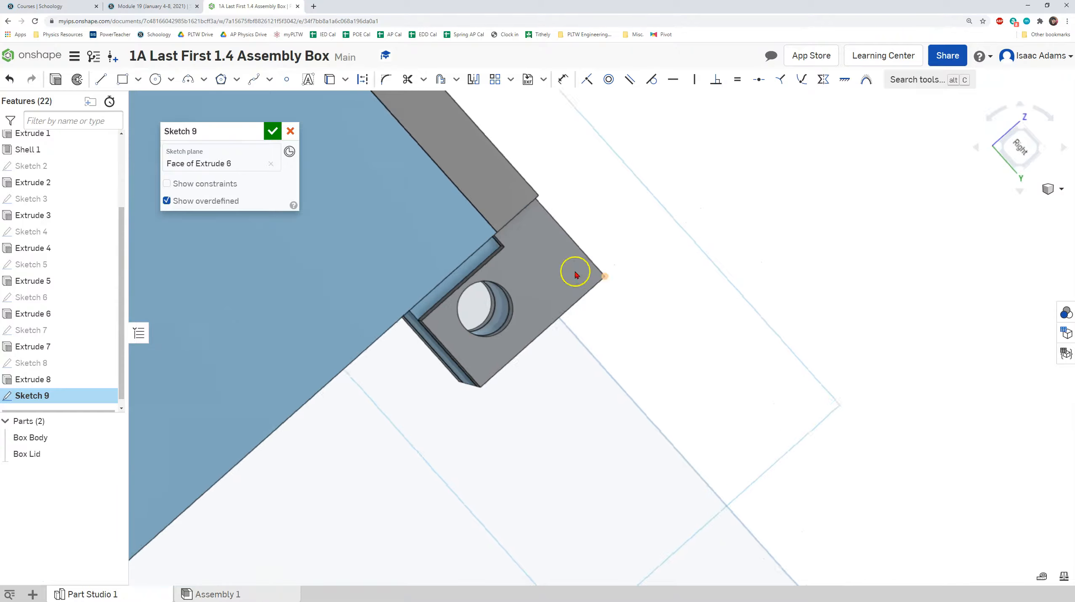
# - Sketch a circle concentric with the hinge hole and set its diameter to 1.24 in
pyautogui.click(155, 79)
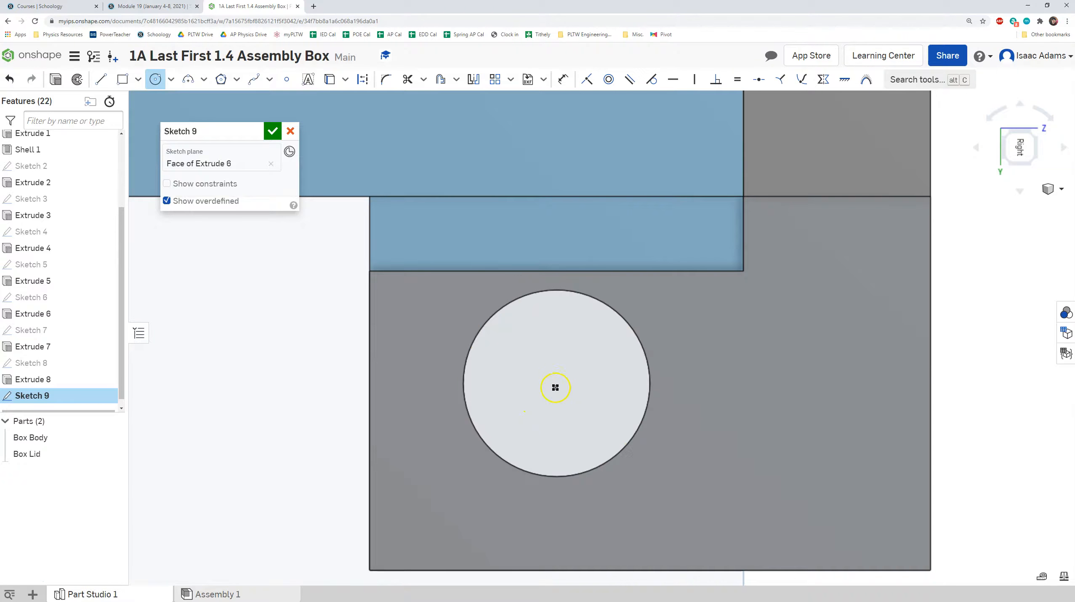
pyautogui.click(157, 79)
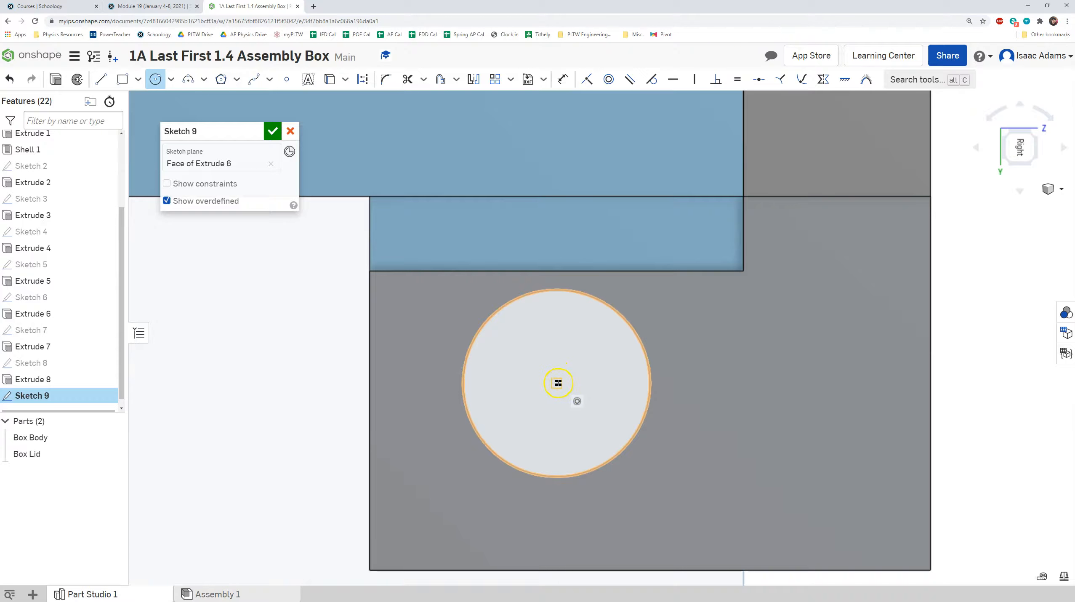
pyautogui.moveTo(558, 382); pyautogui.dragTo(568, 295)
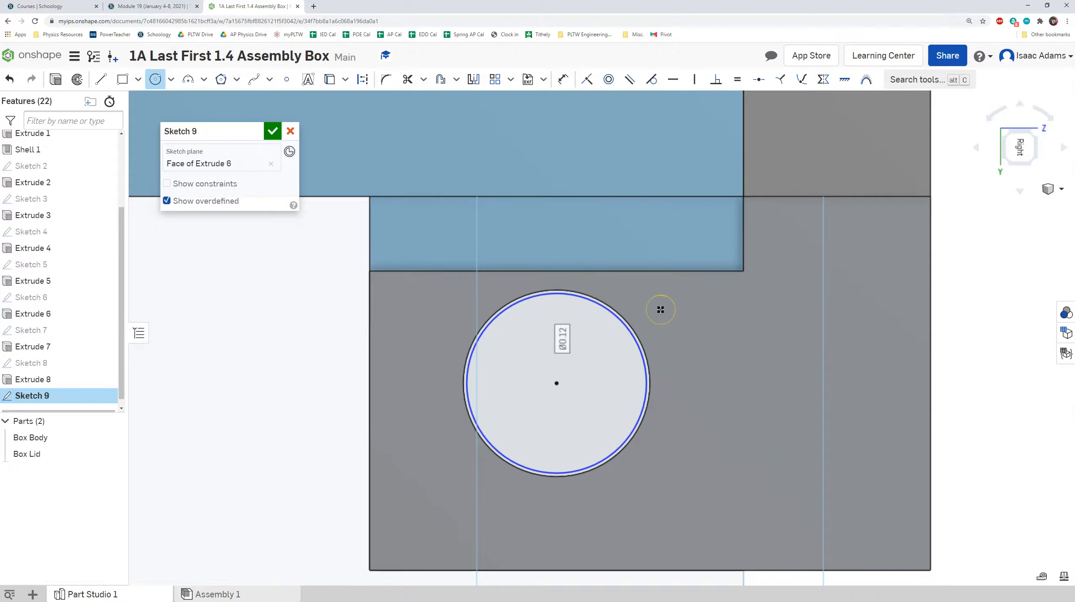
pyautogui.write('1')
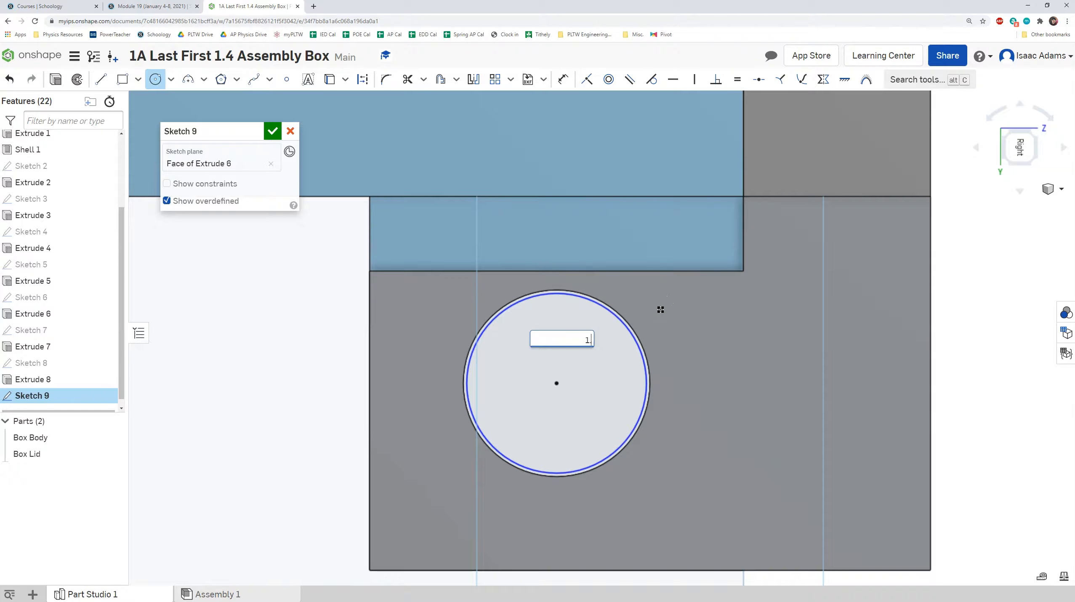
pyautogui.write('.24')
pyautogui.press('Return')
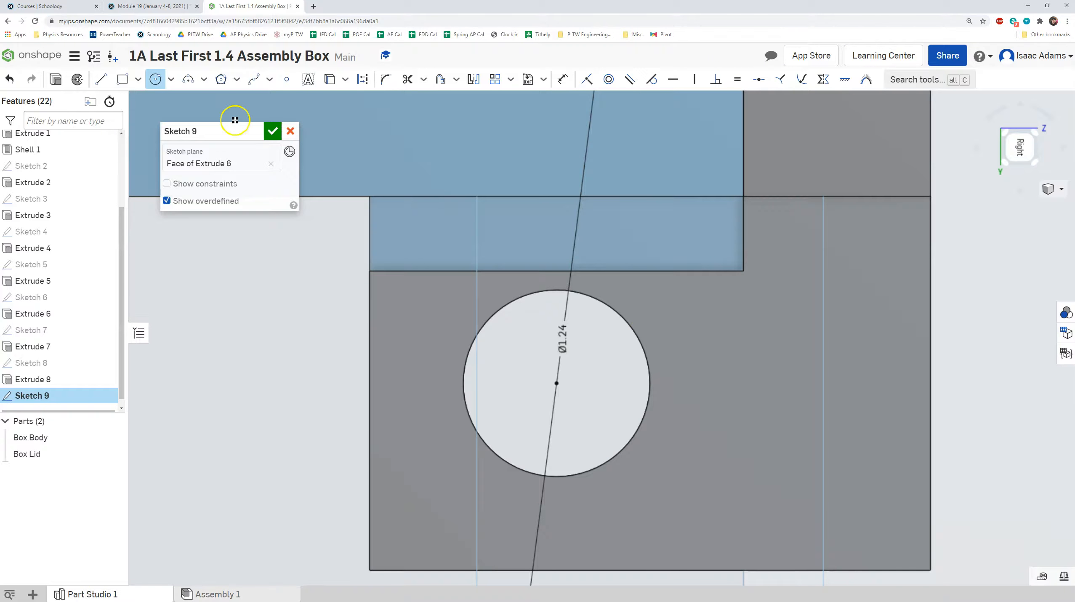
# - Finish the sketch and extrude the circle as a new solid part, with the direction reversed to run through the hinge holes
pyautogui.click(273, 131)
pyautogui.moveTo(321, 161)
pyautogui.mouseDown(button='right')
pyautogui.moveTo(617, 265)
pyautogui.moveTo(526, 260)
pyautogui.mouseUp(button='right')
pyautogui.click(112, 79)
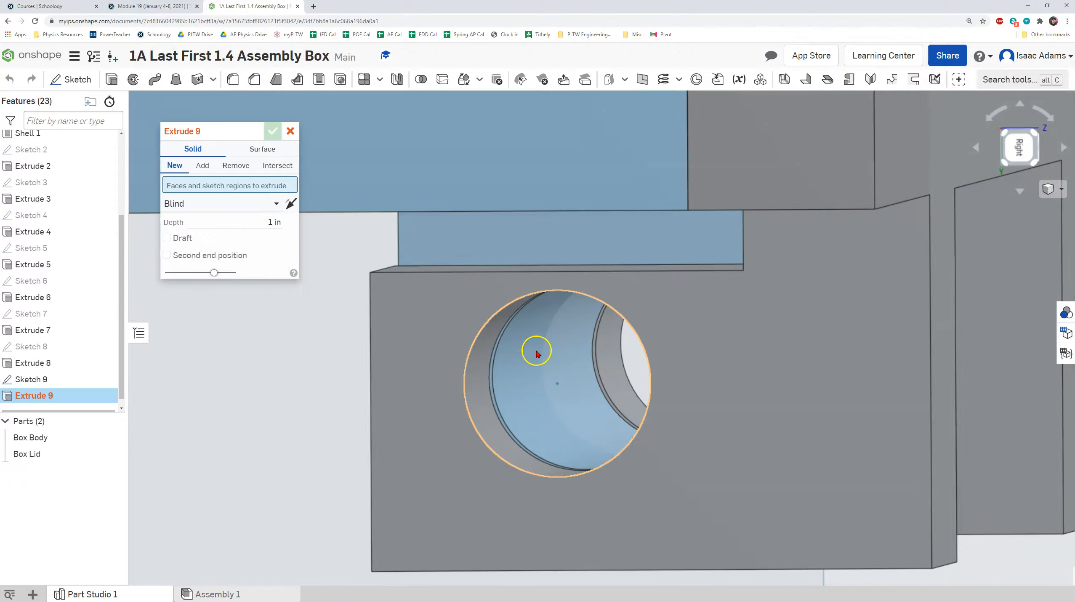
pyautogui.click(527, 361)
pyautogui.moveTo(523, 343); pyautogui.dragTo(331, 248, button='right')
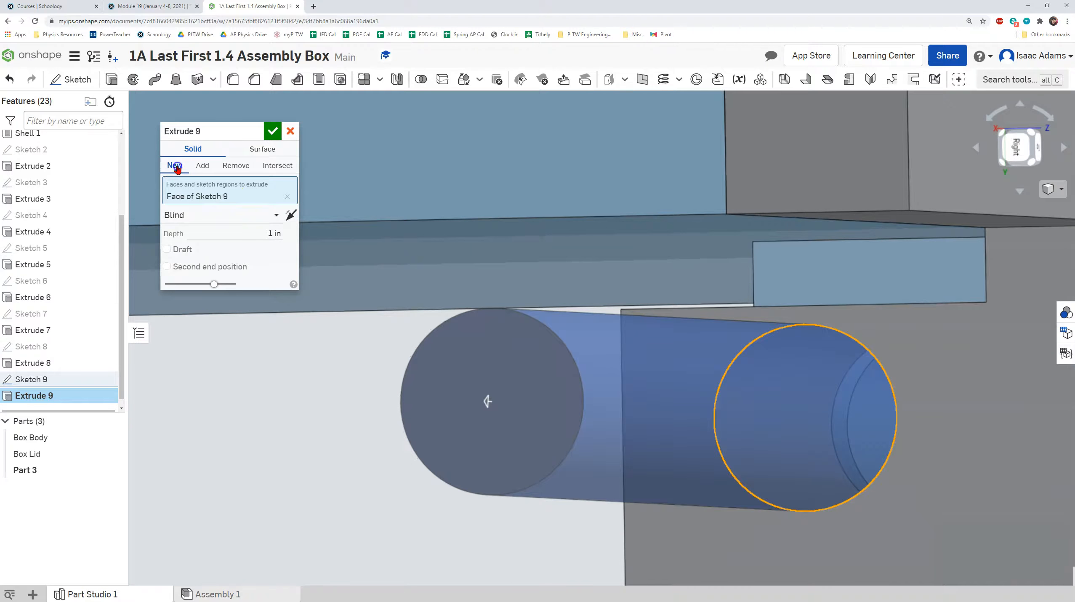
pyautogui.scroll(-8, 571, 281)
pyautogui.moveTo(803, 350); pyautogui.dragTo(748, 331, button='right')
pyautogui.click(292, 215)
# - Stretch the pin's extrusion depth to about 2.355 in, just past the outer face of the far lid hinge block
pyautogui.scroll(-3, 525, 277)
pyautogui.moveTo(744, 286); pyautogui.dragTo(685, 298, button='middle')
pyautogui.moveTo(868, 279); pyautogui.dragTo(794, 298, button='right')
pyautogui.scroll(-2, 794, 300)
pyautogui.moveTo(900, 312); pyautogui.dragTo(792, 337, button='middle')
pyautogui.click(278, 234)
pyautogui.moveTo(740, 333); pyautogui.dragTo(1002, 335)
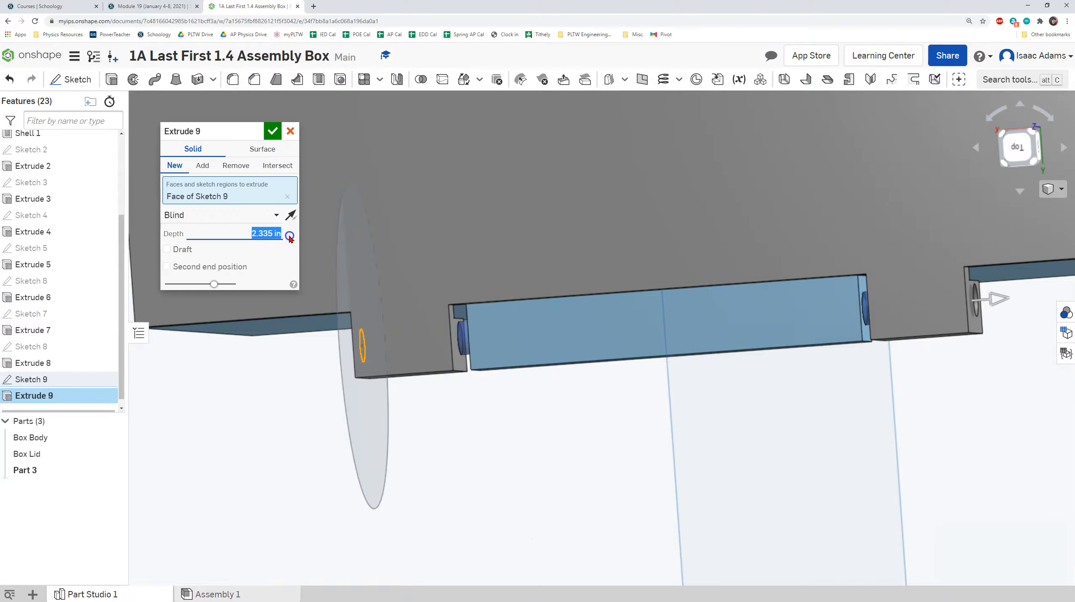
pyautogui.moveTo(885, 353); pyautogui.dragTo(819, 357, button='middle')
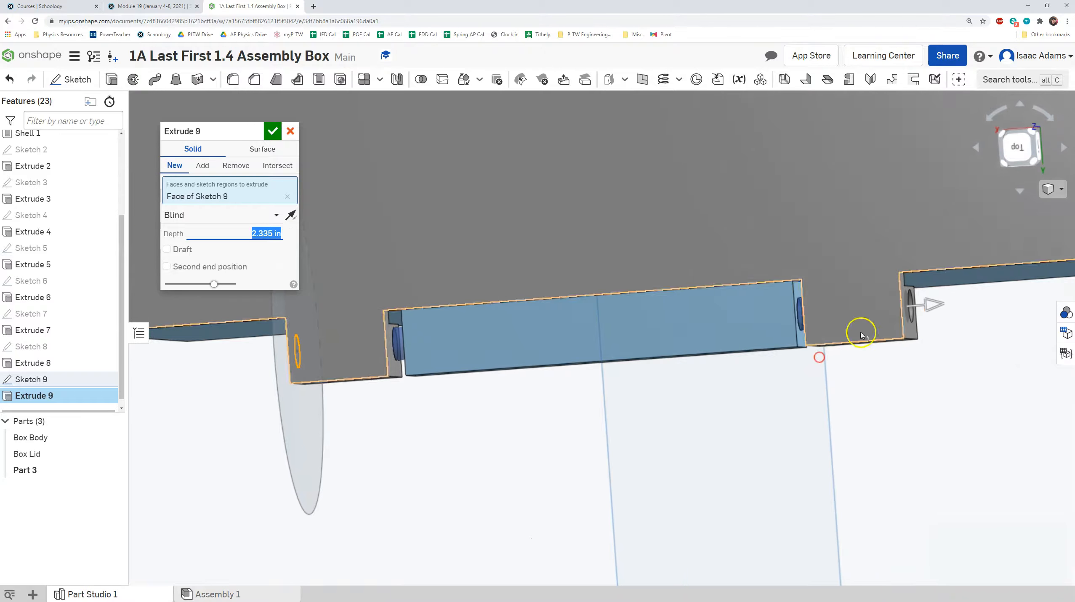
pyautogui.moveTo(929, 309); pyautogui.dragTo(934, 309)
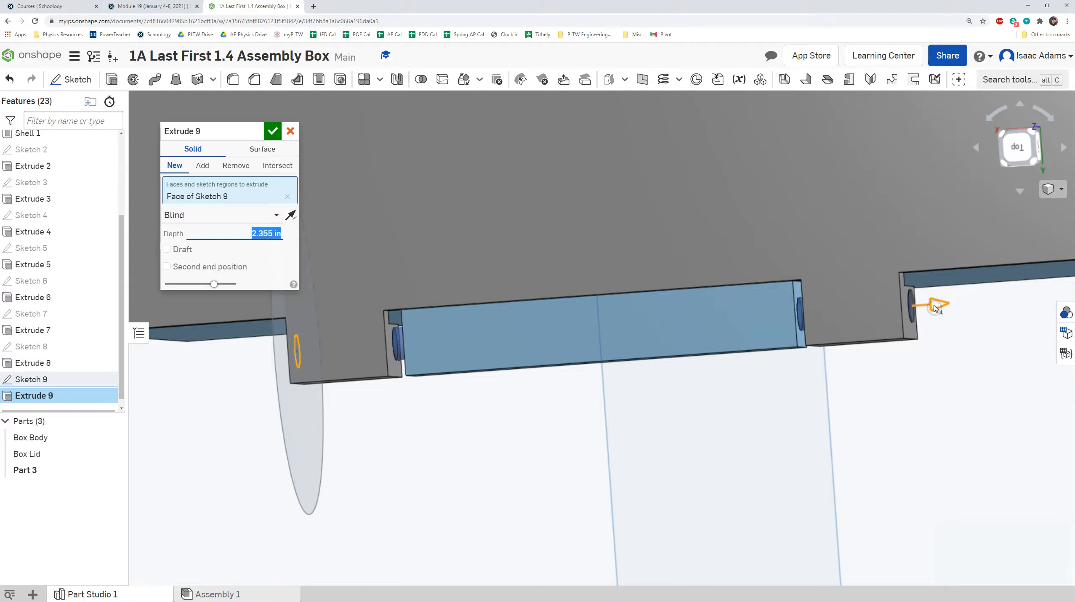
# - Set the pin's extrusion depth to 2.35 in and accept the extrude
pyautogui.click(273, 235)
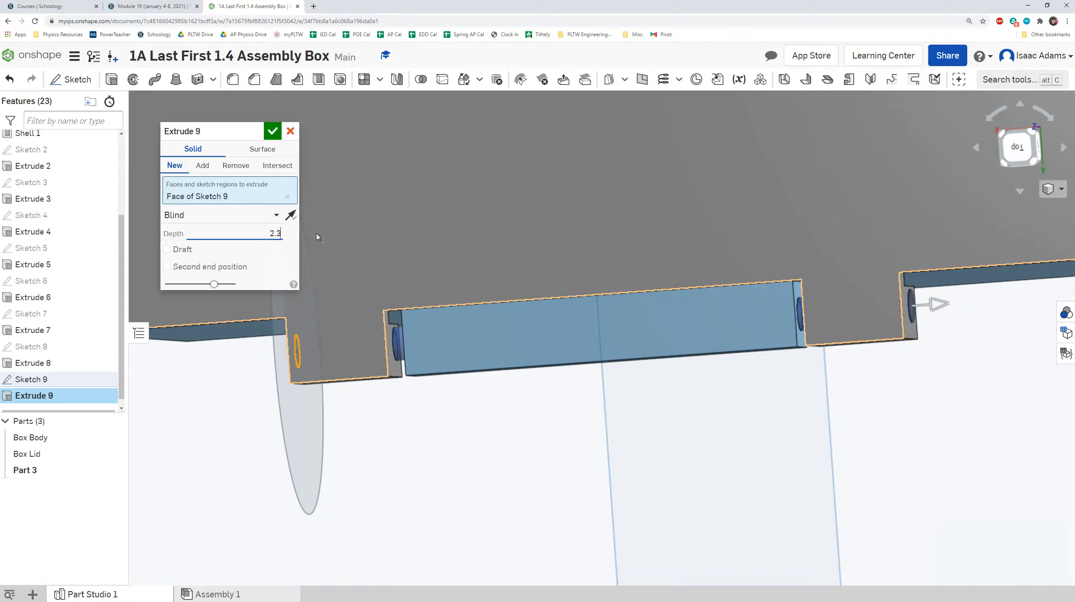
pyautogui.click(624, 505)
pyautogui.moveTo(804, 391)
pyautogui.mouseDown(button='right')
pyautogui.moveTo(703, 364)
pyautogui.moveTo(784, 354)
pyautogui.mouseUp(button='right')
pyautogui.moveTo(518, 326); pyautogui.dragTo(630, 339, button='middle')
pyautogui.moveTo(497, 367)
pyautogui.mouseDown(button='right')
pyautogui.moveTo(506, 368)
pyautogui.moveTo(497, 366)
pyautogui.mouseUp(button='right')
pyautogui.moveTo(921, 366); pyautogui.dragTo(698, 389, button='middle')
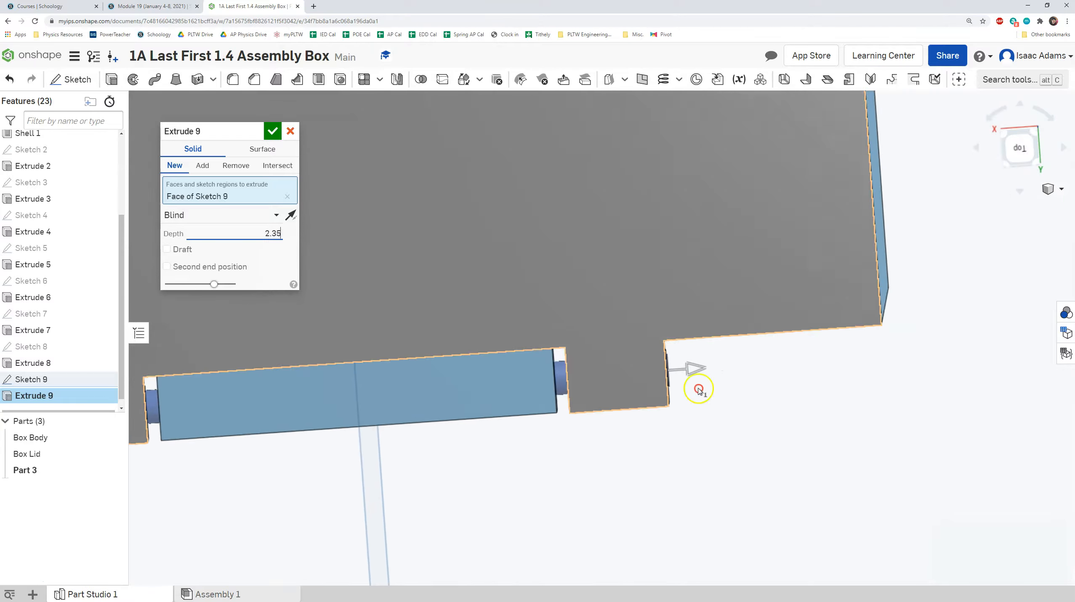
pyautogui.scroll(10, 697, 385)
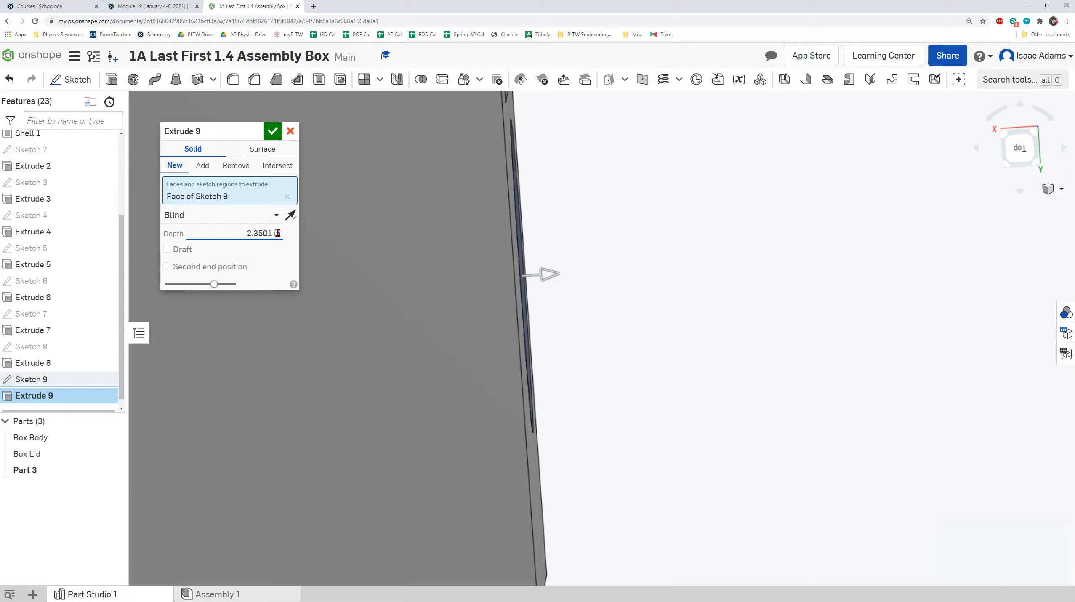
pyautogui.click(628, 272)
pyautogui.moveTo(641, 260); pyautogui.dragTo(640, 250, button='right')
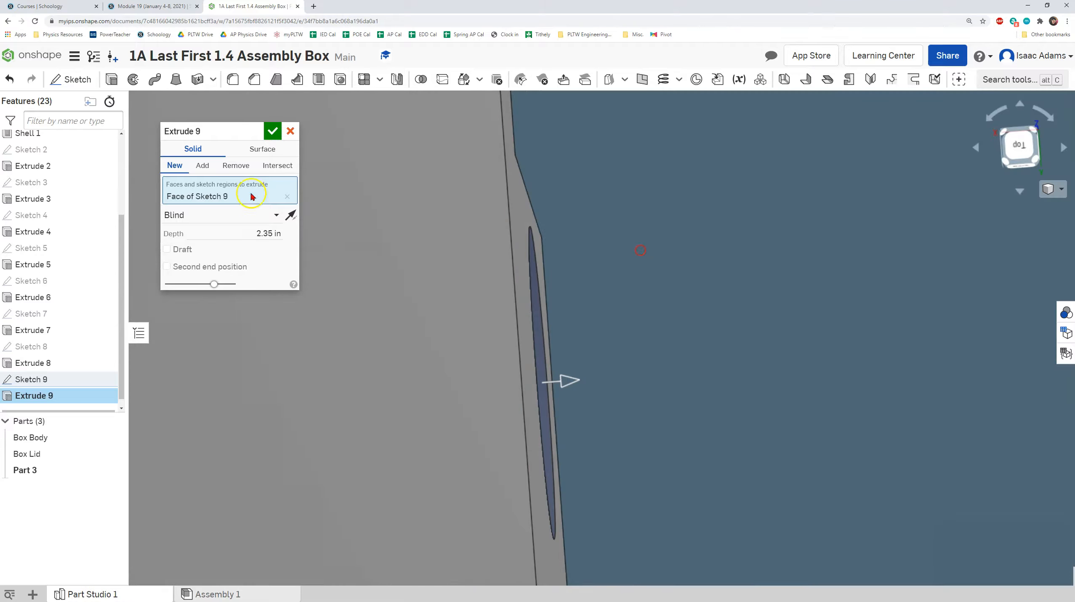
pyautogui.click(274, 135)
# - Rename the new pin part as Hinge Insert
pyautogui.scroll(-5, 334, 218)
pyautogui.moveTo(172, 282); pyautogui.dragTo(343, 321, button='middle')
pyautogui.scroll(-1, 343, 321)
pyautogui.moveTo(224, 321); pyautogui.dragTo(538, 309, button='middle')
pyautogui.moveTo(242, 373); pyautogui.dragTo(506, 312, button='right')
pyautogui.rightClick(40, 470)
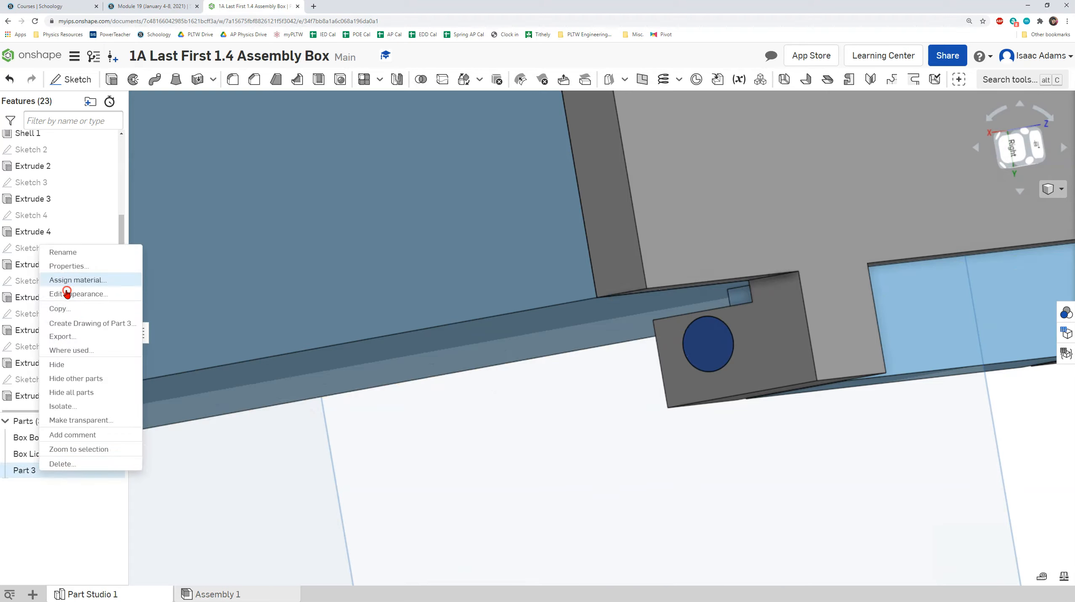
pyautogui.click(69, 253)
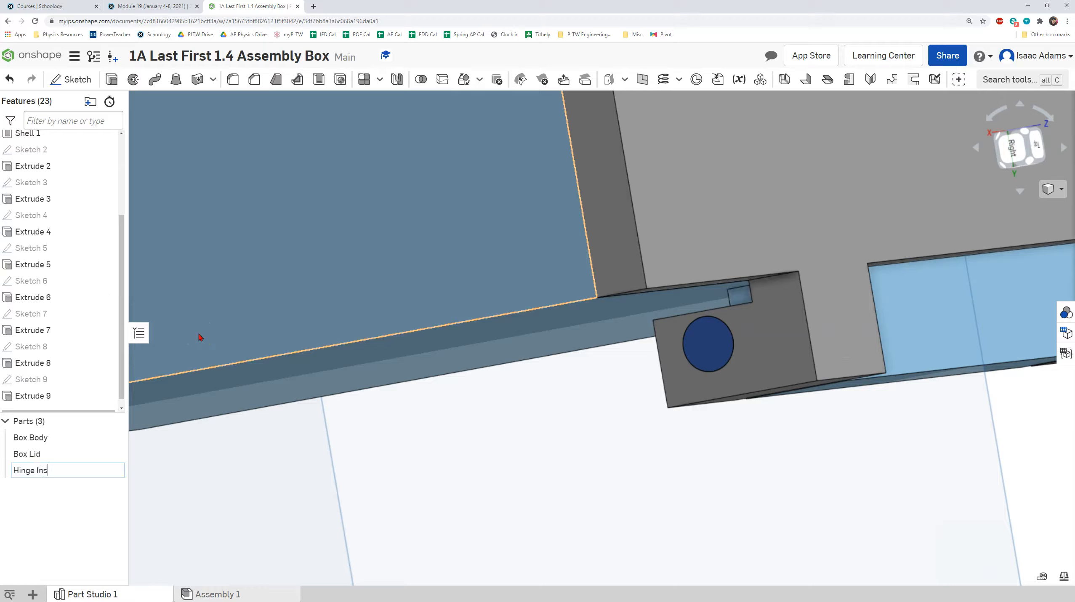
pyautogui.moveTo(446, 372); pyautogui.dragTo(736, 272, button='right')
pyautogui.click(465, 325)
# - Start a fillet with a 0.2 in radius on the four vertical corner edges of the Box Body
pyautogui.scroll(-3, 465, 325)
pyautogui.moveTo(479, 300); pyautogui.dragTo(569, 356, button='right')
pyautogui.click(530, 344)
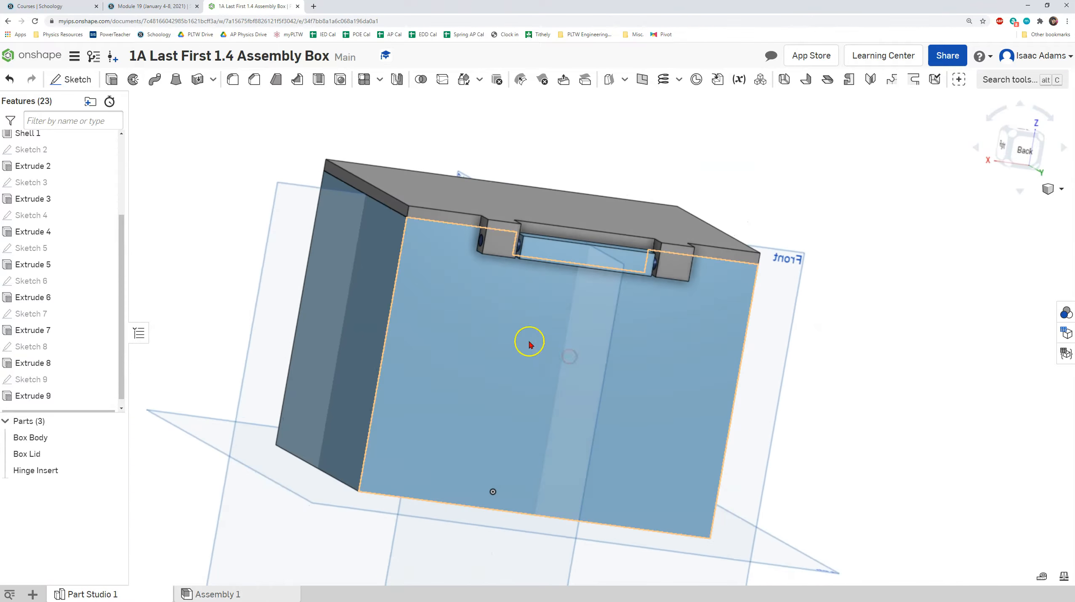
pyautogui.click(233, 84)
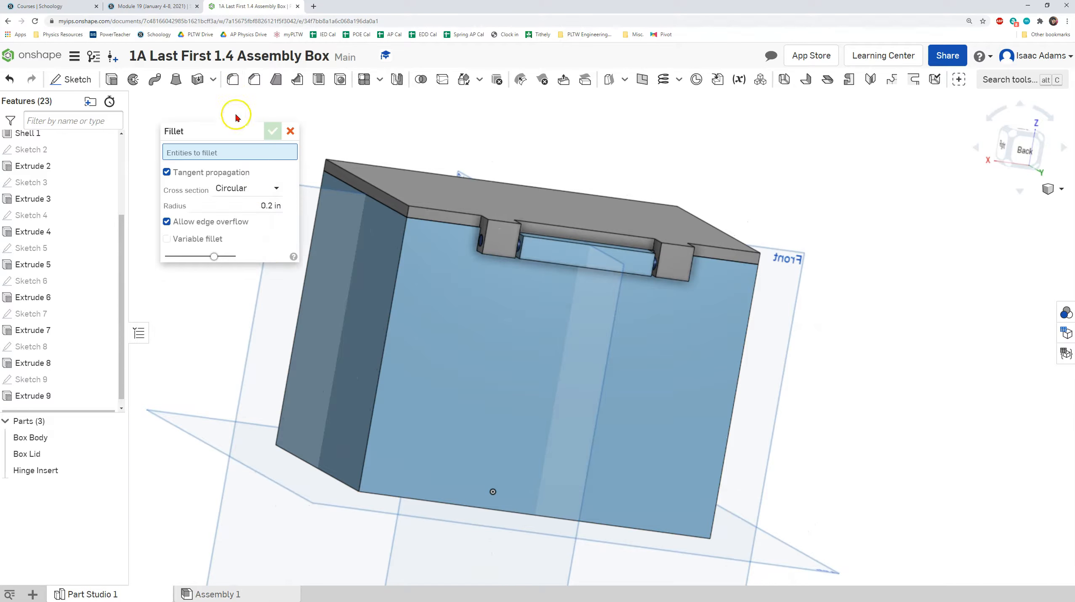
pyautogui.click(382, 361)
pyautogui.moveTo(396, 354); pyautogui.dragTo(518, 379, button='right')
pyautogui.click(288, 324)
pyautogui.click(392, 183)
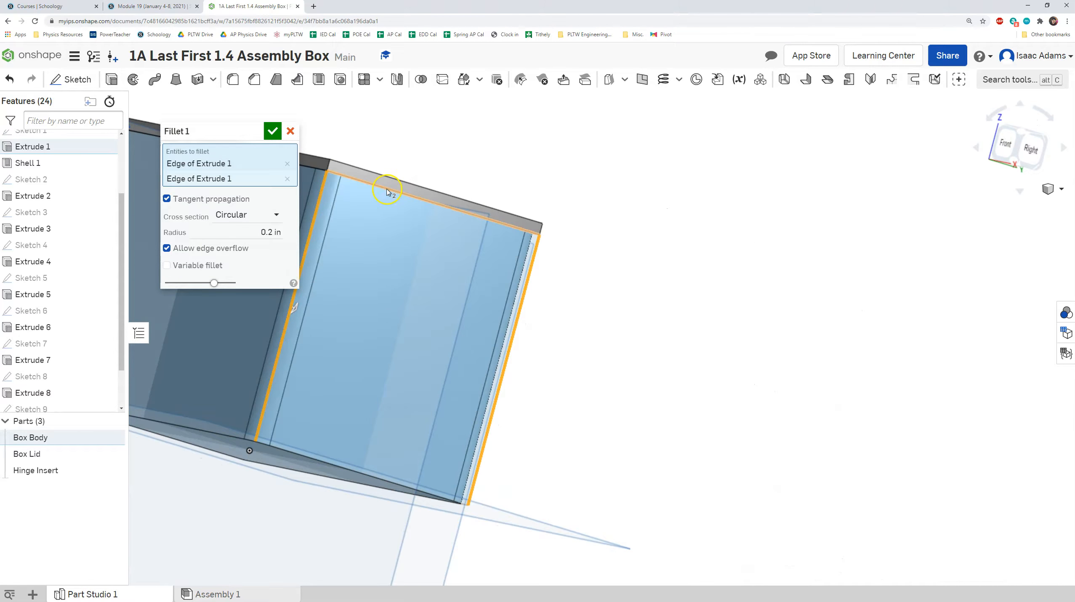
pyautogui.moveTo(223, 329); pyautogui.dragTo(494, 327, button='right')
pyautogui.click(425, 301)
pyautogui.moveTo(353, 297); pyautogui.dragTo(480, 348, button='right')
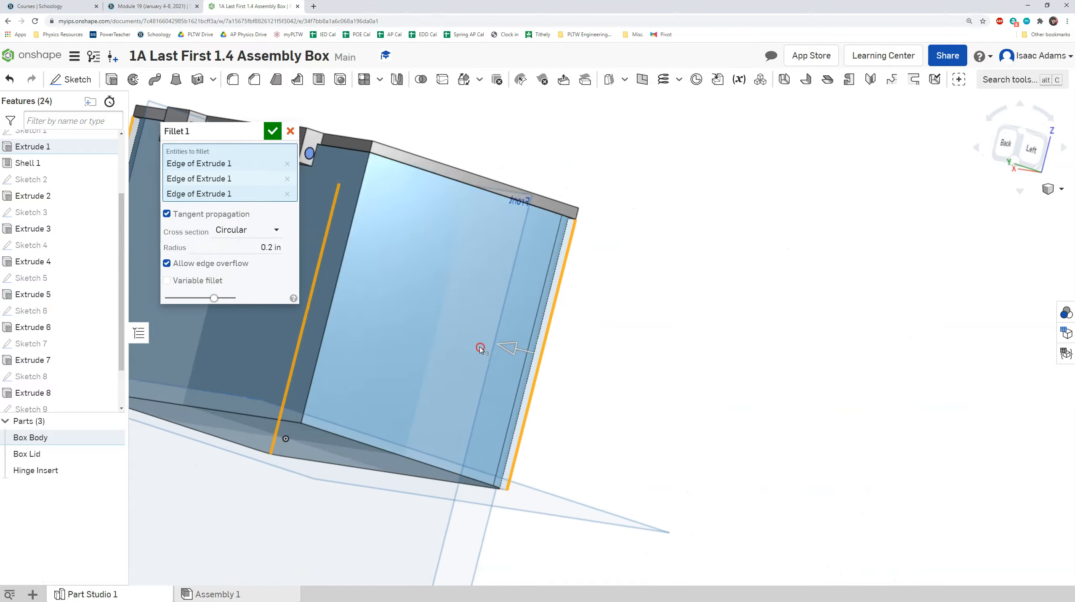
pyautogui.click(339, 253)
# - Add the Box Body's bottom perimeter edges to the 0.2 in fillet and accept it
pyautogui.moveTo(408, 360); pyautogui.dragTo(415, 311, button='right')
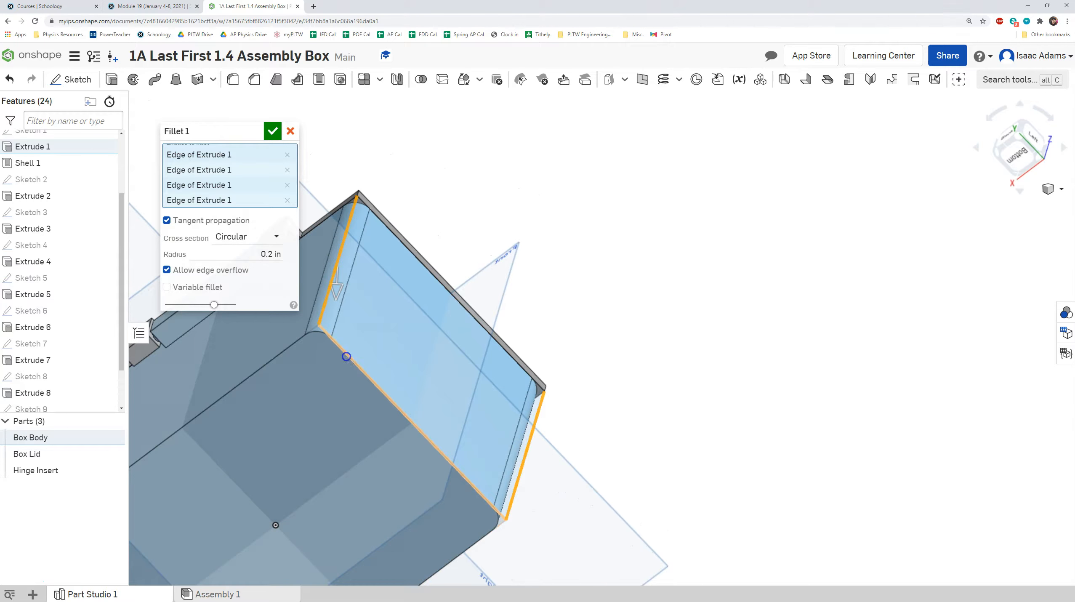
pyautogui.click(286, 360)
pyautogui.moveTo(278, 358); pyautogui.dragTo(457, 269, button='middle')
pyautogui.moveTo(460, 291); pyautogui.dragTo(431, 399, button='right')
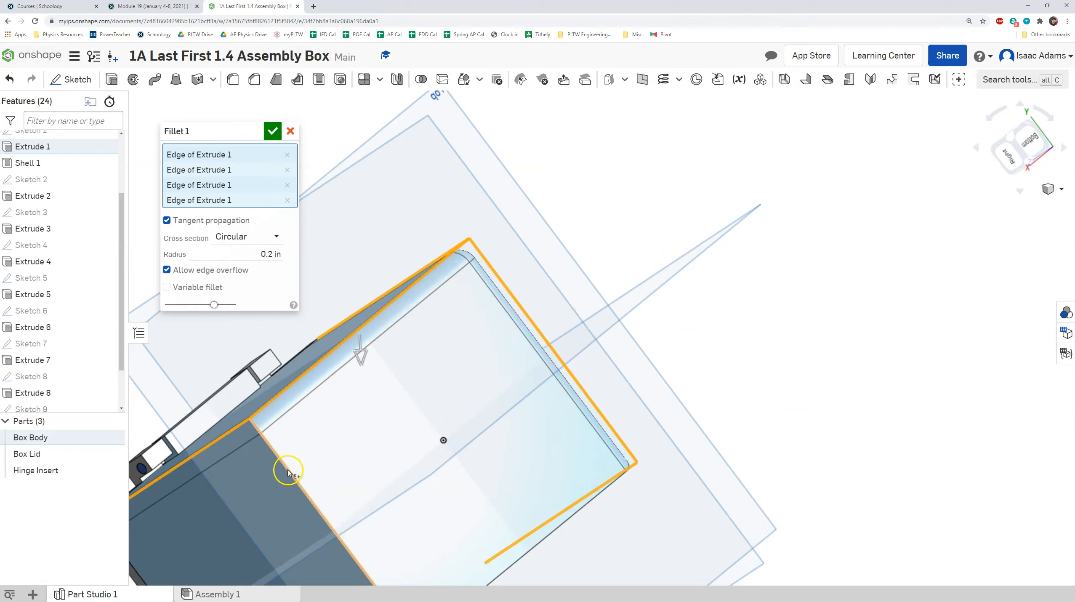
pyautogui.click(288, 471)
pyautogui.rightClick(450, 487)
pyautogui.click(378, 397)
pyautogui.moveTo(431, 420); pyautogui.dragTo(360, 314, button='middle')
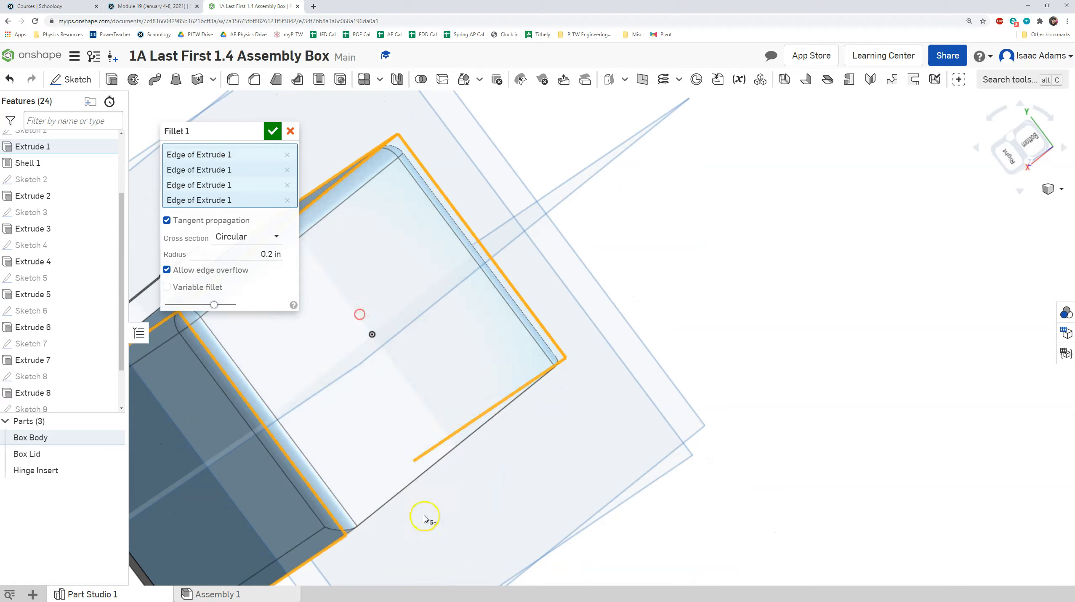
pyautogui.moveTo(420, 479); pyautogui.dragTo(390, 450, button='right')
pyautogui.moveTo(489, 315); pyautogui.dragTo(423, 279, button='right')
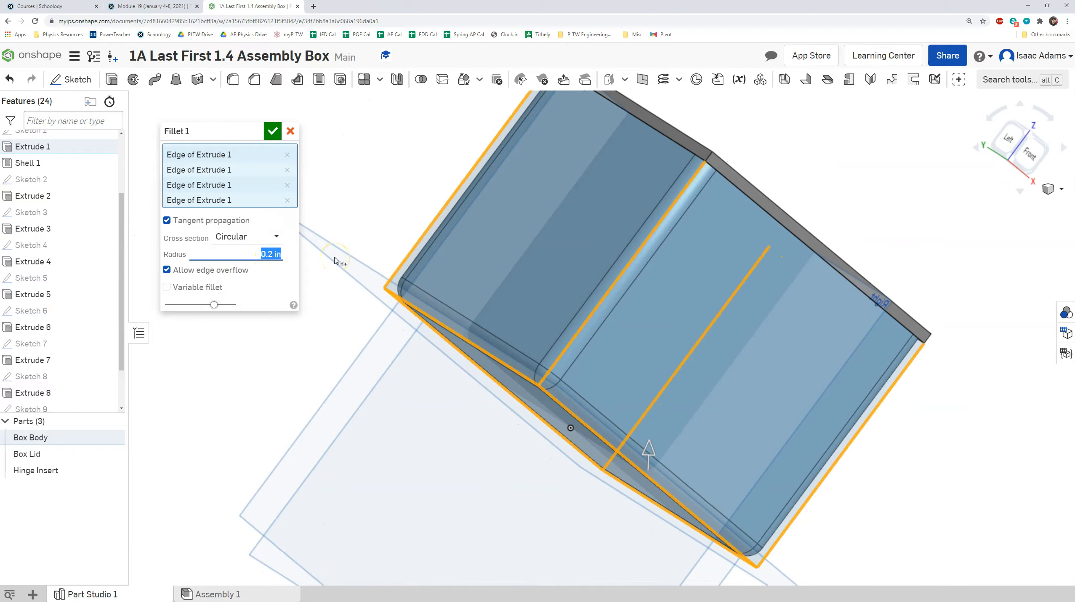
pyautogui.click(272, 133)
# - Start a second fillet on the four corner edges of the Box Lid
pyautogui.moveTo(737, 224); pyautogui.dragTo(408, 203, button='right')
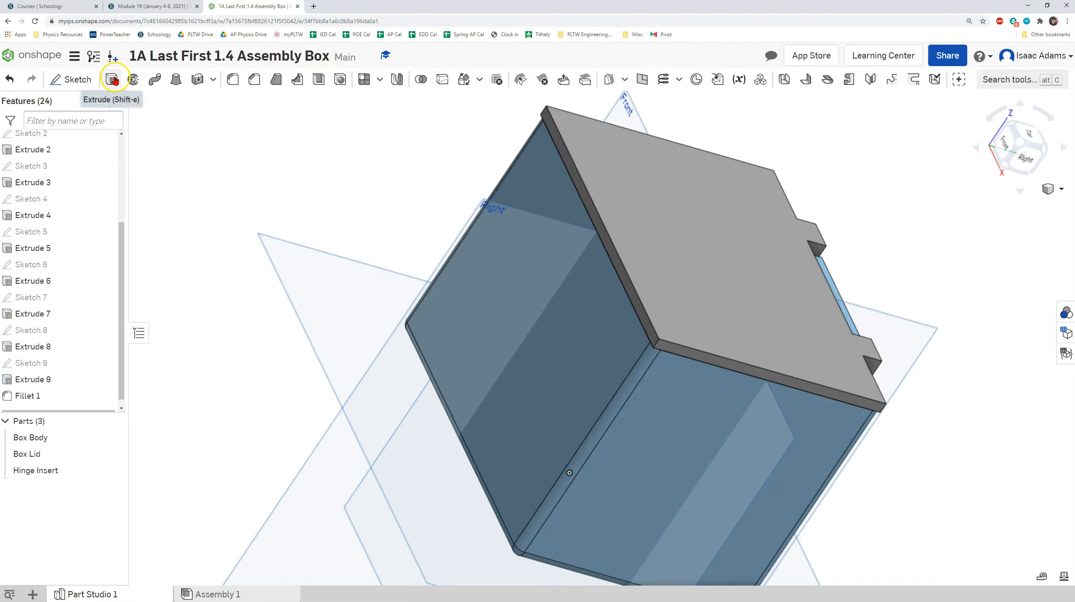
pyautogui.click(233, 79)
pyautogui.moveTo(532, 295); pyautogui.dragTo(422, 298, button='middle')
pyautogui.scroll(5, 544, 356)
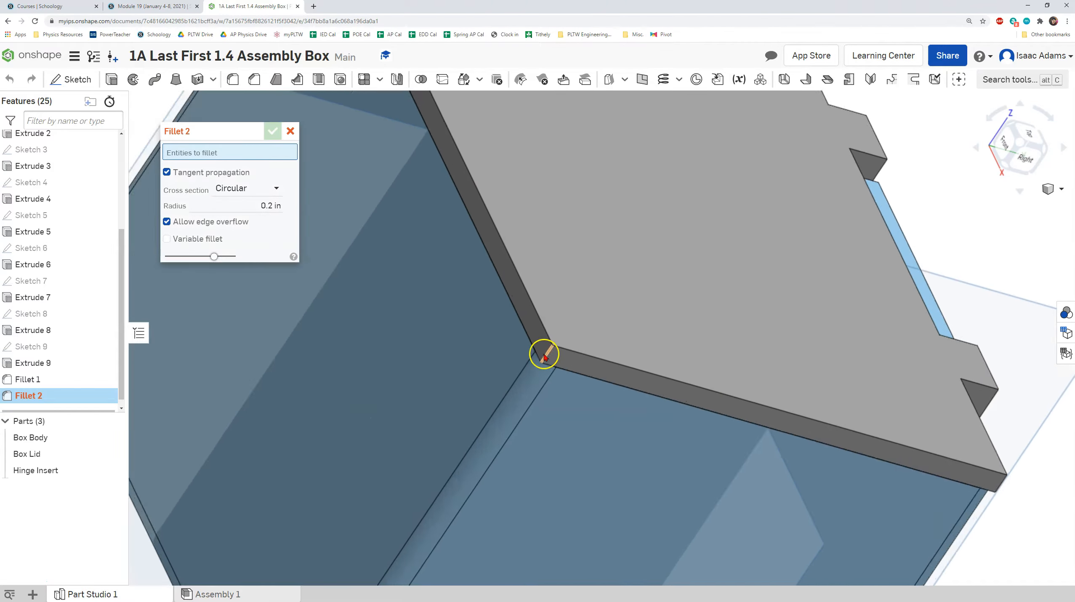
pyautogui.click(544, 355)
pyautogui.scroll(1, 898, 443)
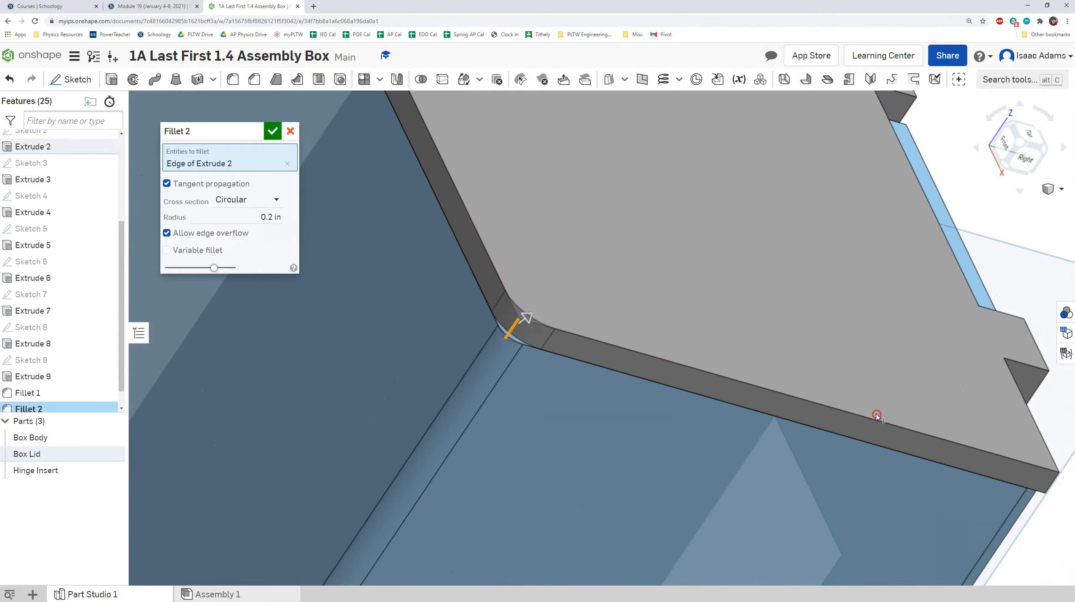
pyautogui.moveTo(876, 414); pyautogui.dragTo(835, 384, button='middle')
pyautogui.moveTo(945, 392); pyautogui.dragTo(920, 372, button='right')
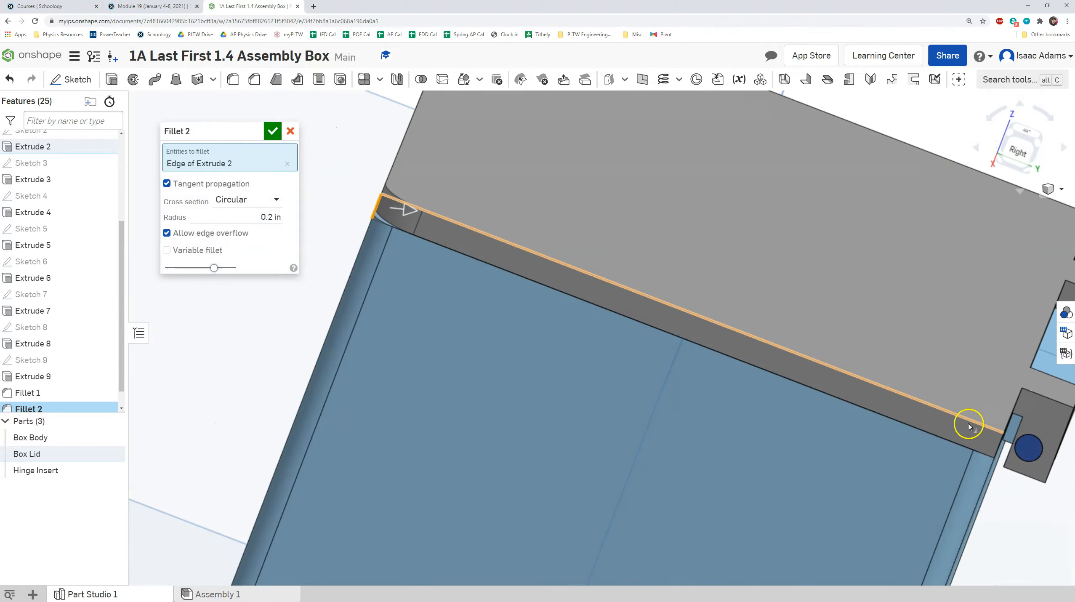
pyautogui.click(1000, 442)
pyautogui.moveTo(695, 290); pyautogui.dragTo(609, 229, button='right')
pyautogui.click(584, 174)
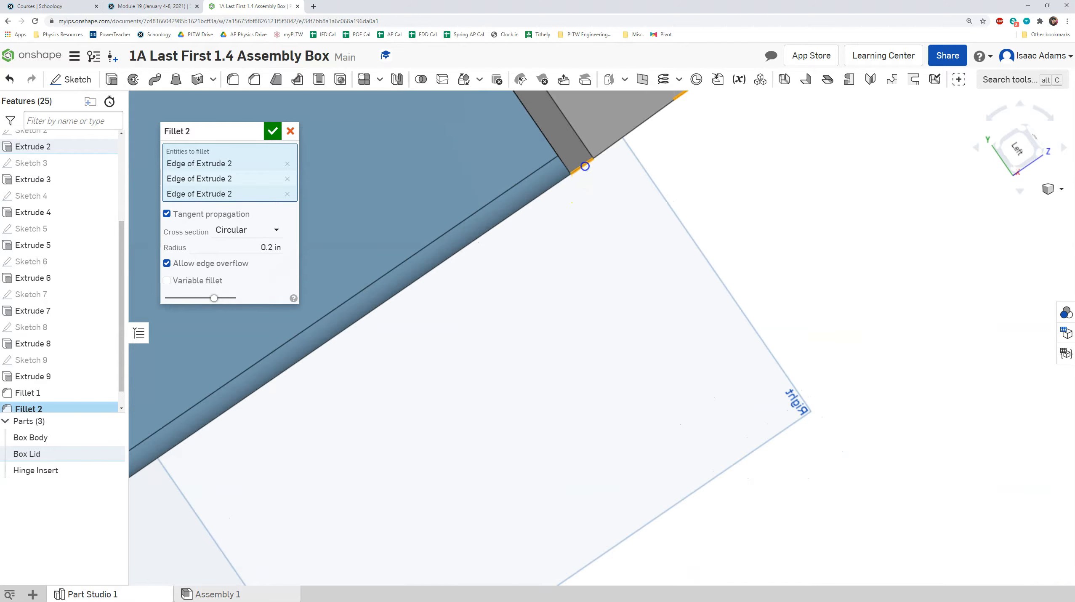
pyautogui.scroll(5, 672, 343)
pyautogui.moveTo(567, 229); pyautogui.dragTo(537, 171, button='right')
pyautogui.click(531, 157)
# - Add the Box Lid's top perimeter edges to the fillet and set its radius to 0.1 in
pyautogui.moveTo(749, 289); pyautogui.dragTo(645, 262, button='right')
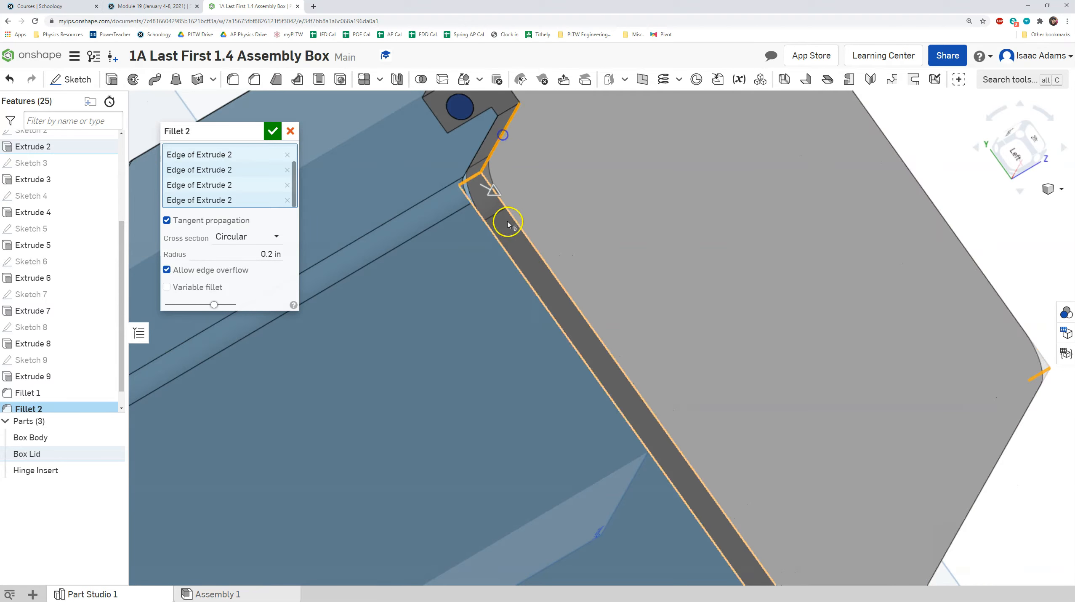
pyautogui.moveTo(554, 261); pyautogui.dragTo(498, 300, button='right')
pyautogui.moveTo(699, 250); pyautogui.dragTo(560, 285, button='right')
pyautogui.moveTo(530, 142); pyautogui.dragTo(509, 210, button='right')
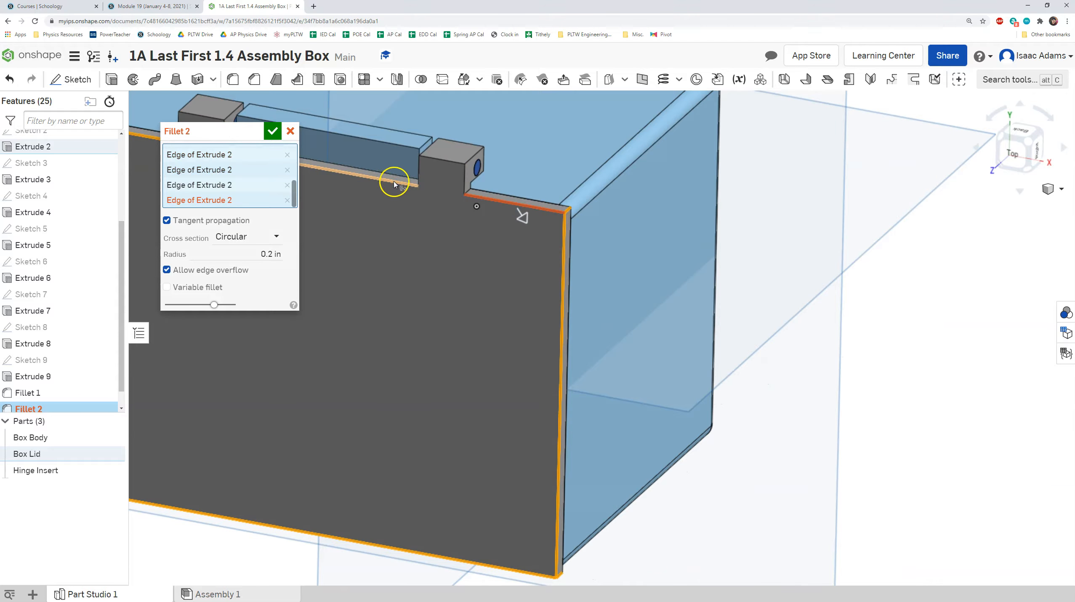
pyautogui.moveTo(412, 209); pyautogui.dragTo(414, 227, button='right')
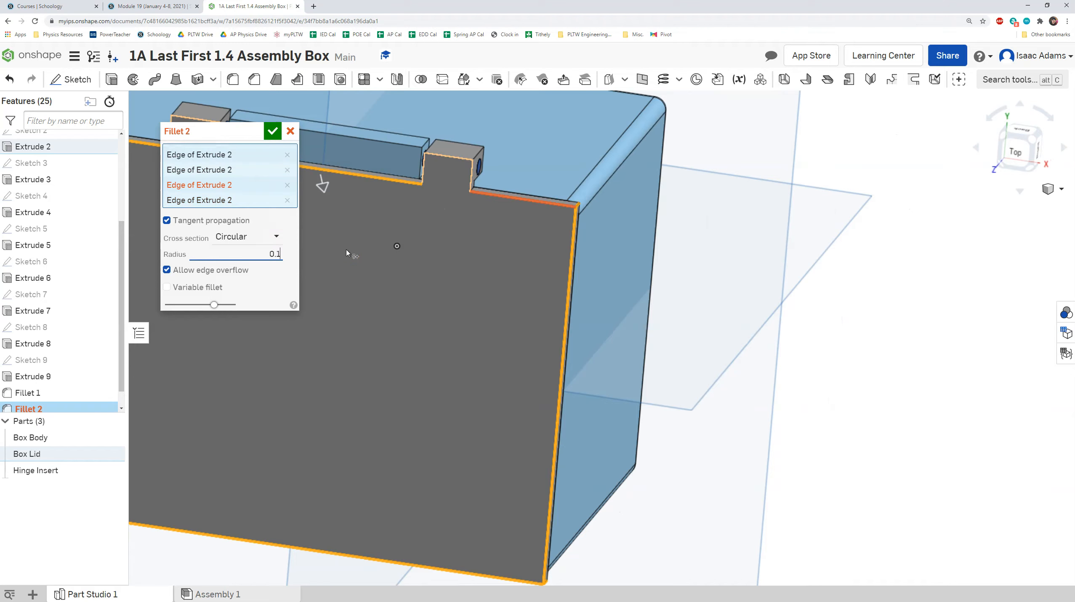
# - Add the upper and lower outer edges of both lid hinge blocks to the 0.1 in fillet and accept it
pyautogui.moveTo(638, 350); pyautogui.dragTo(551, 262, button='right')
pyautogui.scroll(1, 548, 264)
pyautogui.moveTo(523, 263); pyautogui.dragTo(487, 323, button='middle')
pyautogui.scroll(1, 498, 309)
pyautogui.moveTo(423, 317); pyautogui.dragTo(432, 346, button='right')
pyautogui.click(448, 423)
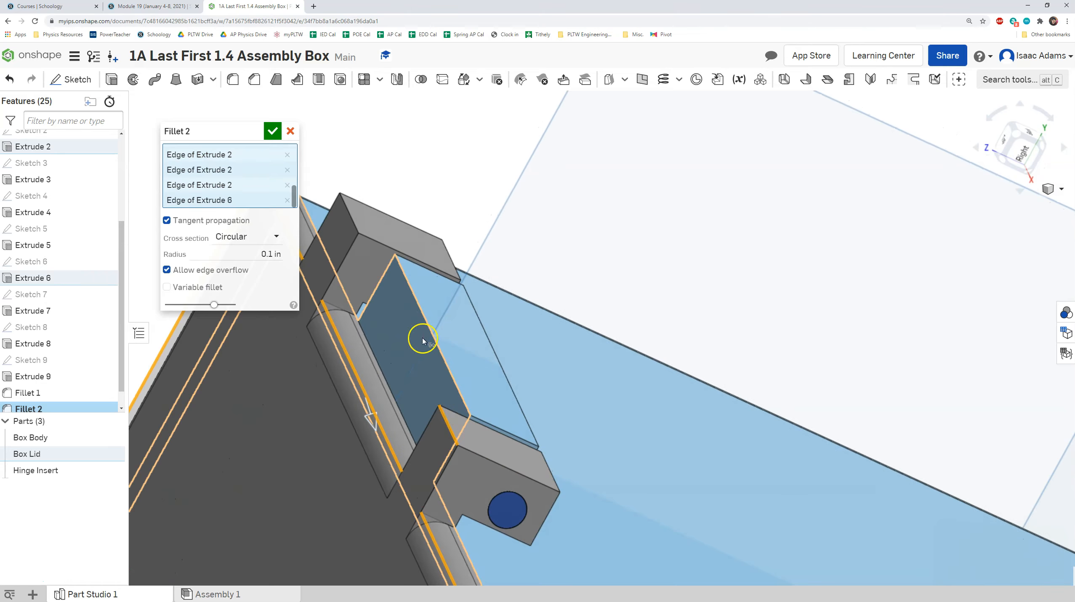
pyautogui.click(352, 221)
pyautogui.moveTo(526, 292); pyautogui.dragTo(505, 289, button='right')
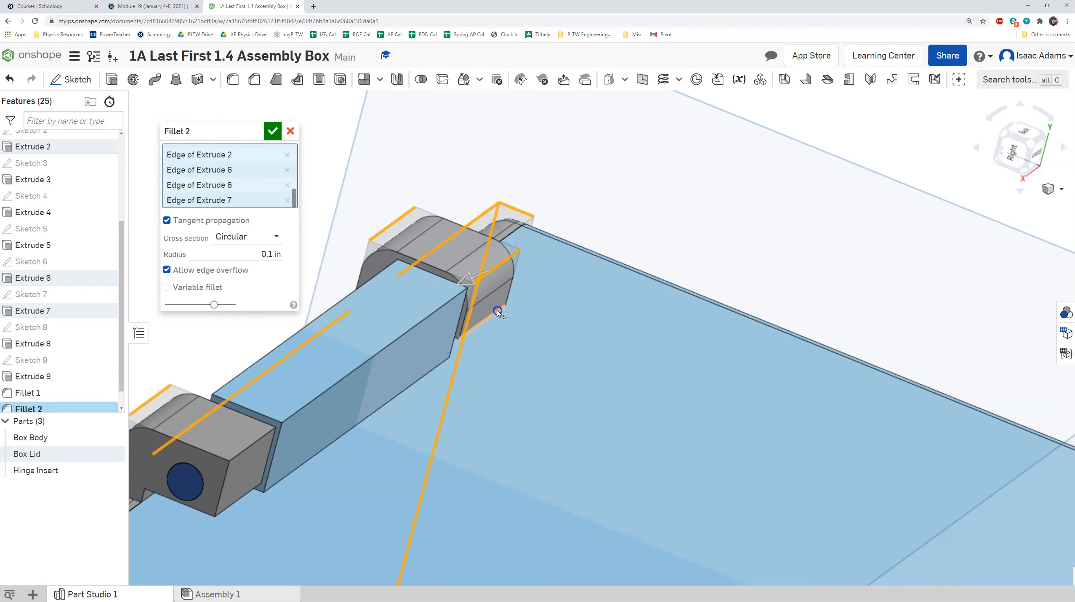
pyautogui.moveTo(374, 410); pyautogui.dragTo(288, 431, button='right')
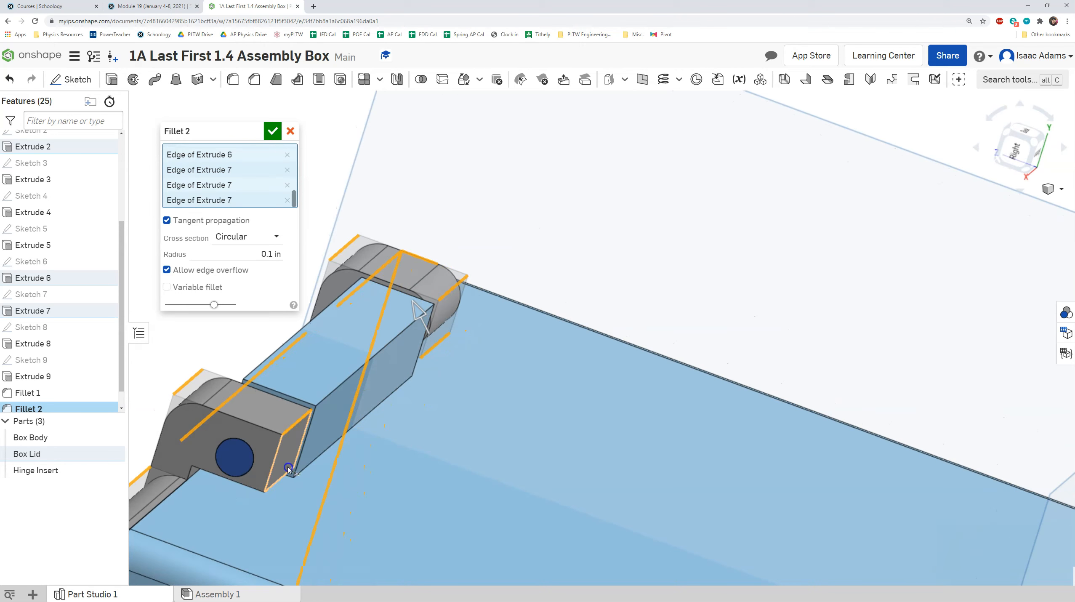
pyautogui.moveTo(233, 491); pyautogui.dragTo(364, 412, button='right')
pyautogui.click(410, 393)
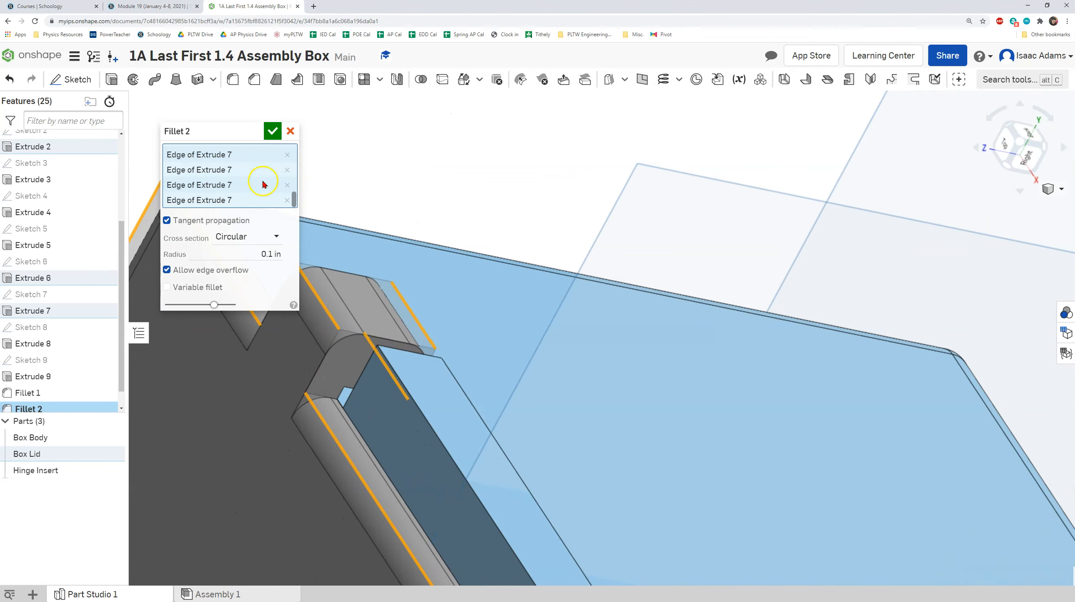
pyautogui.click(273, 133)
pyautogui.scroll(-5, 437, 320)
pyautogui.moveTo(437, 320); pyautogui.dragTo(667, 346, button='right')
pyautogui.moveTo(471, 372); pyautogui.dragTo(677, 276, button='middle')
pyautogui.moveTo(406, 317)
pyautogui.mouseDown(button='right')
pyautogui.moveTo(462, 339)
pyautogui.moveTo(489, 335)
pyautogui.moveTo(400, 332)
pyautogui.mouseUp(button='right')
pyautogui.moveTo(603, 305); pyautogui.dragTo(490, 339, button='middle')
pyautogui.moveTo(695, 318); pyautogui.dragTo(476, 328, button='right')
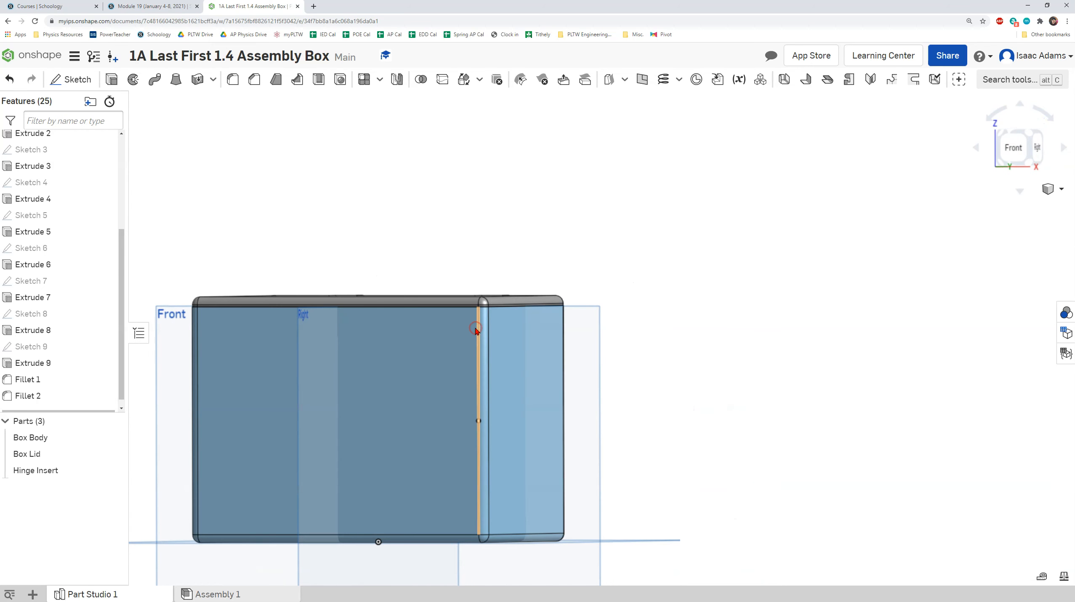